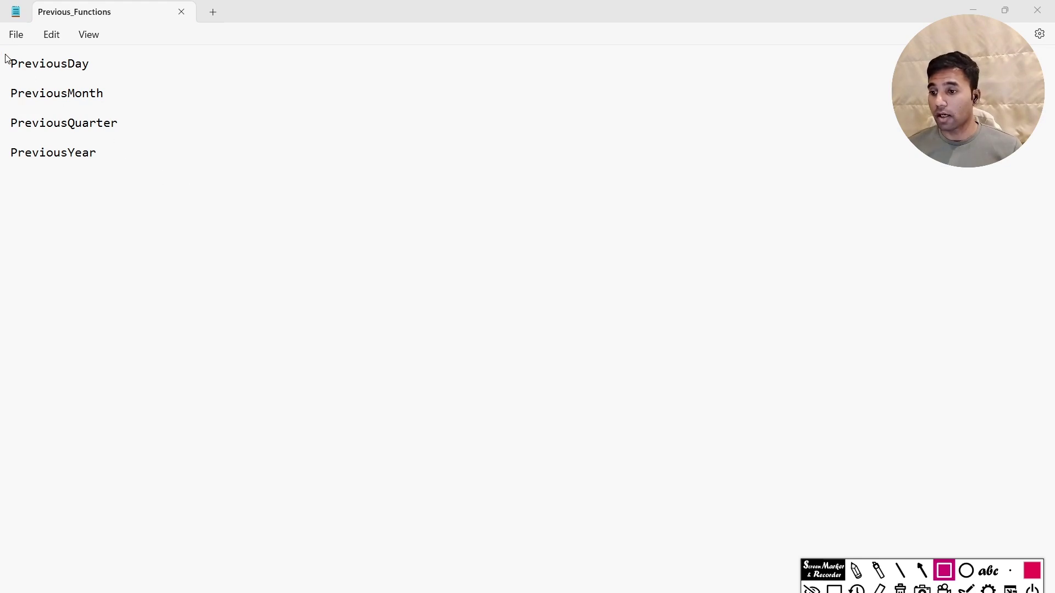
Step: Draw rectangles around PreviousDay, PreviousMonth, PreviousQuarter and PreviousYear in the notes, and clear the markings
{"action": "left_click_drag", "start_coordinate": [3, 49], "coordinate": [107, 75]}
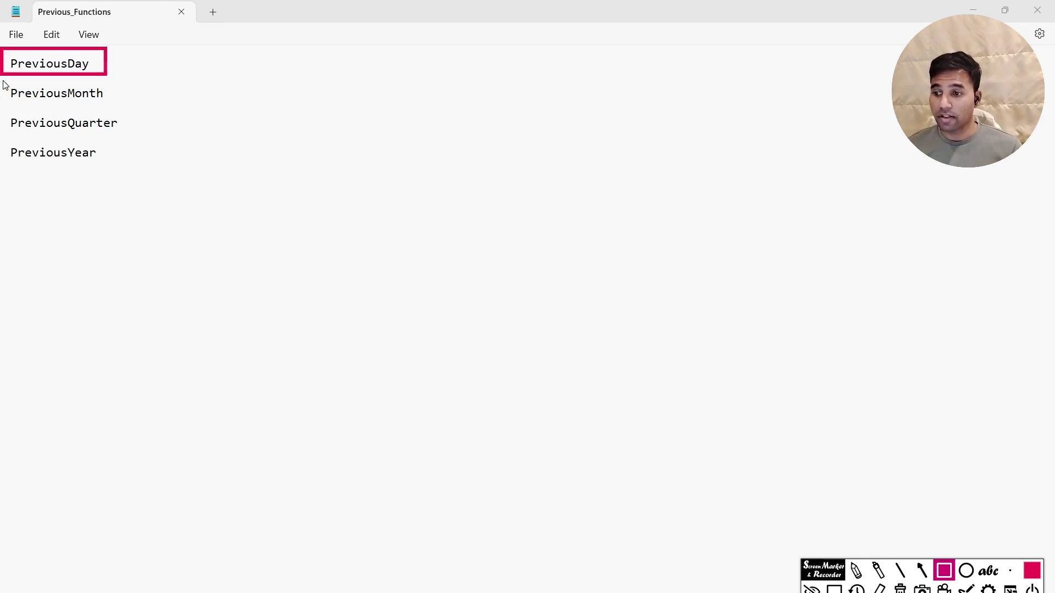
{"action": "left_click_drag", "start_coordinate": [2, 81], "coordinate": [139, 109]}
{"action": "left_click_drag", "start_coordinate": [2, 112], "coordinate": [163, 143]}
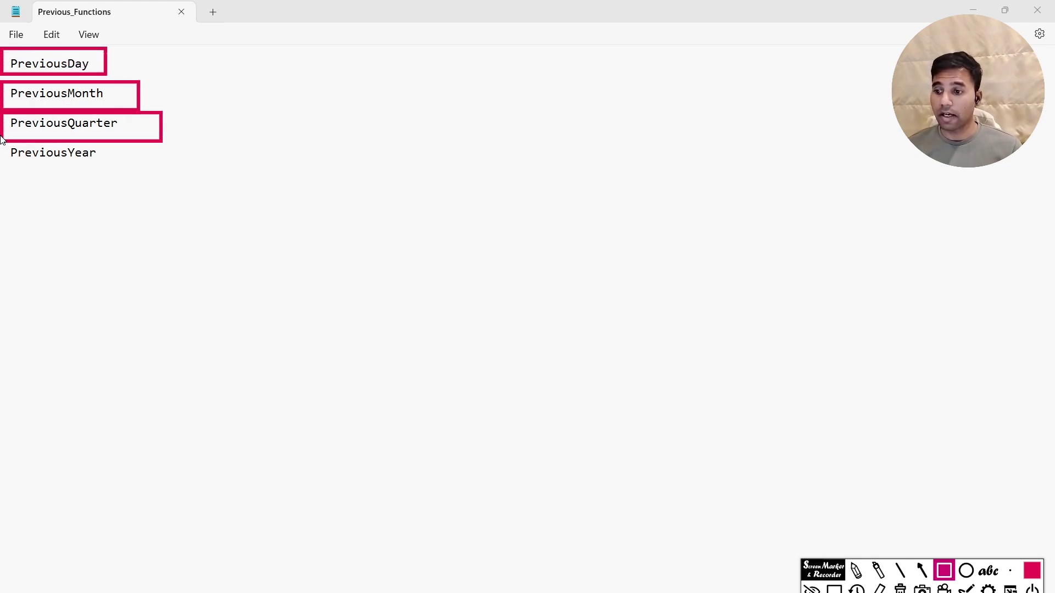
{"action": "left_click_drag", "start_coordinate": [2, 137], "coordinate": [243, 197]}
{"action": "key", "text": "Escape"}
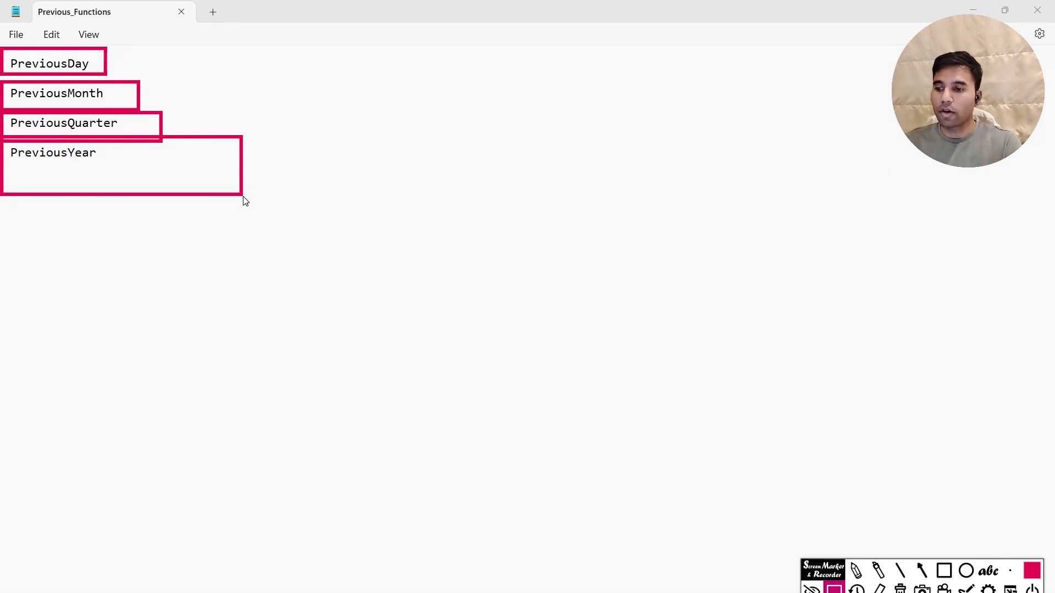
{"action": "key", "text": "Delete"}
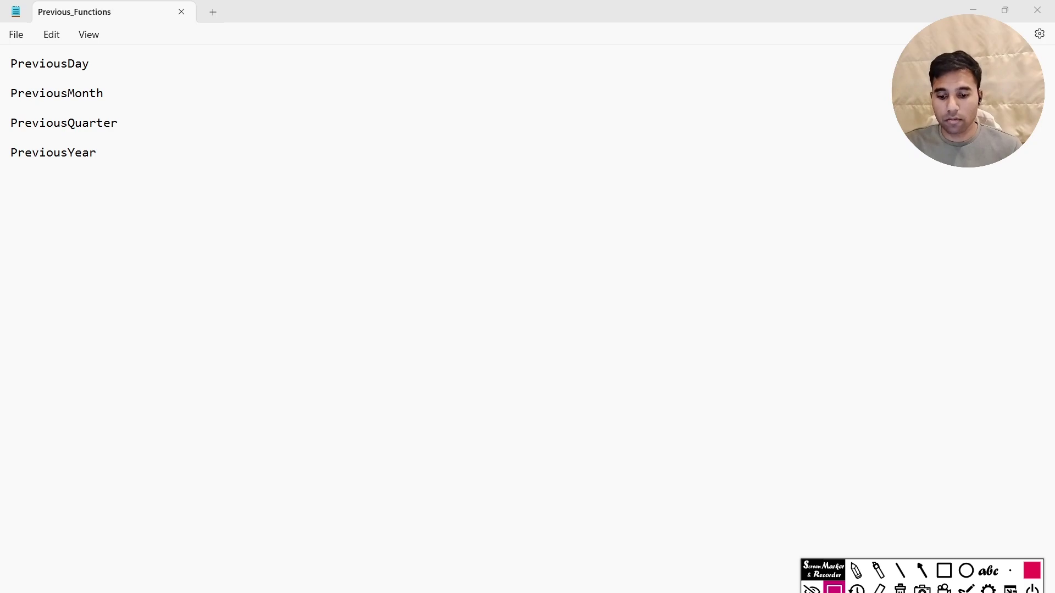
Step: Switch to Power BI Desktop and view the Date table's rows in the data view
{"action": "key", "text": "alt+Tab"}
{"action": "left_click", "coordinate": [936, 570]}
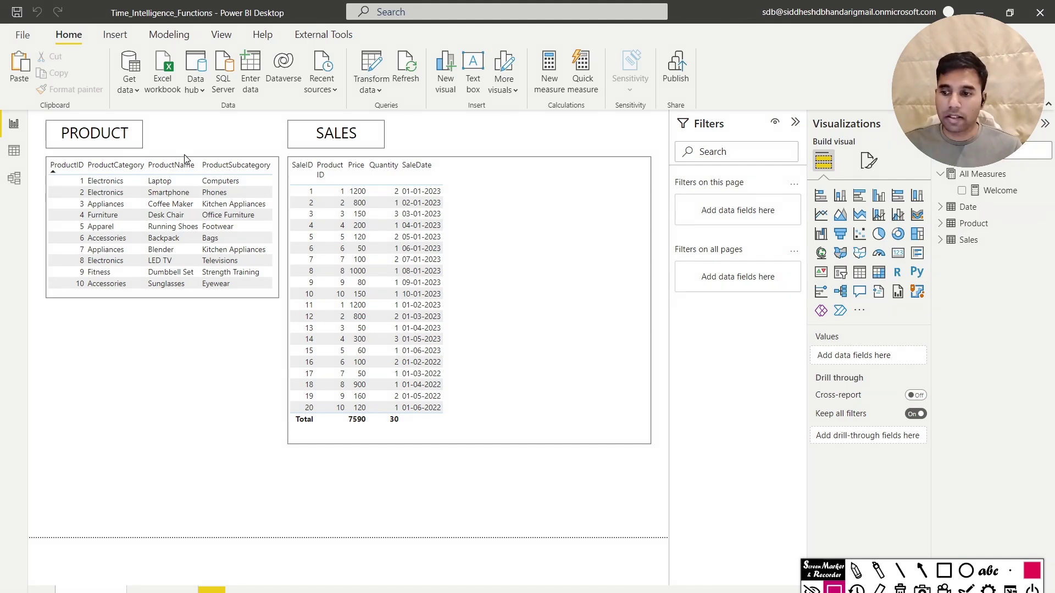
{"action": "left_click", "coordinate": [14, 151]}
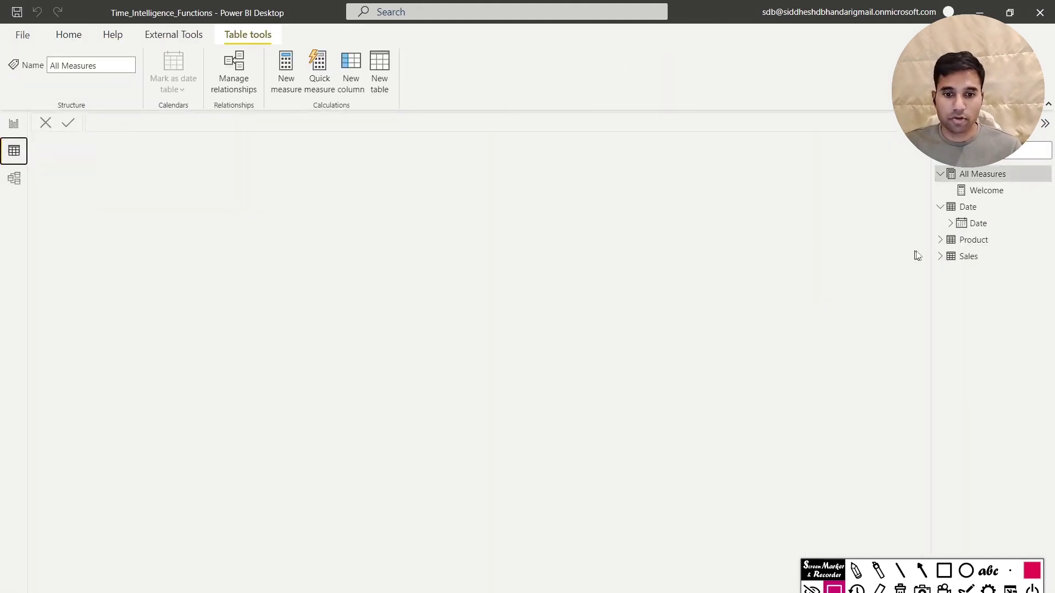
{"action": "left_click", "coordinate": [967, 206]}
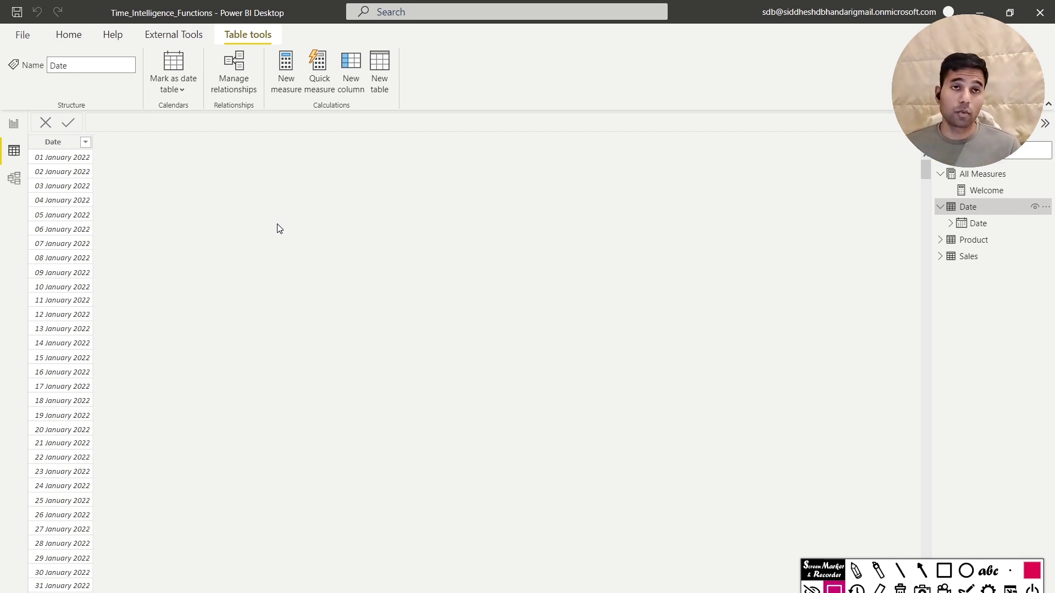
Step: Return to the report view, select the Sales table visual and create a new measure in the All Measures table
{"action": "left_click", "coordinate": [13, 123]}
{"action": "left_click", "coordinate": [514, 264]}
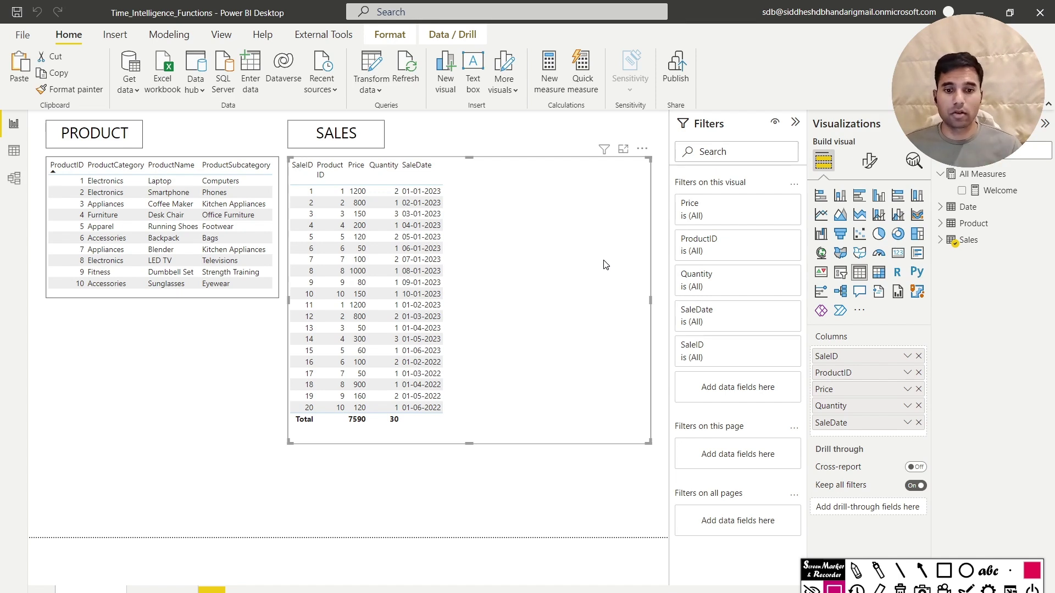
{"action": "left_click", "coordinate": [1046, 177]}
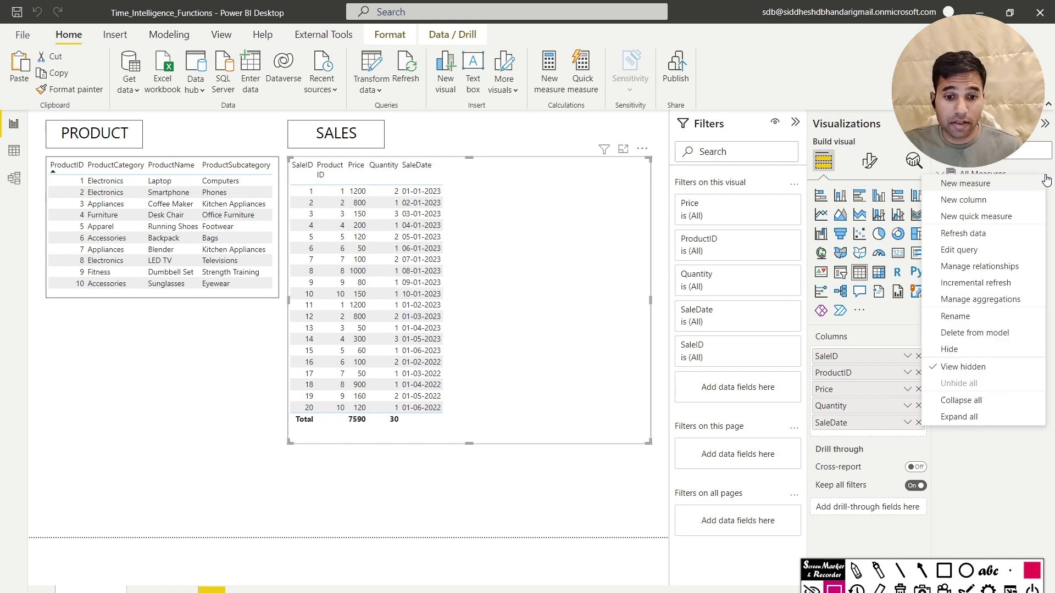
{"action": "left_click", "coordinate": [1026, 185]}
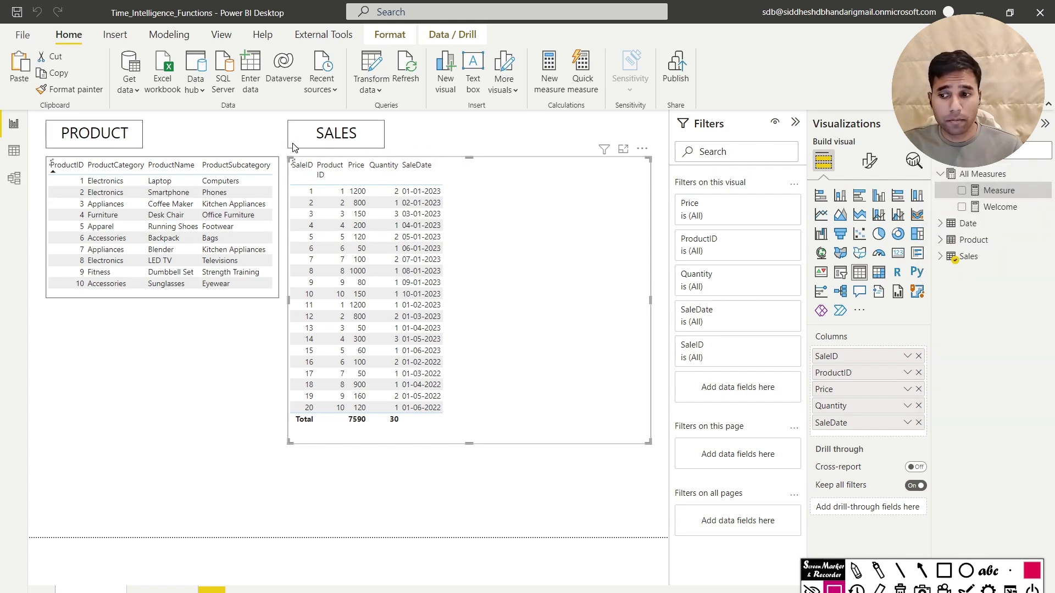
Step: Name the new measure Sales Amount in its formula
{"action": "type", "text": "Sale"}
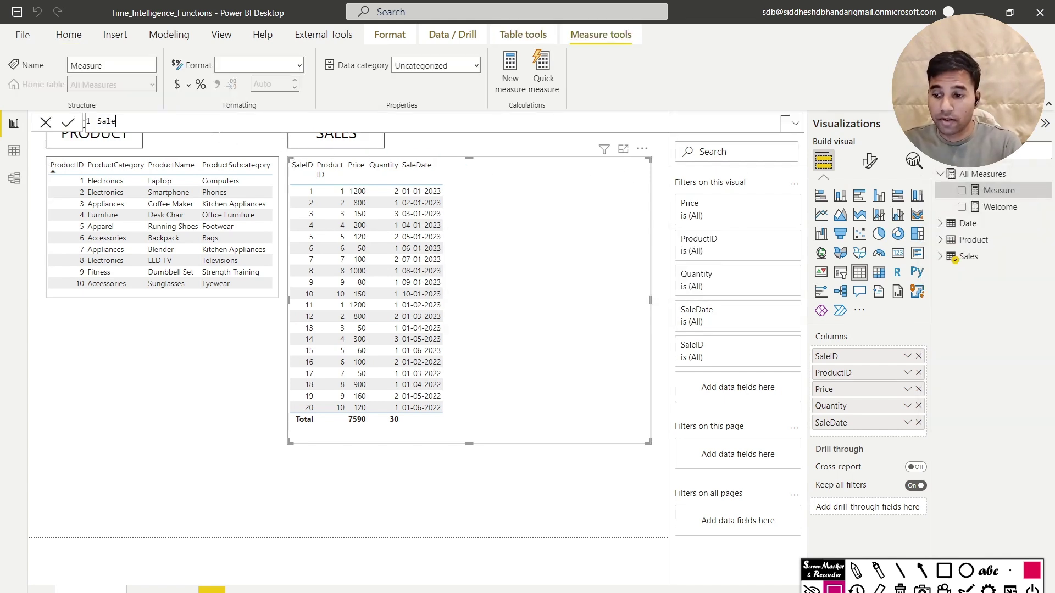
{"action": "type", "text": "s Amount"}
{"action": "key", "text": "BackSpace"}
{"action": "key", "text": "BackSpace"}
{"action": "key", "text": "BackSpace"}
{"action": "key", "text": "BackSpace"}
{"action": "key", "text": "BackSpace"}
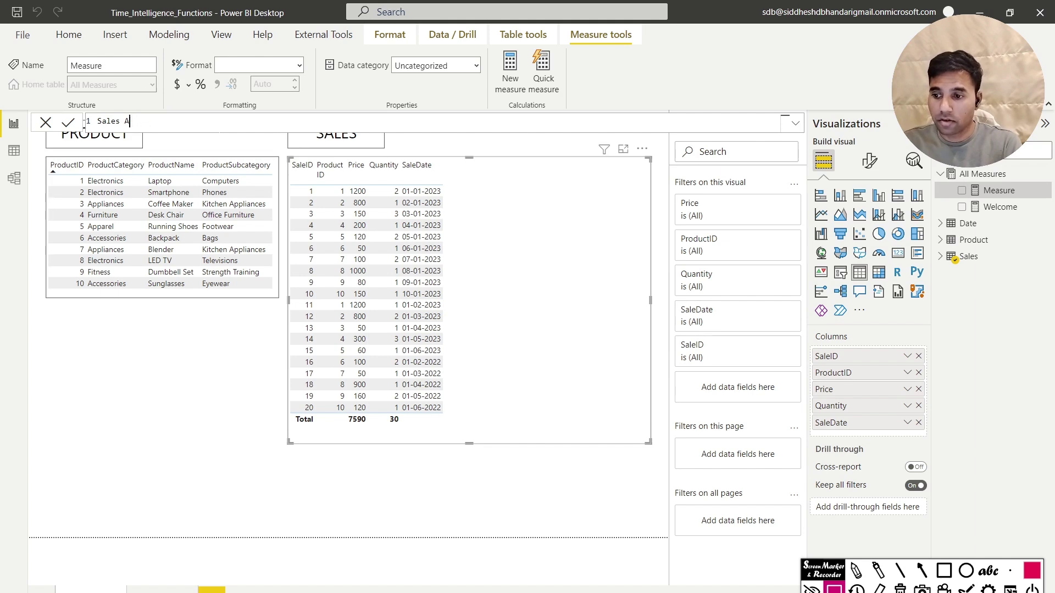
{"action": "type", "text": "mount ="}
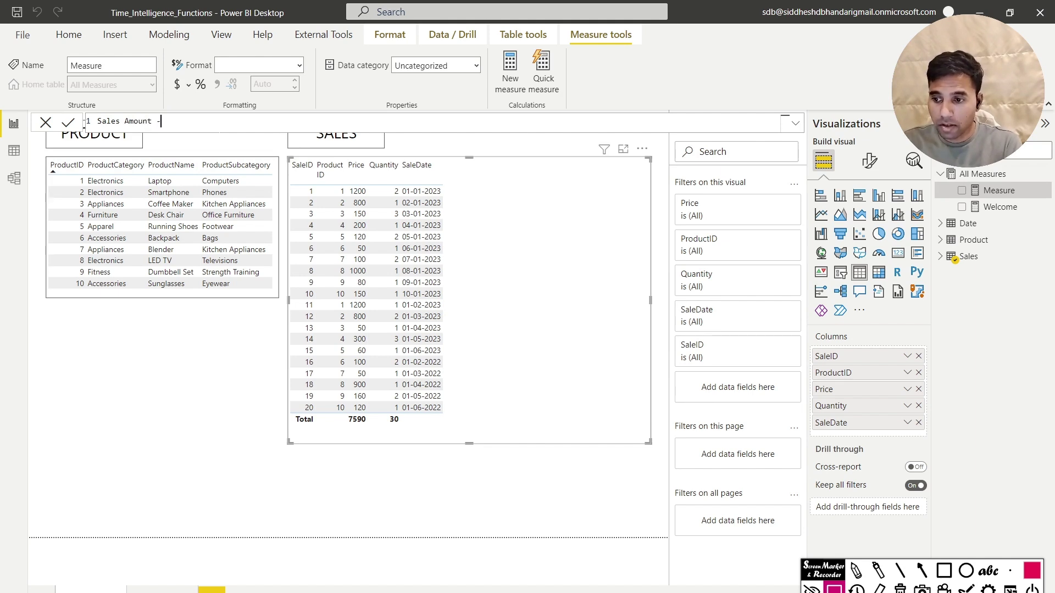
Step: Begin the Sales Amount formula with the SUMX function over the Sales table
{"action": "type", "text": " SUM"}
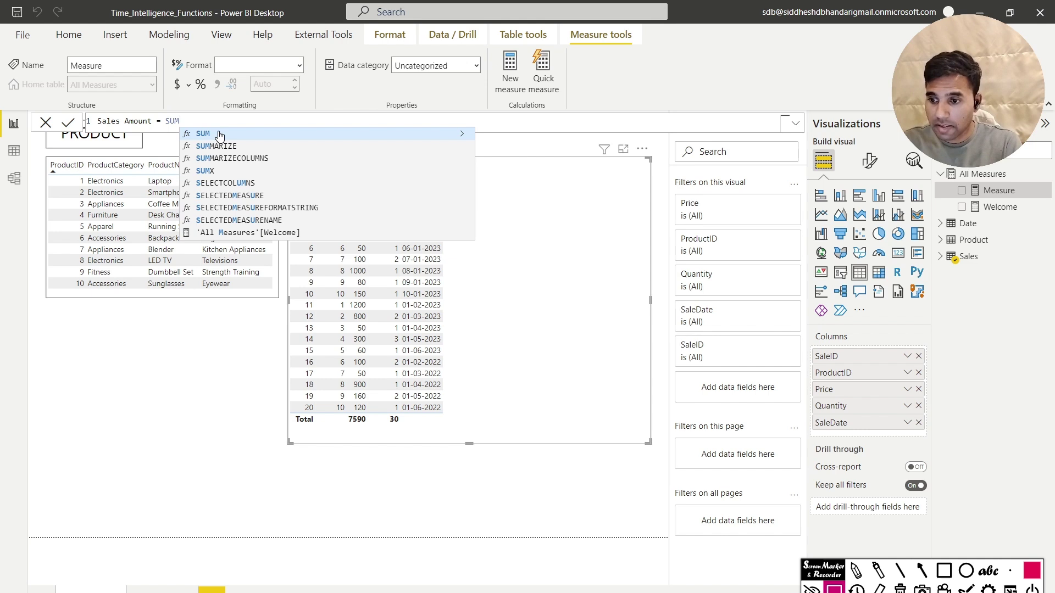
{"action": "key", "text": "Down"}
{"action": "key", "text": "Down"}
{"action": "key", "text": "Tab"}
{"action": "type", "text": "Sale"}
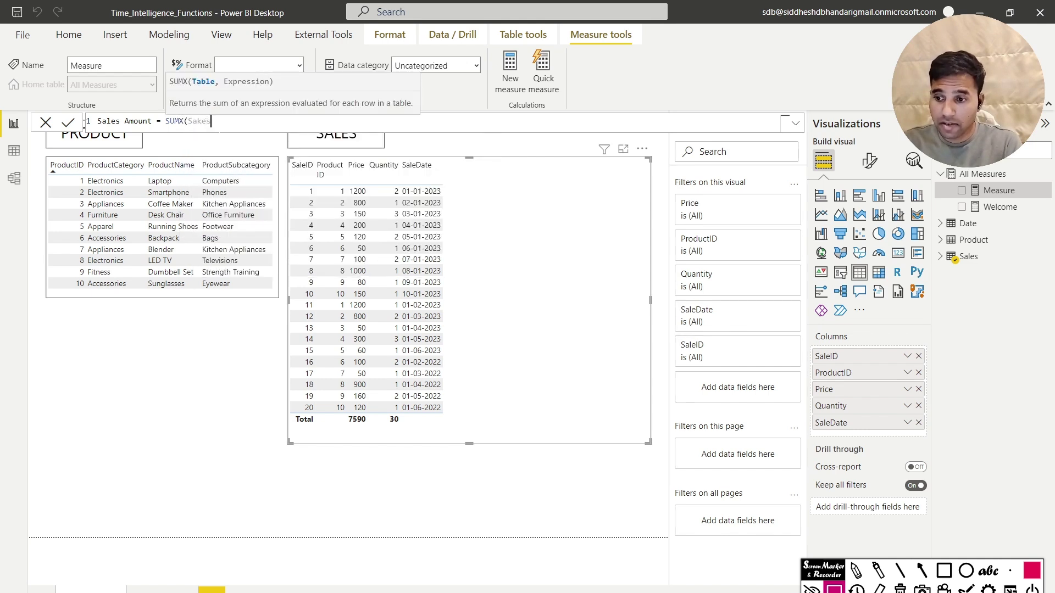
Step: Enter Sales[Quantity]*Sales as the SUMX expression, close the formula and commit it
{"action": "type", "text": "s, Sa"}
{"action": "type", "text": "les"}
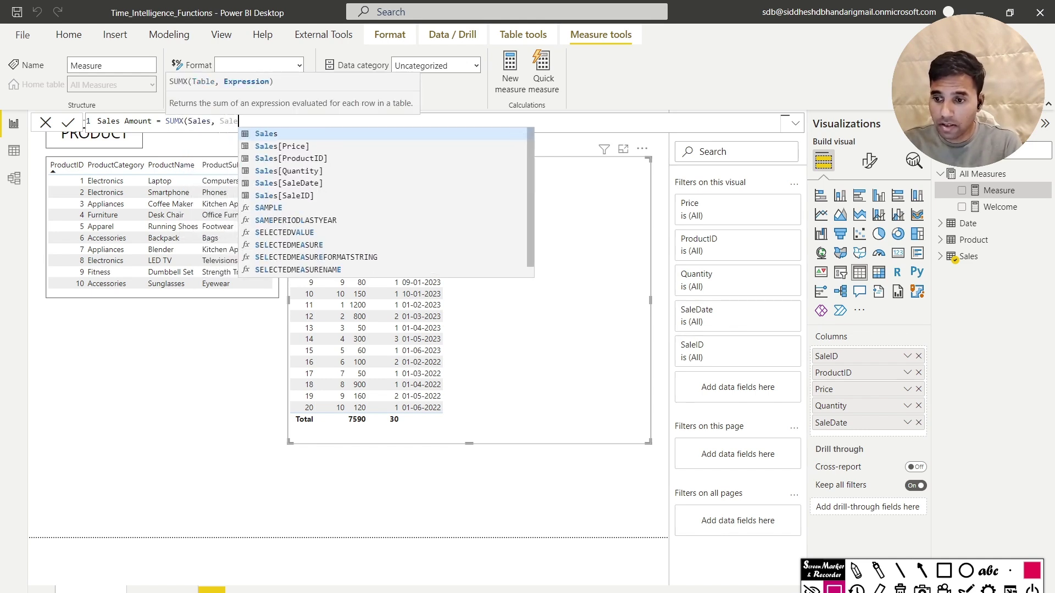
{"action": "key", "text": "Down"}
{"action": "key", "text": "Down"}
{"action": "key", "text": "Down"}
{"action": "key", "text": "Tab"}
{"action": "type", "text": "*Sae"}
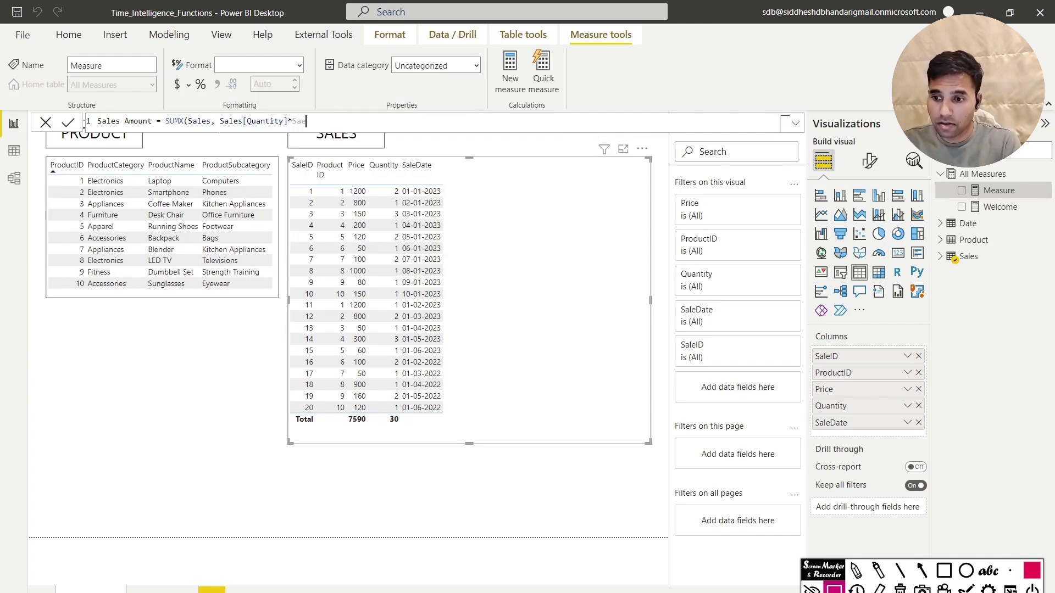
{"action": "key", "text": "BackSpace"}
{"action": "type", "text": "les)"}
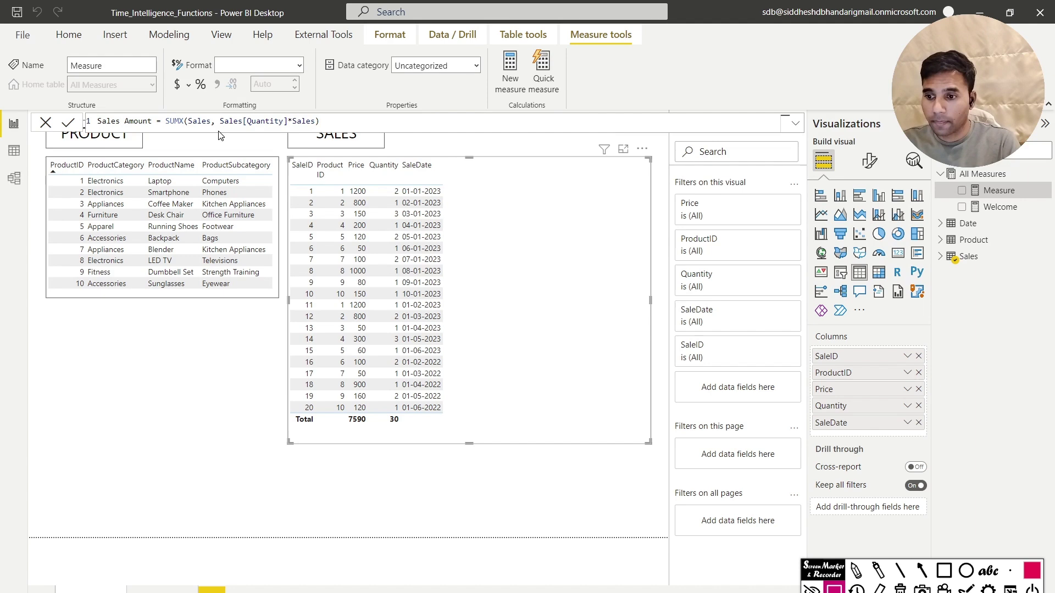
{"action": "key", "text": "Return"}
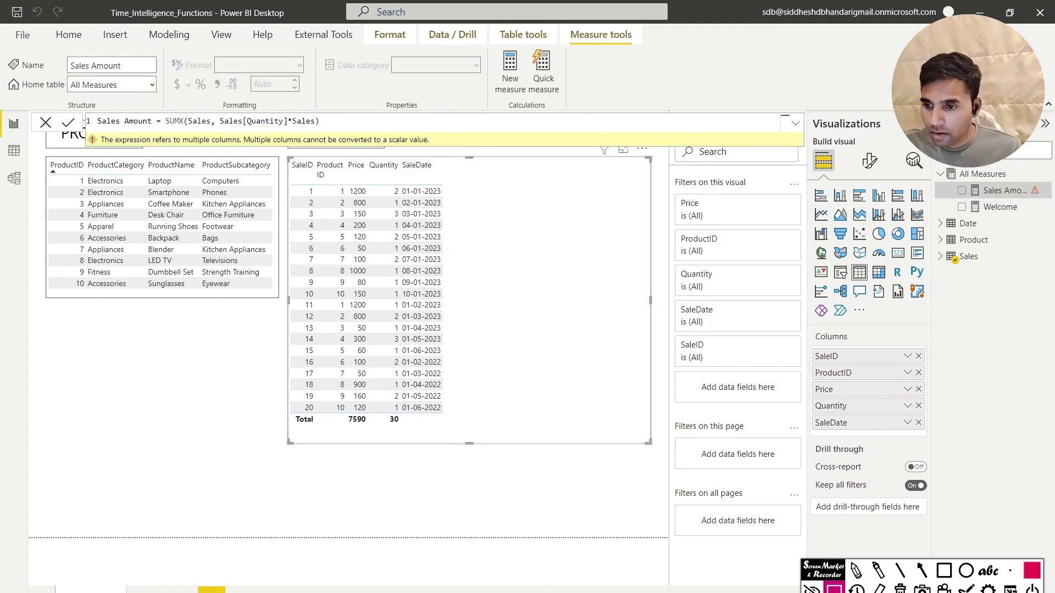
Step: Complete the second factor as Sales[Price] so the formula reads SUMX(Sales, Sales[Quantity]*Sales[Price]), and commit the measure
{"action": "left_click", "coordinate": [317, 121]}
{"action": "type", "text": "[Pr"}
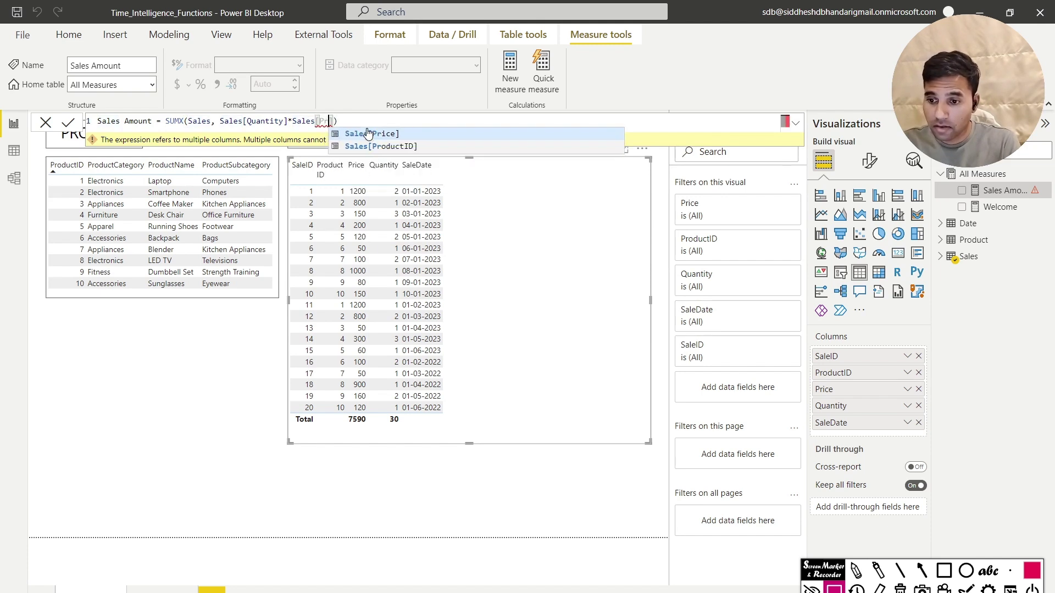
{"action": "key", "text": "Tab"}
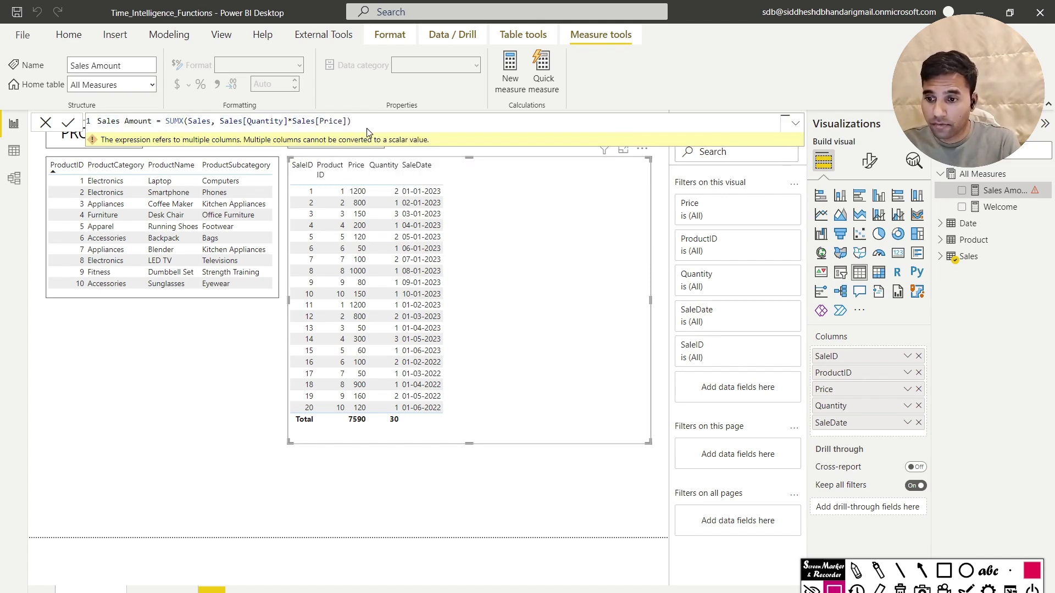
{"action": "key", "text": "Return"}
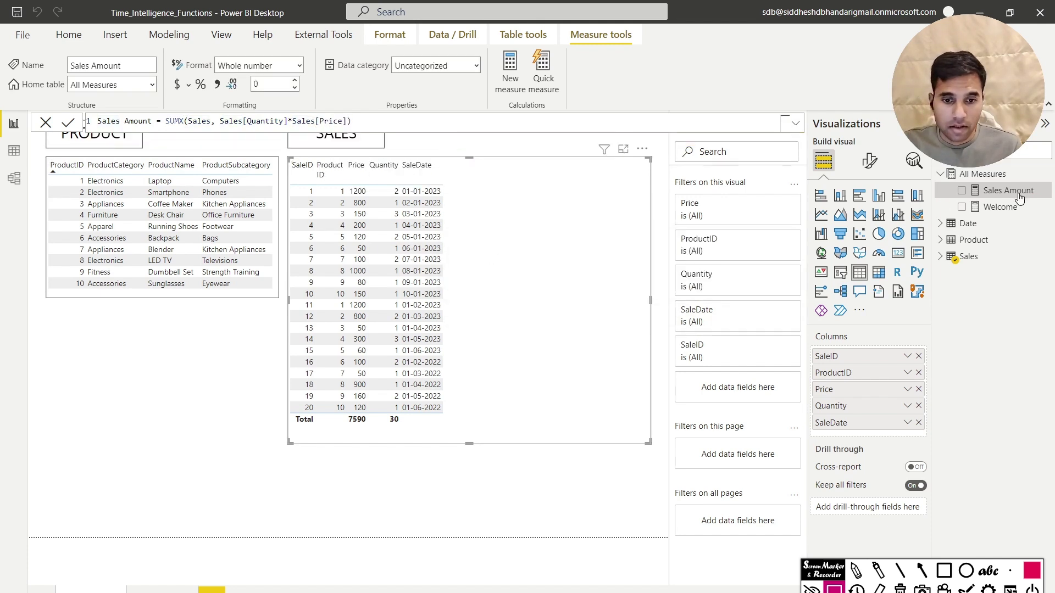
Step: Add the Sales Amount measure as a column in the Sales table visual
{"action": "left_click_drag", "start_coordinate": [1011, 192], "coordinate": [517, 201]}
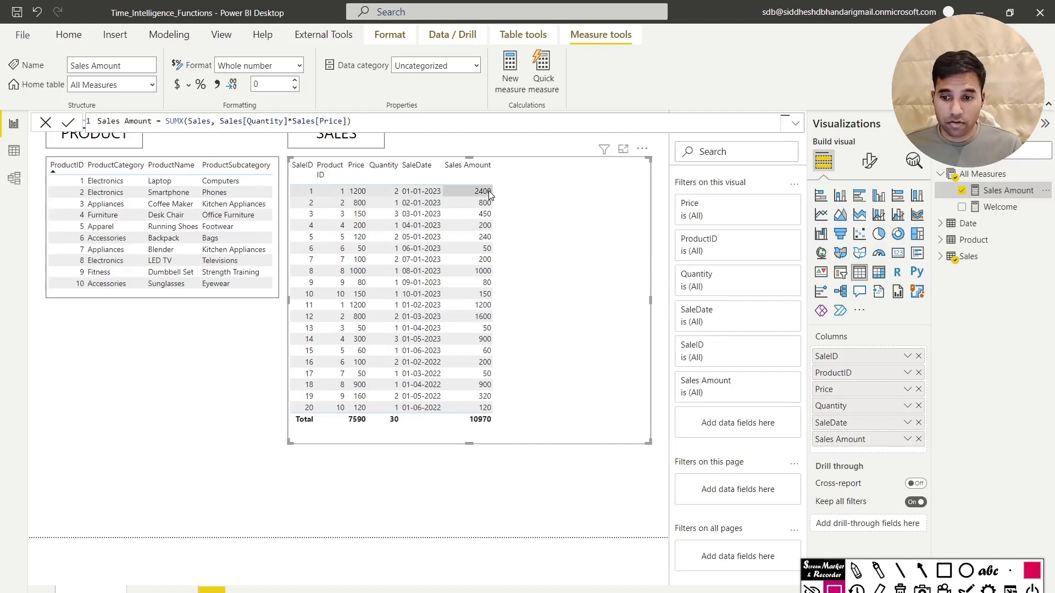
{"action": "mouse_move", "coordinate": [488, 193]}
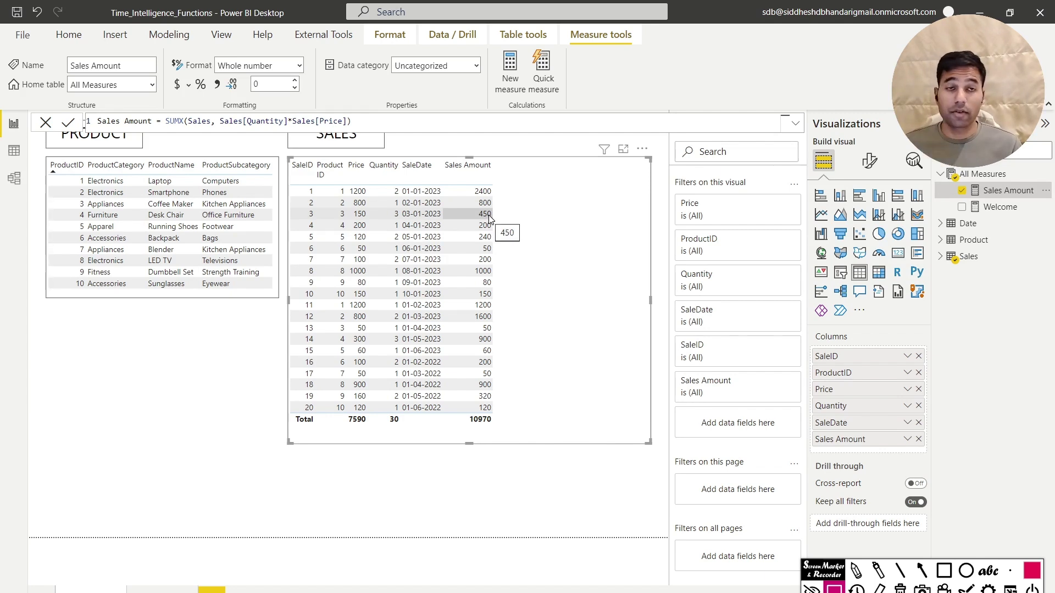
{"action": "left_click", "coordinate": [1040, 156]}
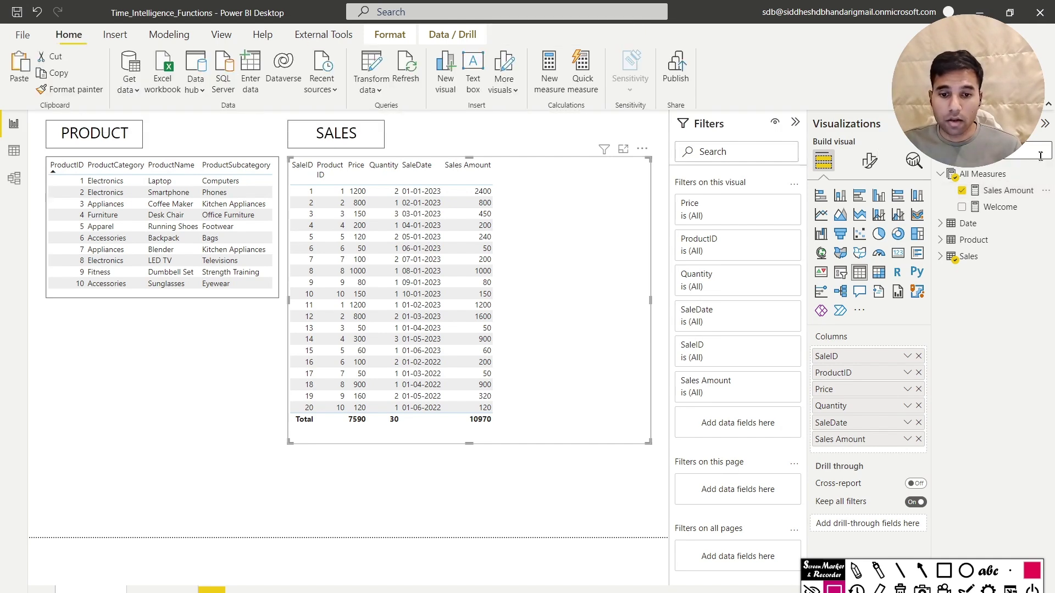
Step: Create another measure in All Measures named Previous Day Sales and begin its formula with CALCULATE
{"action": "left_click", "coordinate": [1041, 174]}
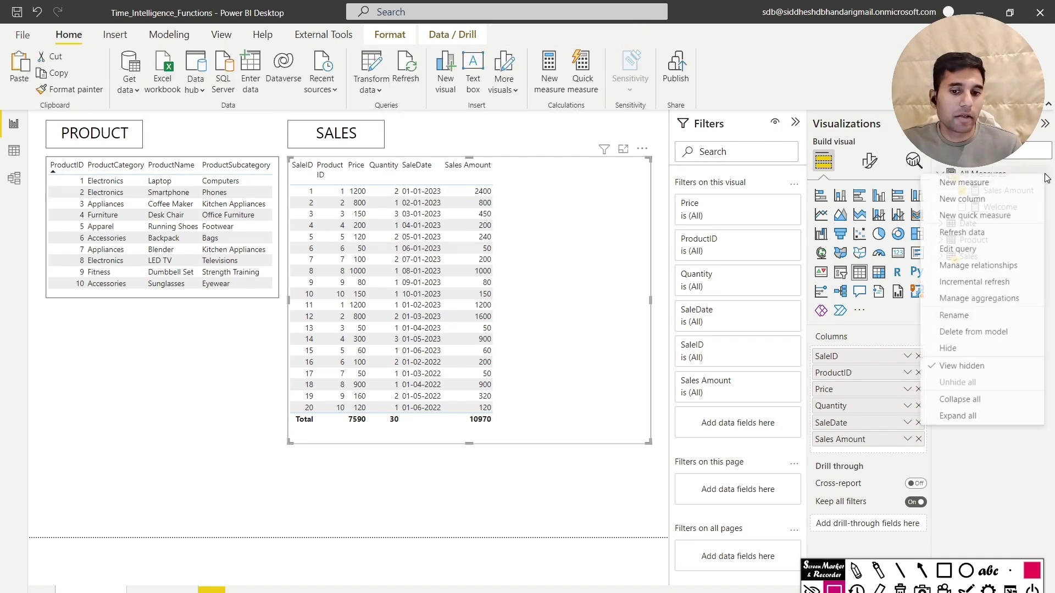
{"action": "key", "text": "Escape"}
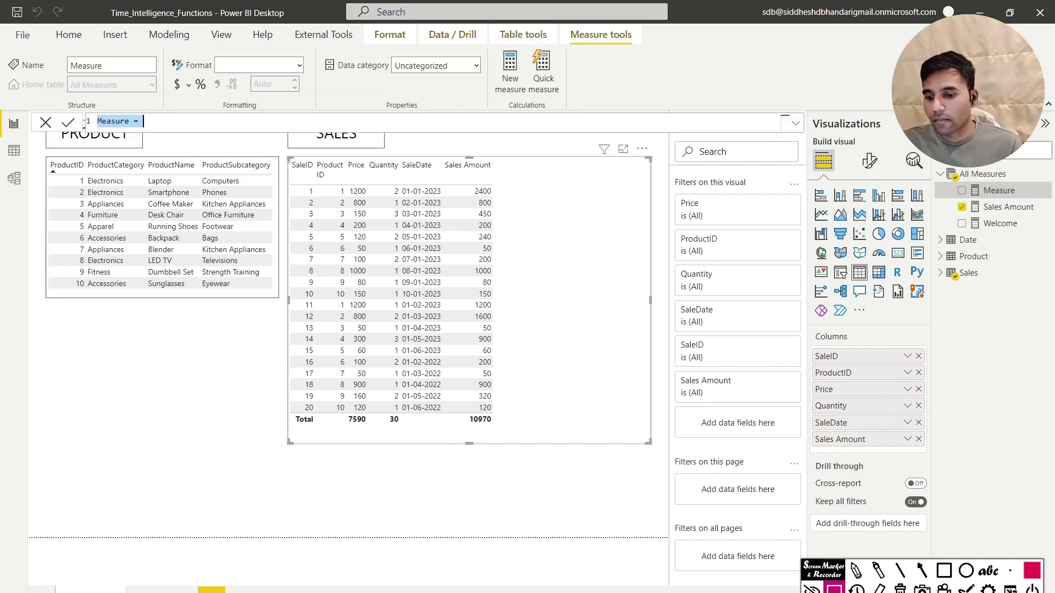
{"action": "type", "text": "Previo"}
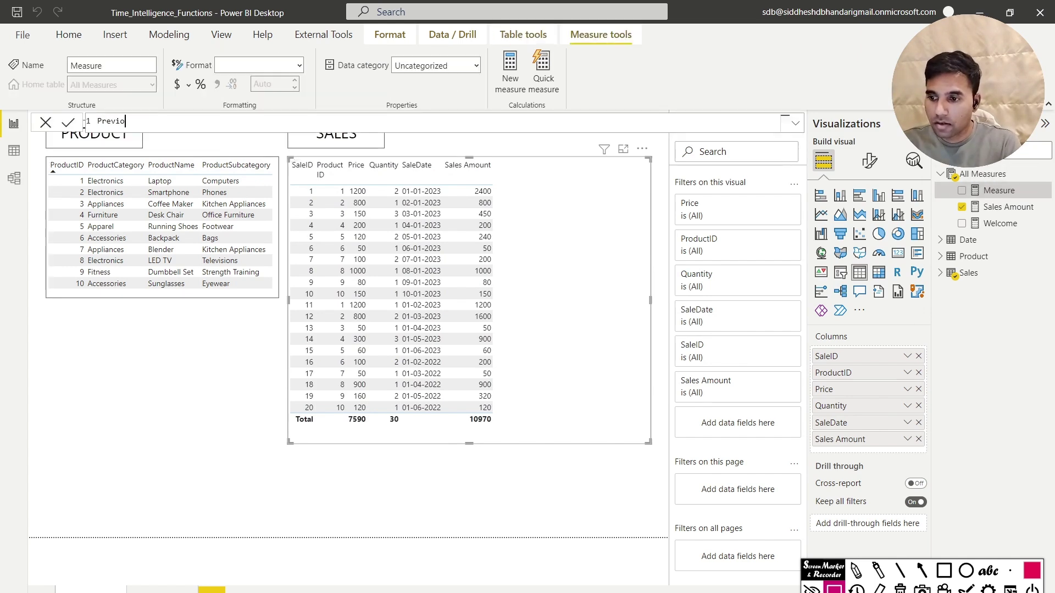
{"action": "type", "text": "us Day Sa"}
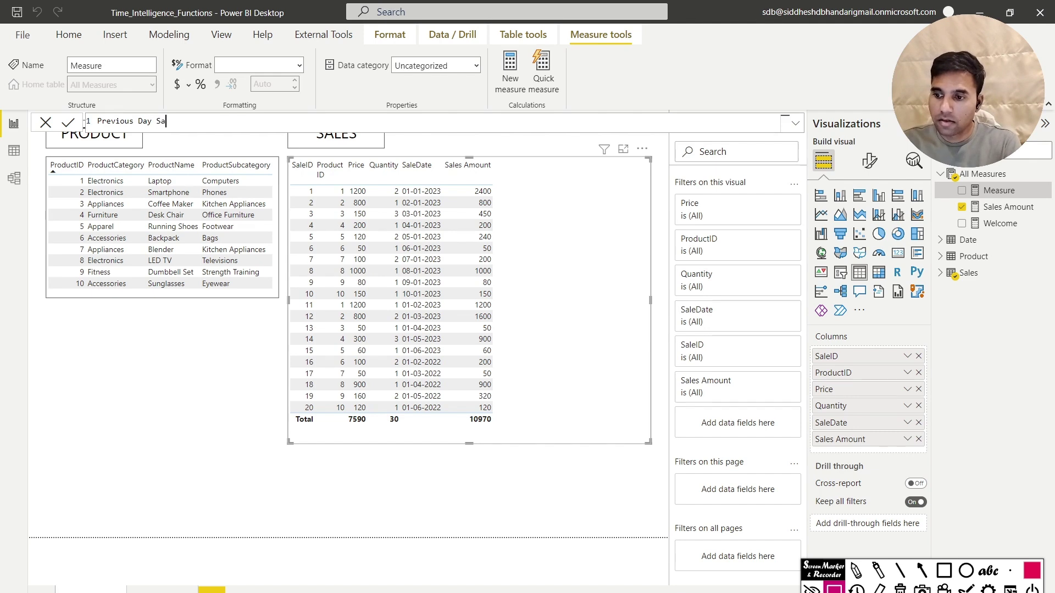
{"action": "type", "text": "les = CALCULATE("}
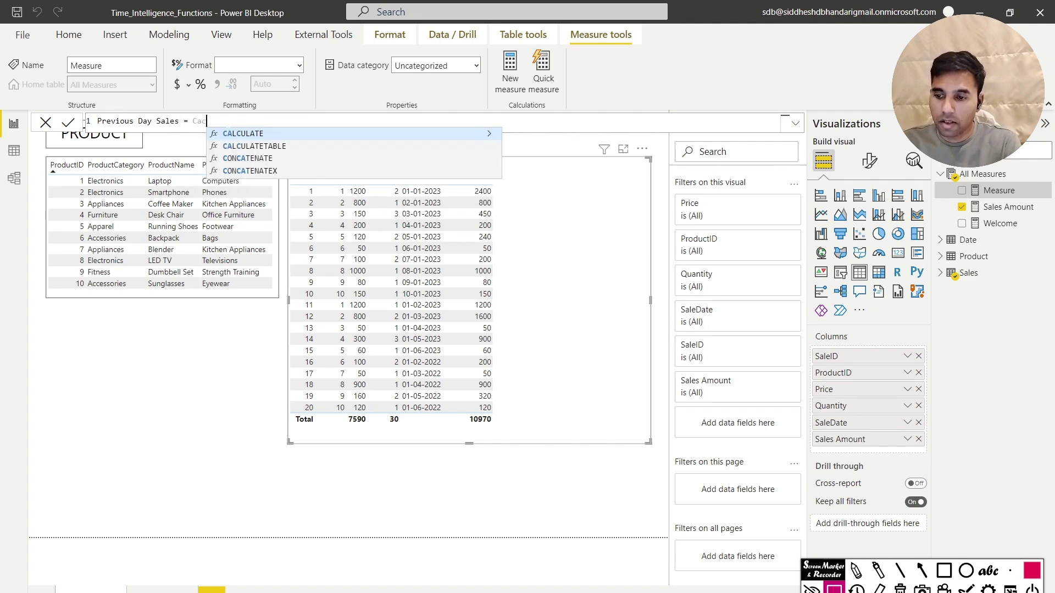
Step: Use the Sales Amount measure from All Measures as the CALCULATE expression
{"action": "type", "text": "Sales"}
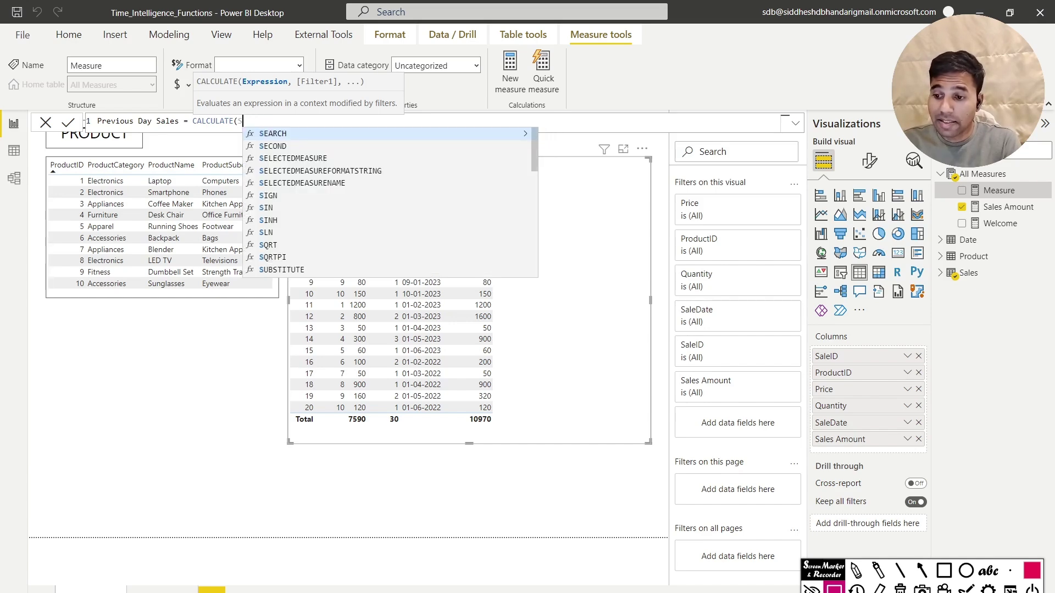
{"action": "key", "text": "Down"}
{"action": "key", "text": "Down"}
{"action": "key", "text": "Tab"}
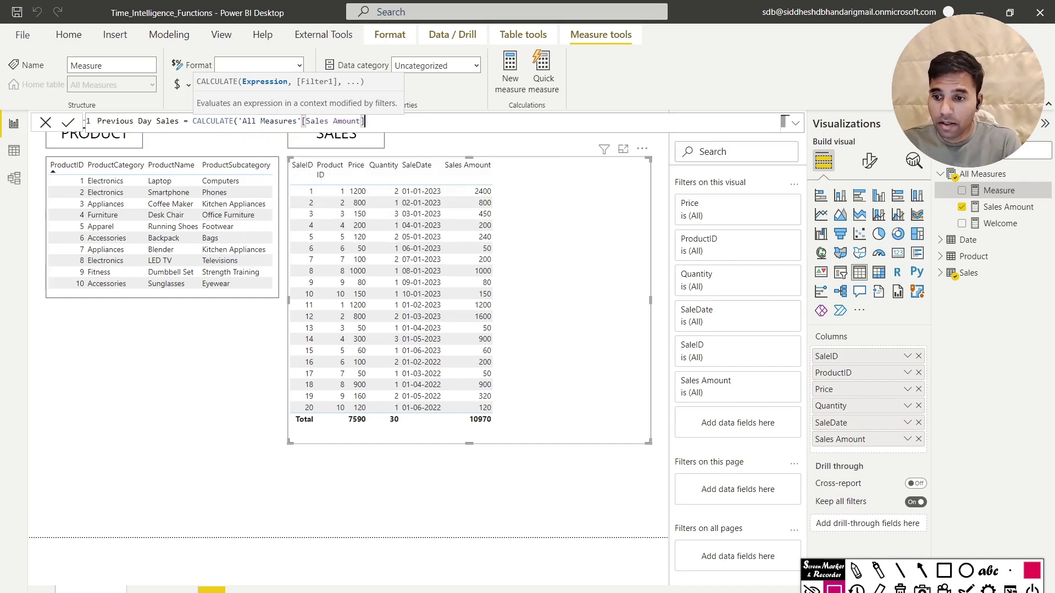
{"action": "type", "text": "."}
{"action": "key", "text": "BackSpace"}
Step: Complete the measure's filter as PREVIOUSDAY(Sales[SaleDate]), commit it, and add Previous Day Sales as a column in the Sales table visual
{"action": "type", "text": ", Prev"}
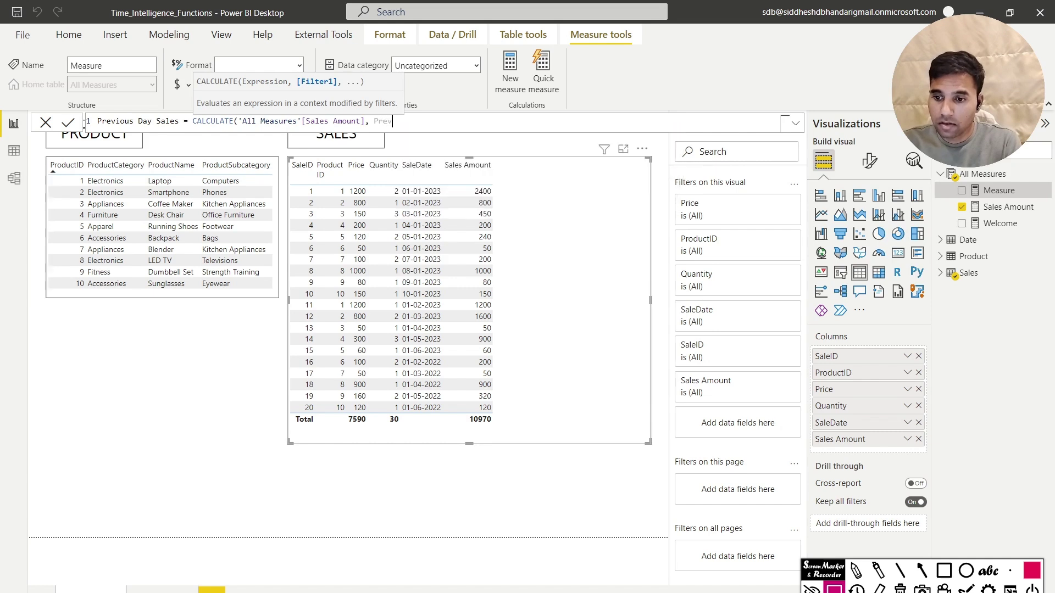
{"action": "type", "text": "iu"}
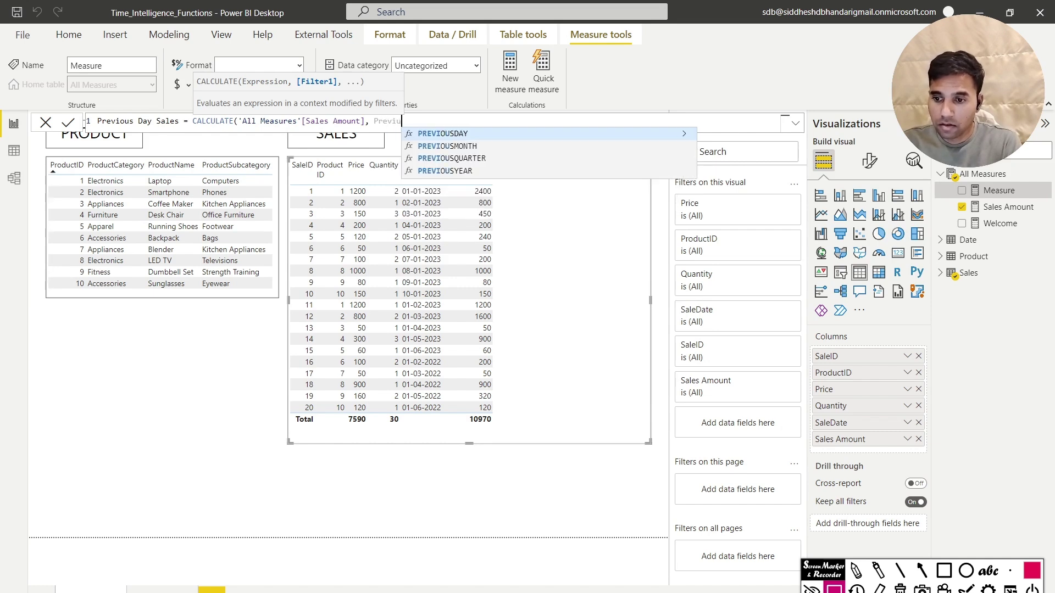
{"action": "key", "text": "Tab"}
{"action": "type", "text": "Sale"}
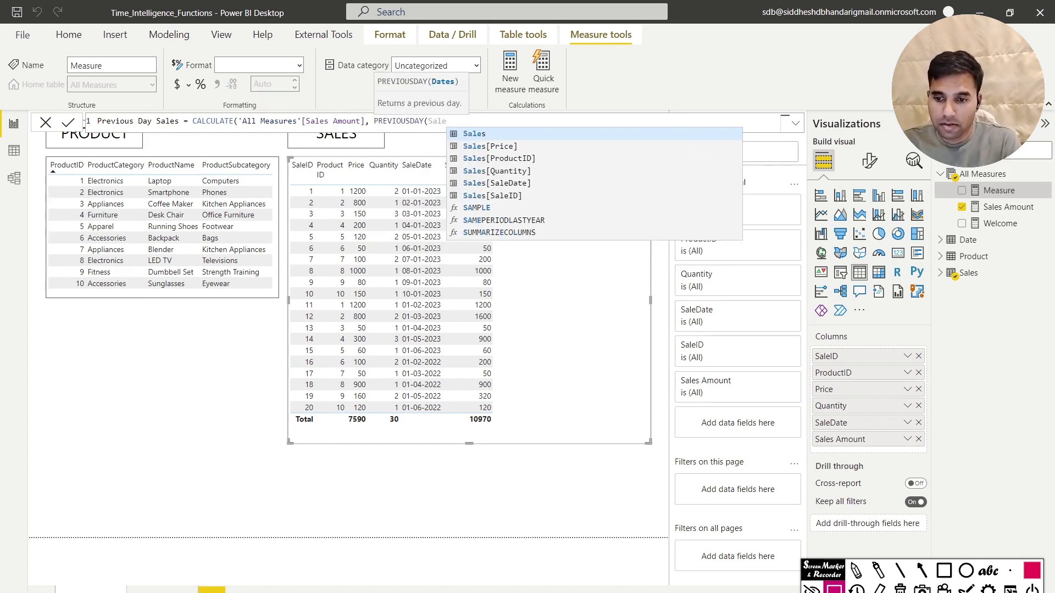
{"action": "key", "text": "Down"}
{"action": "key", "text": "Down"}
{"action": "key", "text": "Down"}
{"action": "key", "text": "Down"}
{"action": "key", "text": "Tab"}
{"action": "type", "text": "))"}
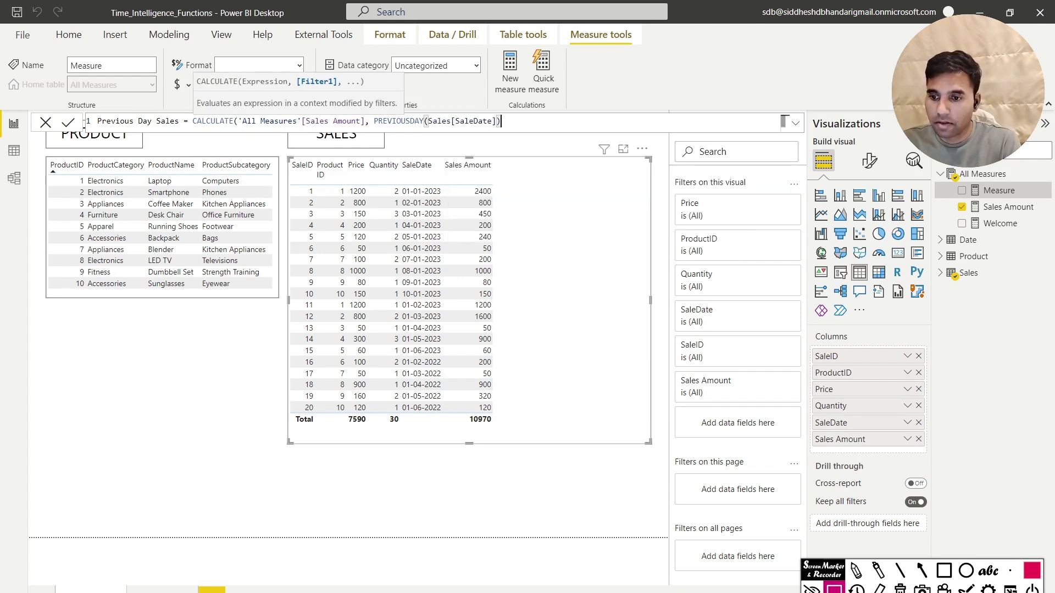
{"action": "key", "text": "Return"}
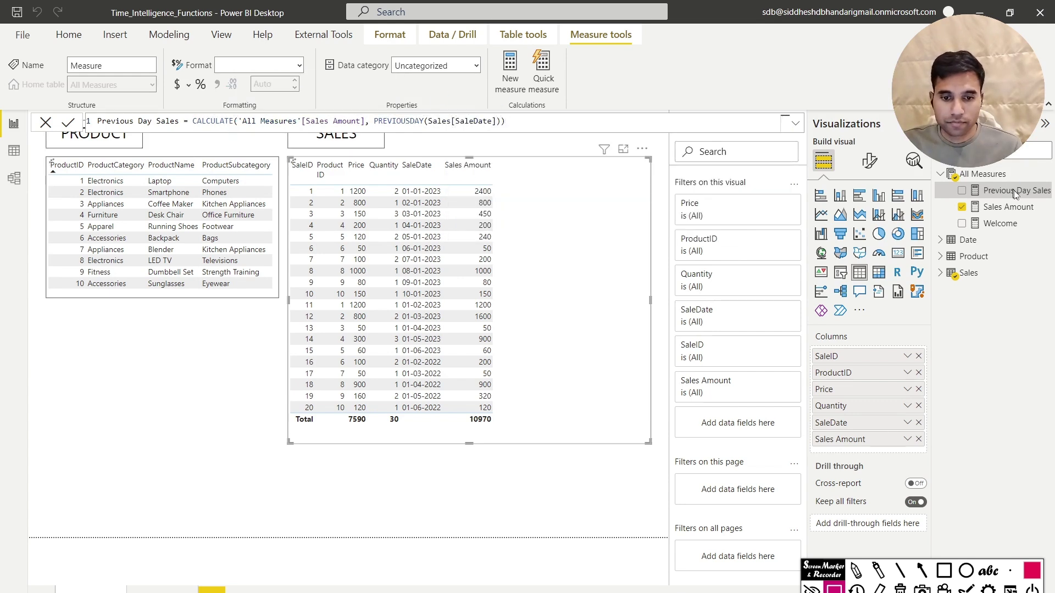
{"action": "left_click_drag", "start_coordinate": [1015, 195], "coordinate": [545, 206]}
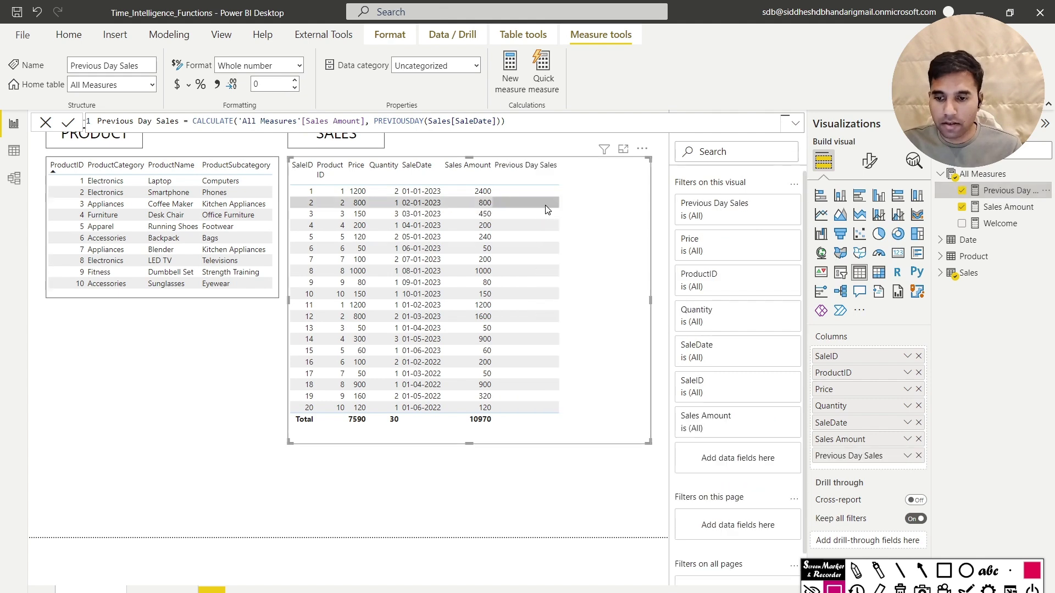
Step: Mark the Previous Day Sales column with a rectangle and the formula's SaleDate argument with an arrow, and clear the annotations
{"action": "left_click", "coordinate": [943, 572]}
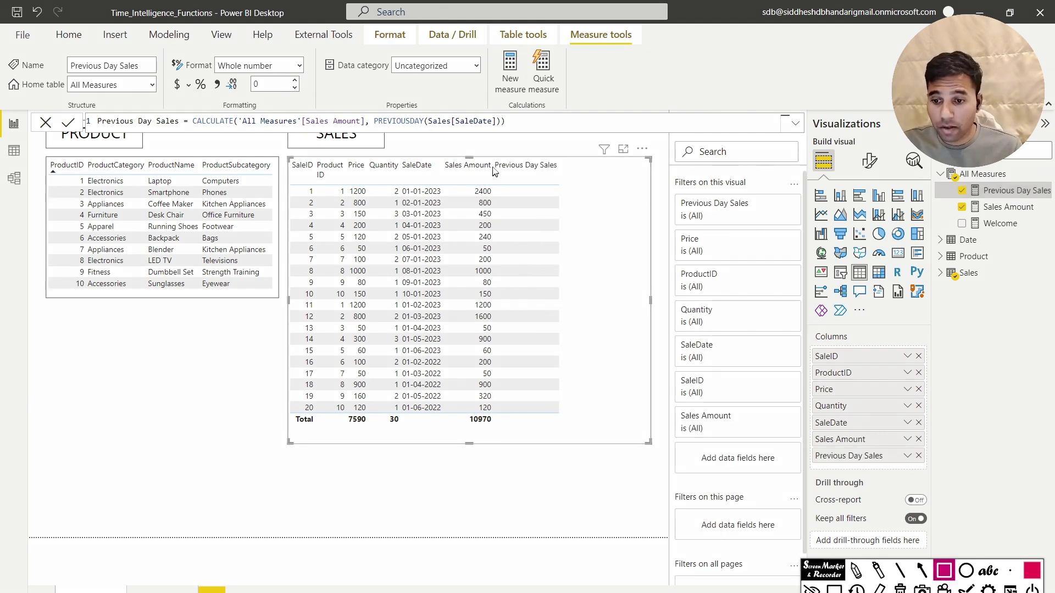
{"action": "left_click_drag", "start_coordinate": [495, 152], "coordinate": [585, 433]}
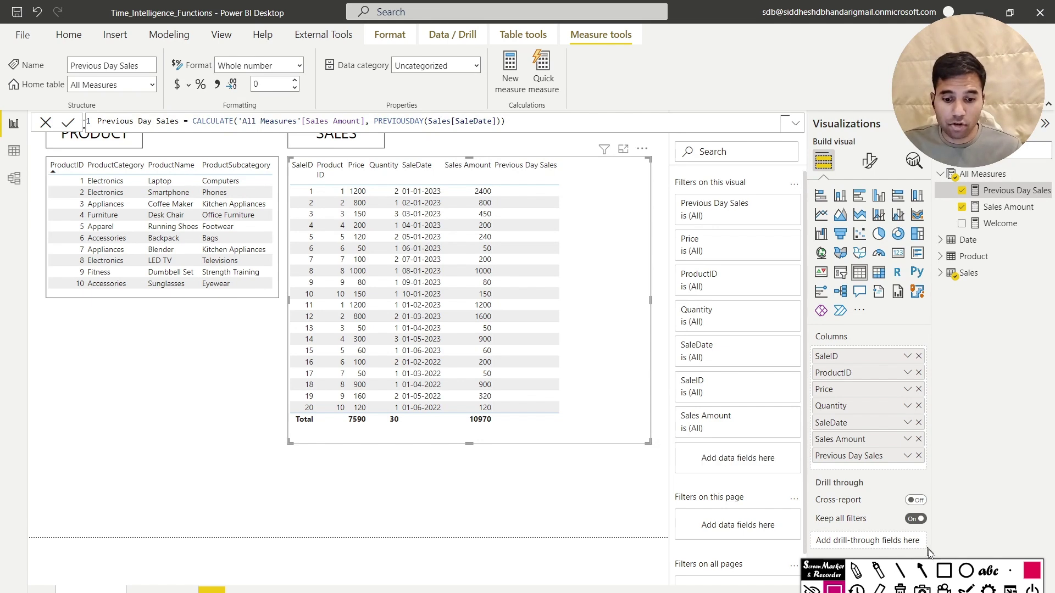
{"action": "left_click", "coordinate": [921, 571]}
{"action": "mouse_move", "coordinate": [604, 233]}
{"action": "left_mouse_down"}
{"action": "mouse_move", "coordinate": [483, 138]}
{"action": "mouse_move", "coordinate": [472, 140]}
{"action": "left_mouse_up"}
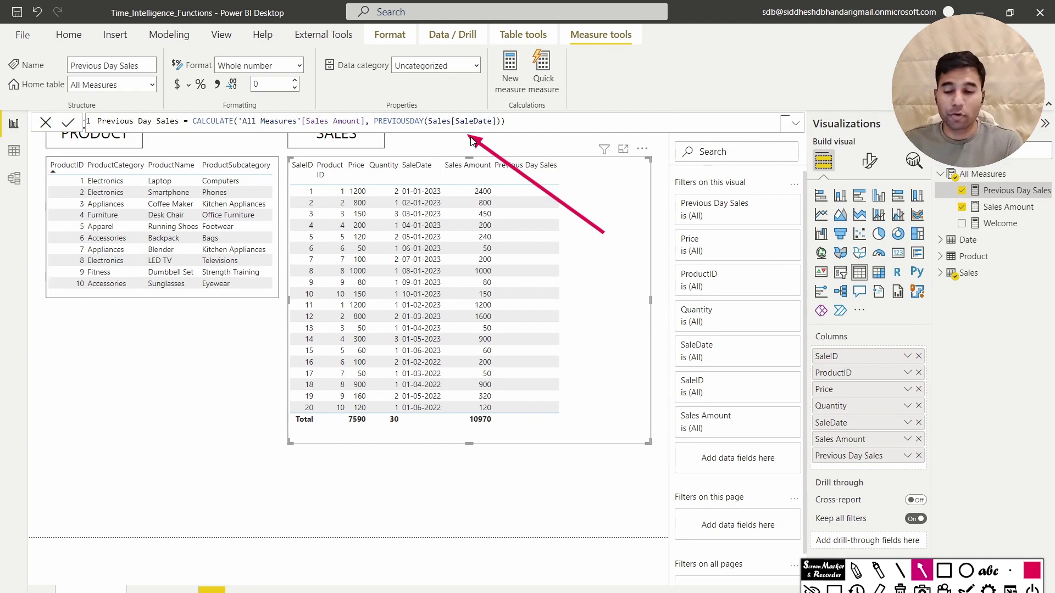
{"action": "key", "text": "Escape"}
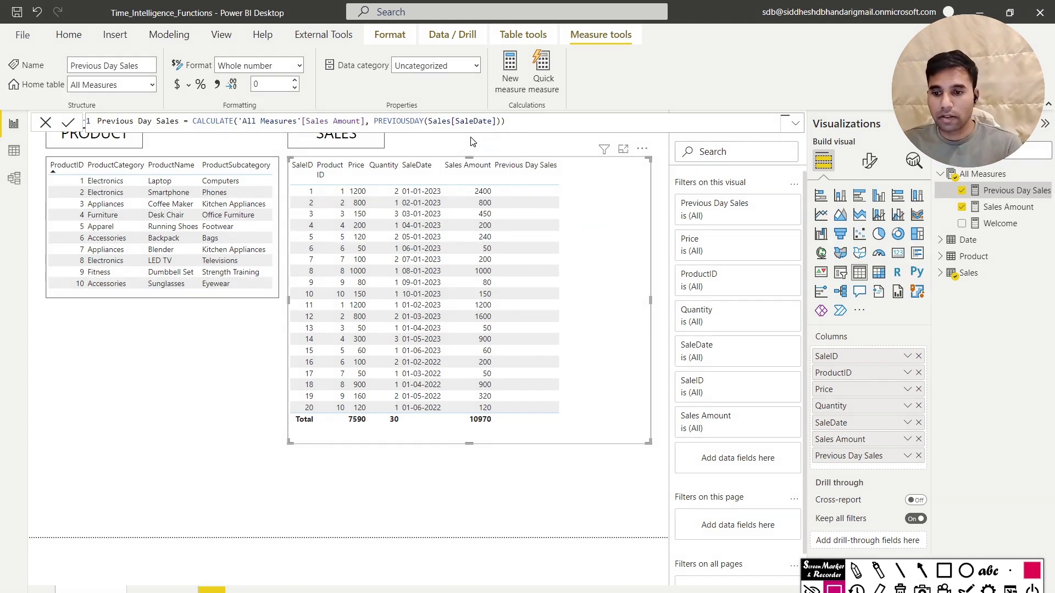
Step: Create a relationship between the Date column of the Date table and SaleDate in Sales, and return to the report page
{"action": "left_click", "coordinate": [14, 156]}
{"action": "left_click", "coordinate": [14, 178]}
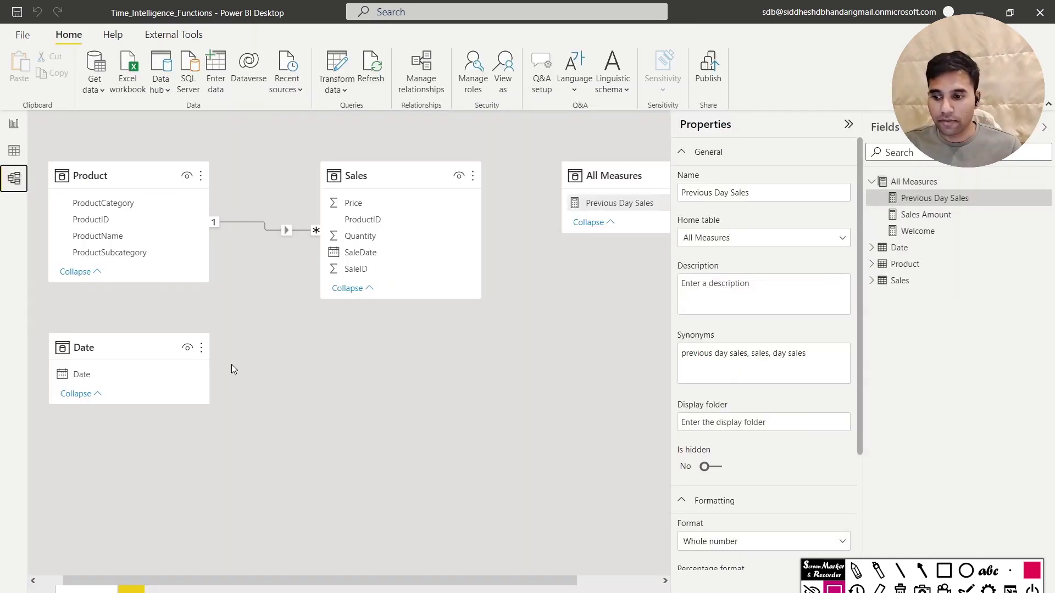
{"action": "left_click_drag", "start_coordinate": [101, 381], "coordinate": [382, 257]}
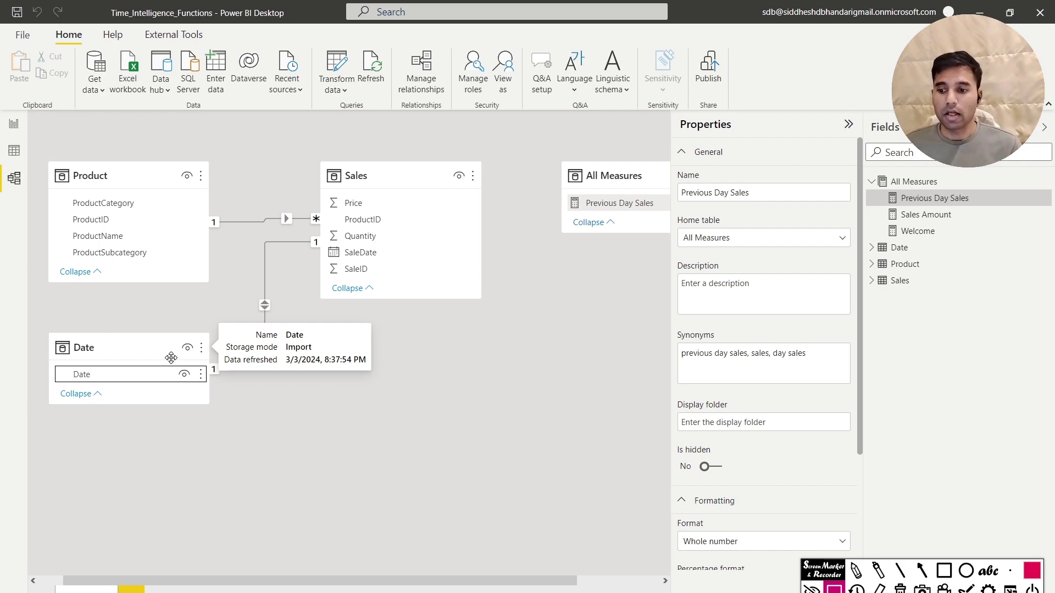
{"action": "left_click", "coordinate": [10, 132]}
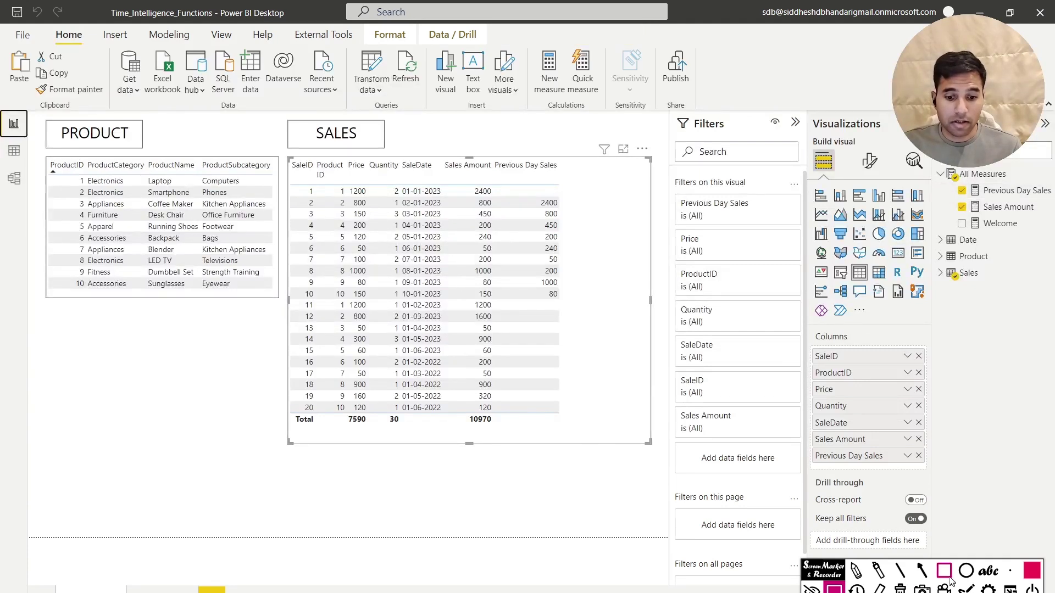
Step: Annotate the Sales table with a rectangle and arrows matching each Previous Day Sales value to the preceding date's Sales Amount, and clear the marks
{"action": "left_click_drag", "start_coordinate": [511, 186], "coordinate": [577, 310]}
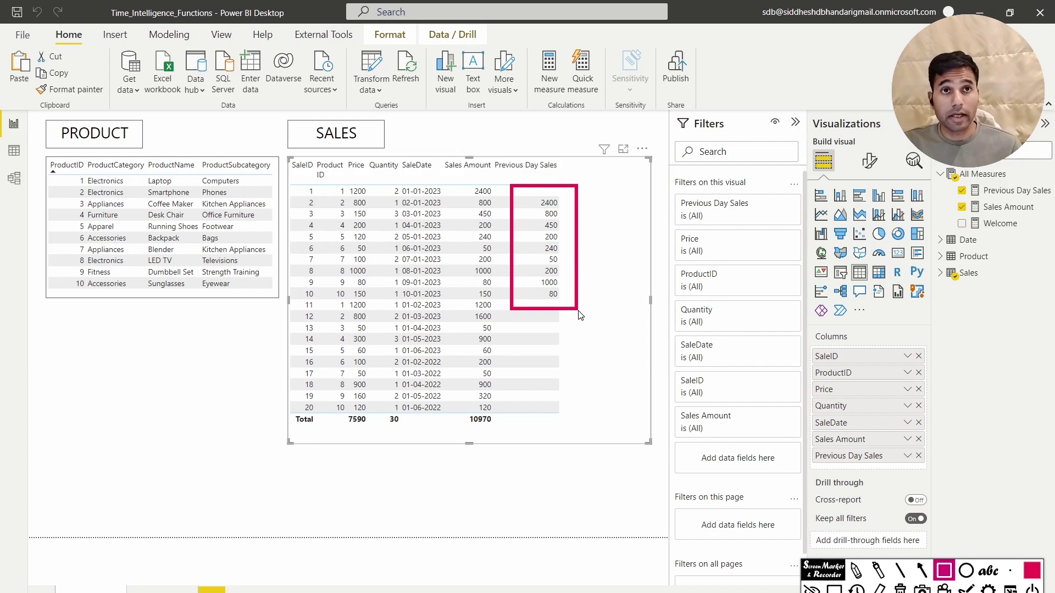
{"action": "key", "text": "Escape"}
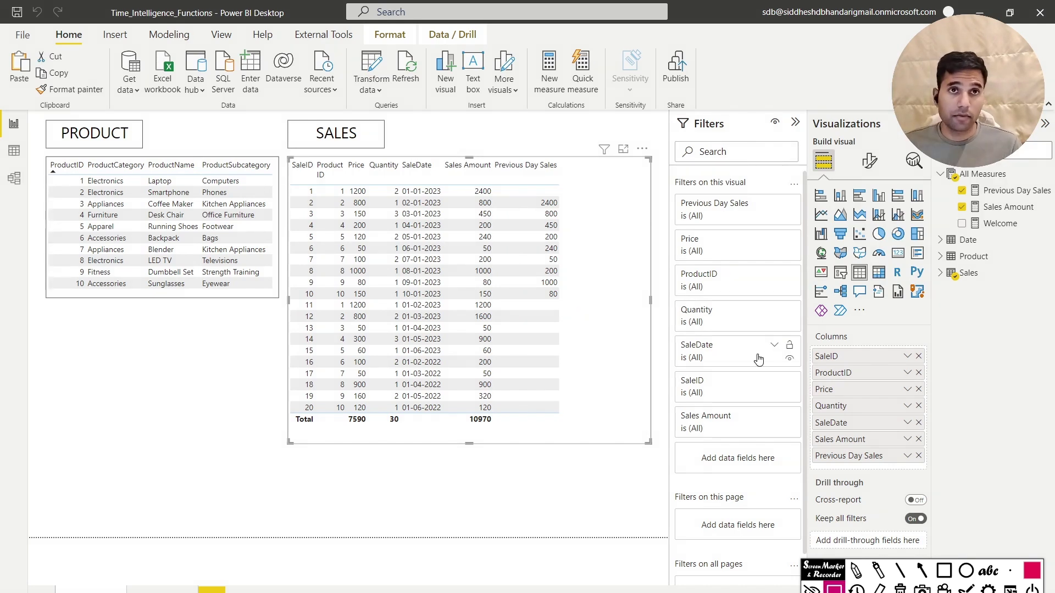
{"action": "left_click", "coordinate": [922, 570]}
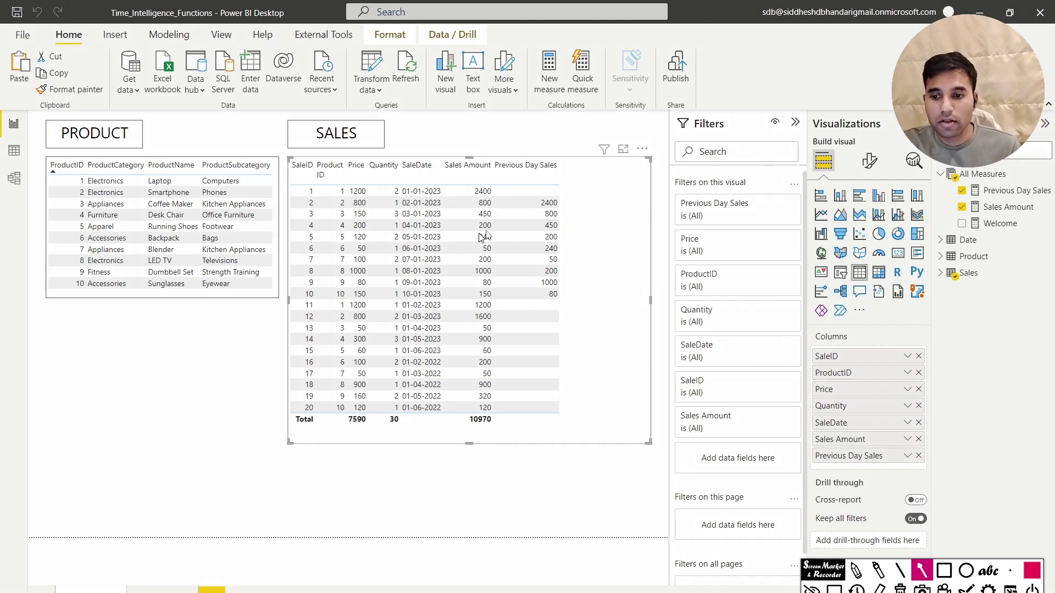
{"action": "left_click_drag", "start_coordinate": [533, 191], "coordinate": [498, 191]}
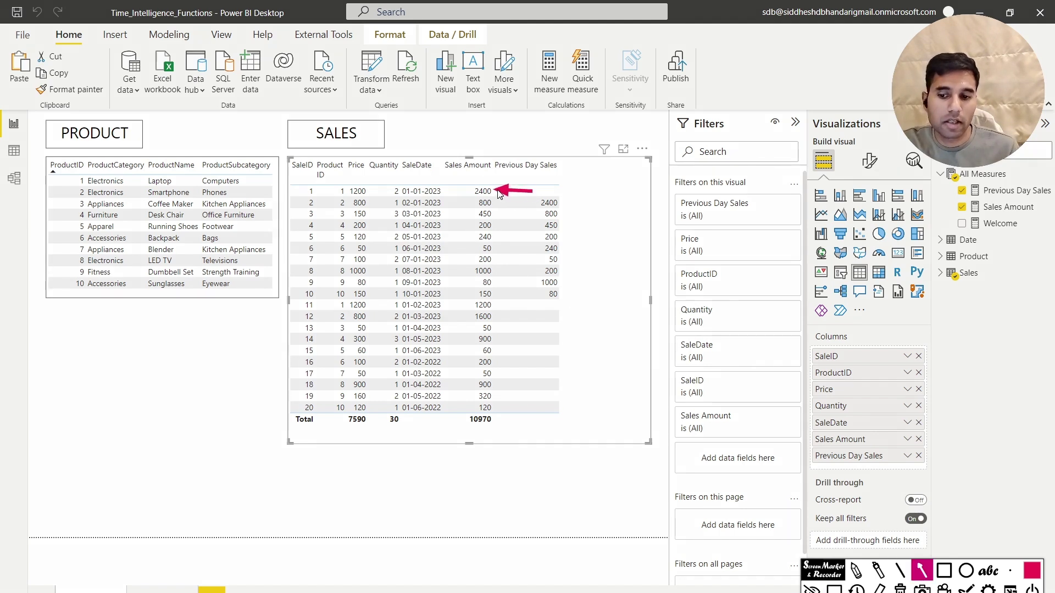
{"action": "left_click_drag", "start_coordinate": [331, 210], "coordinate": [392, 207]}
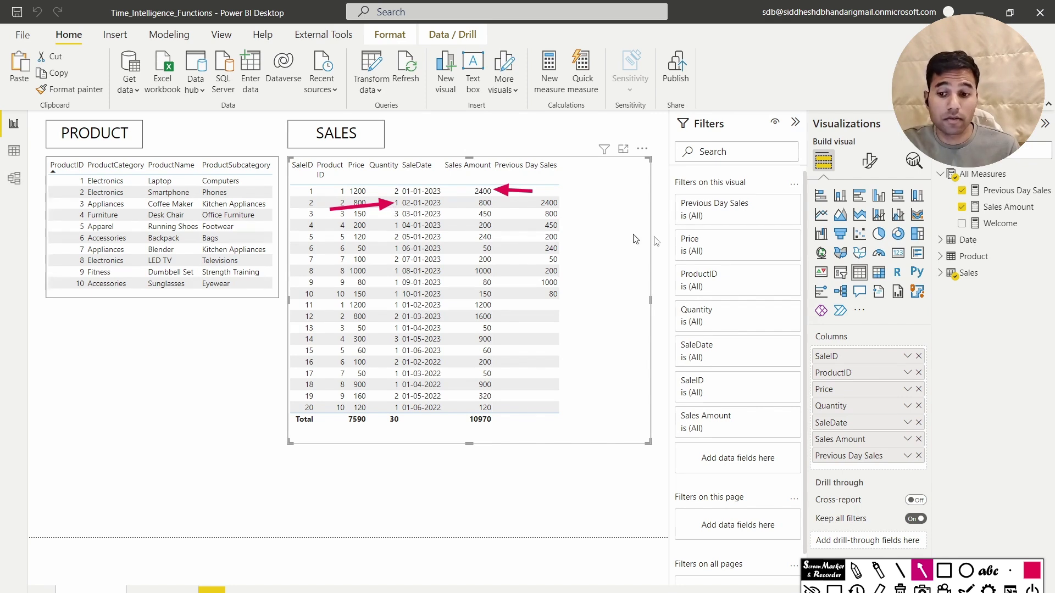
{"action": "left_click_drag", "start_coordinate": [639, 209], "coordinate": [562, 208]}
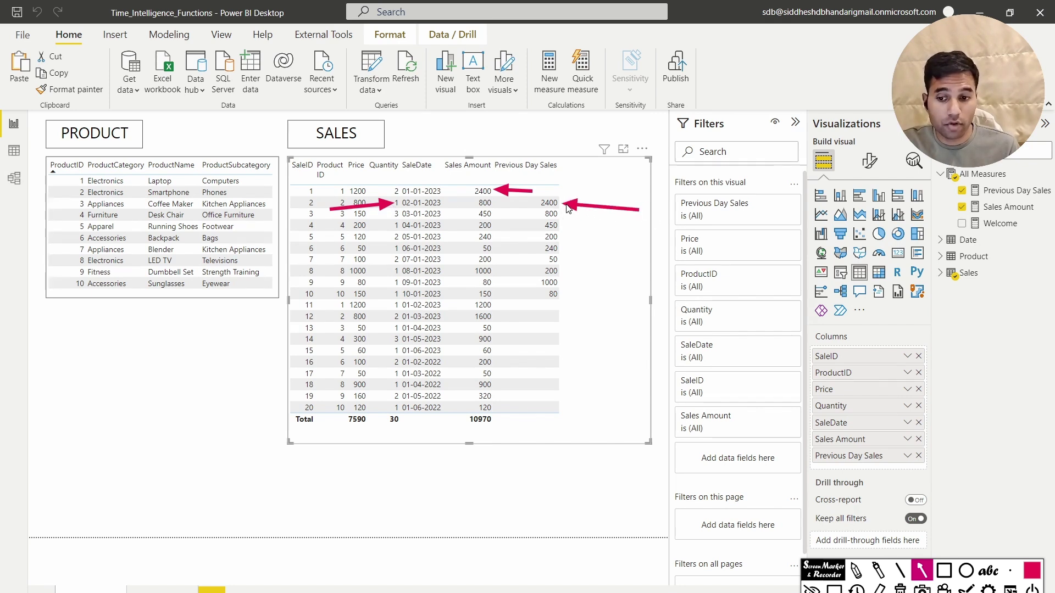
{"action": "left_click_drag", "start_coordinate": [336, 228], "coordinate": [393, 217]}
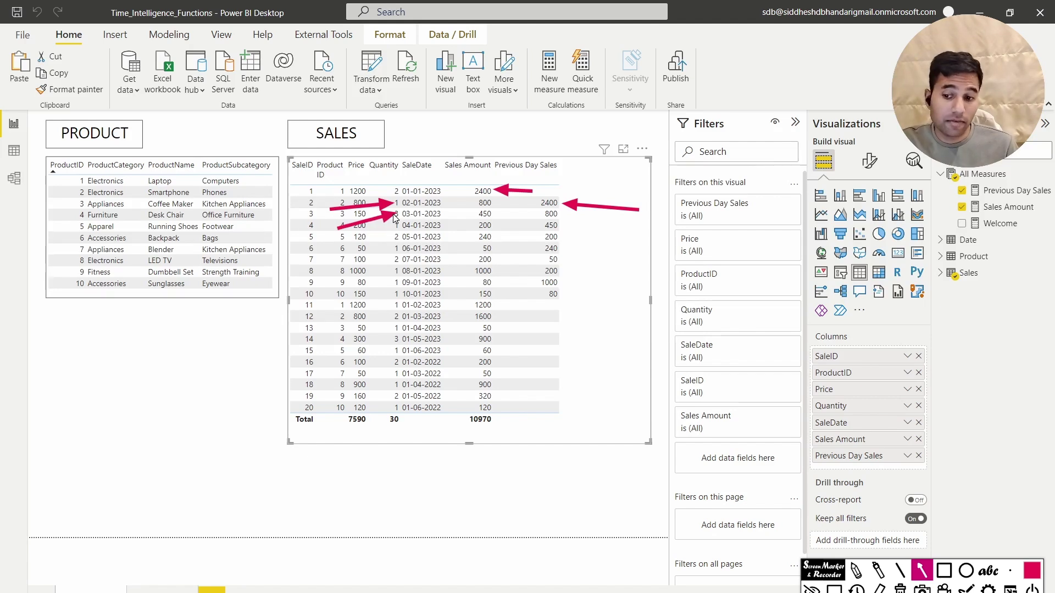
{"action": "left_click_drag", "start_coordinate": [443, 202], "coordinate": [471, 208]}
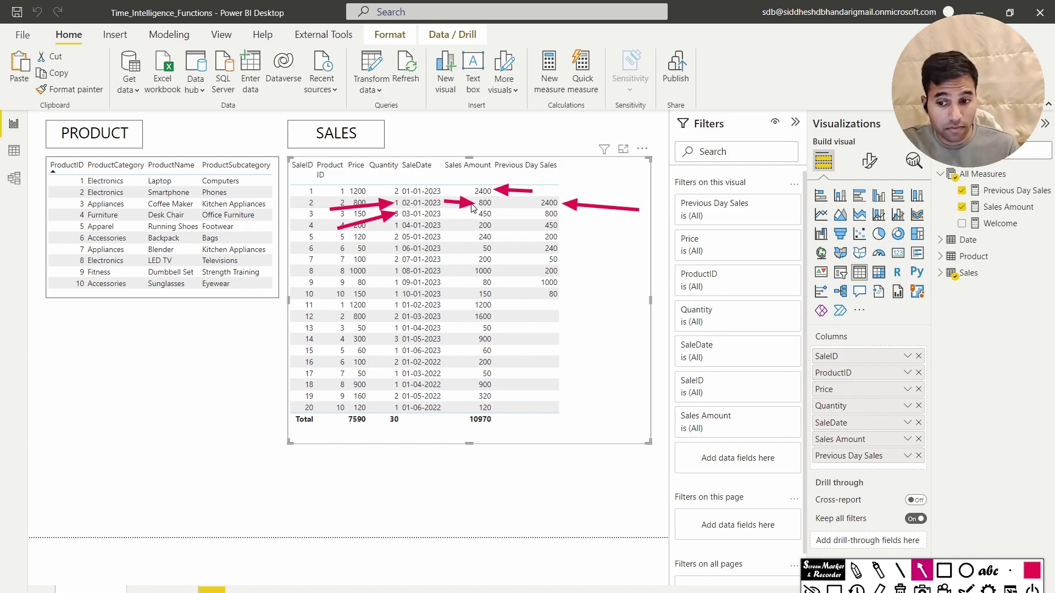
{"action": "left_click_drag", "start_coordinate": [622, 224], "coordinate": [563, 214]}
{"action": "left_click_drag", "start_coordinate": [340, 245], "coordinate": [394, 226]}
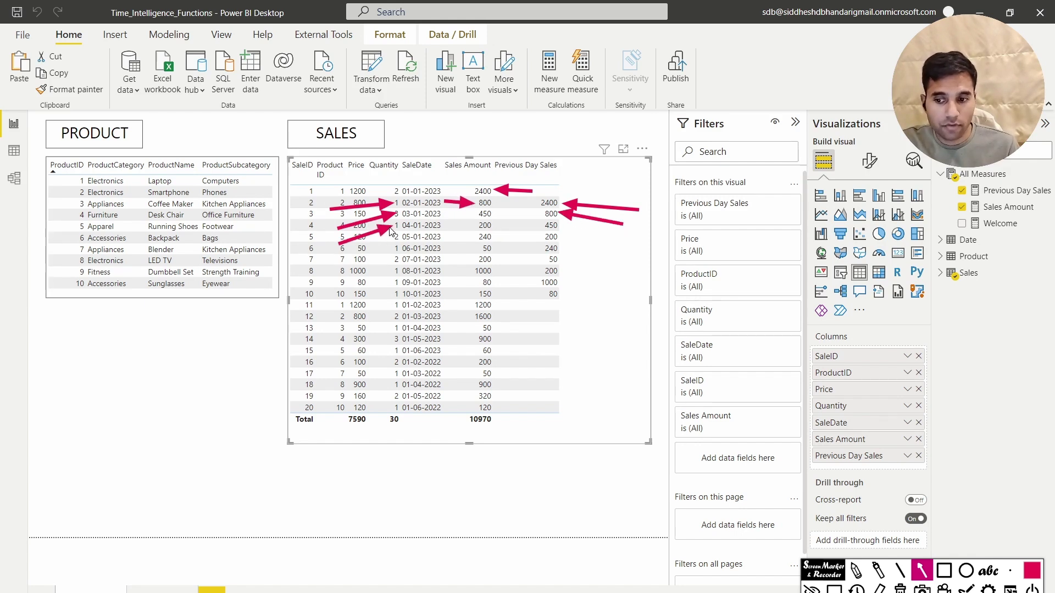
{"action": "left_click_drag", "start_coordinate": [457, 217], "coordinate": [473, 211]}
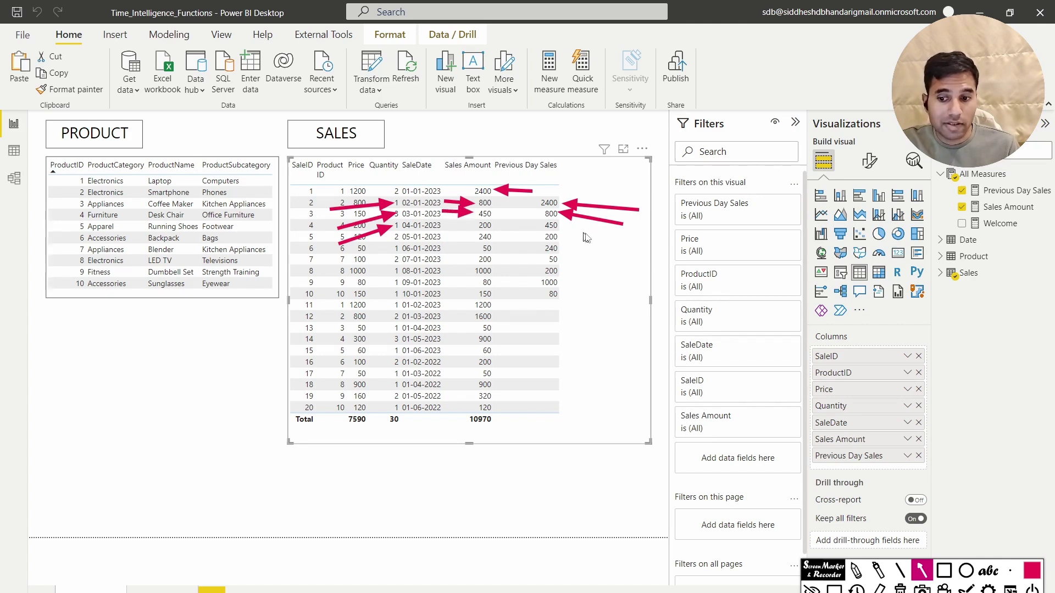
{"action": "left_click_drag", "start_coordinate": [618, 253], "coordinate": [568, 233]}
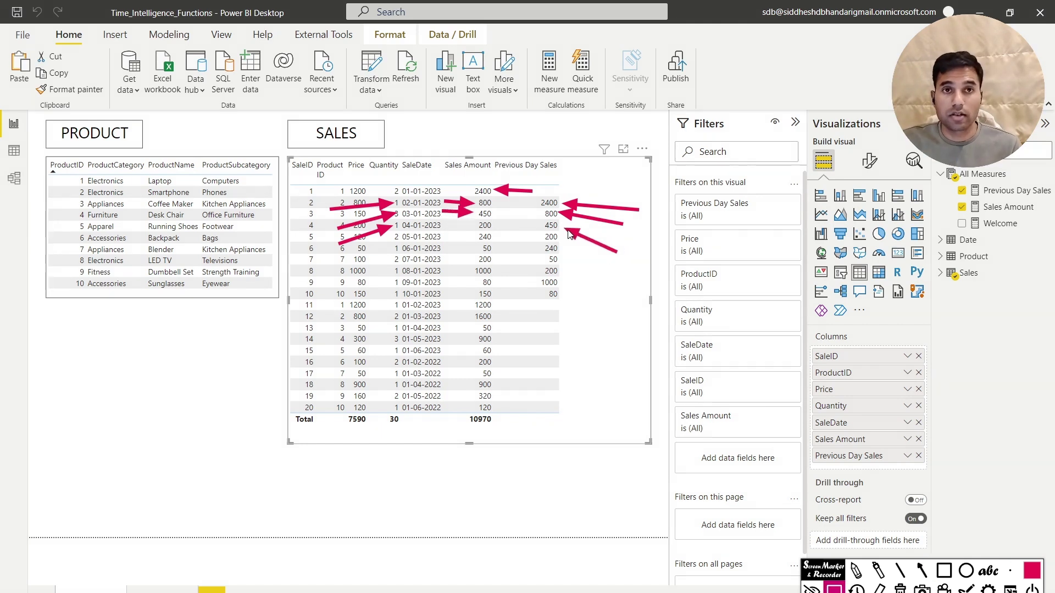
{"action": "key", "text": "Escape"}
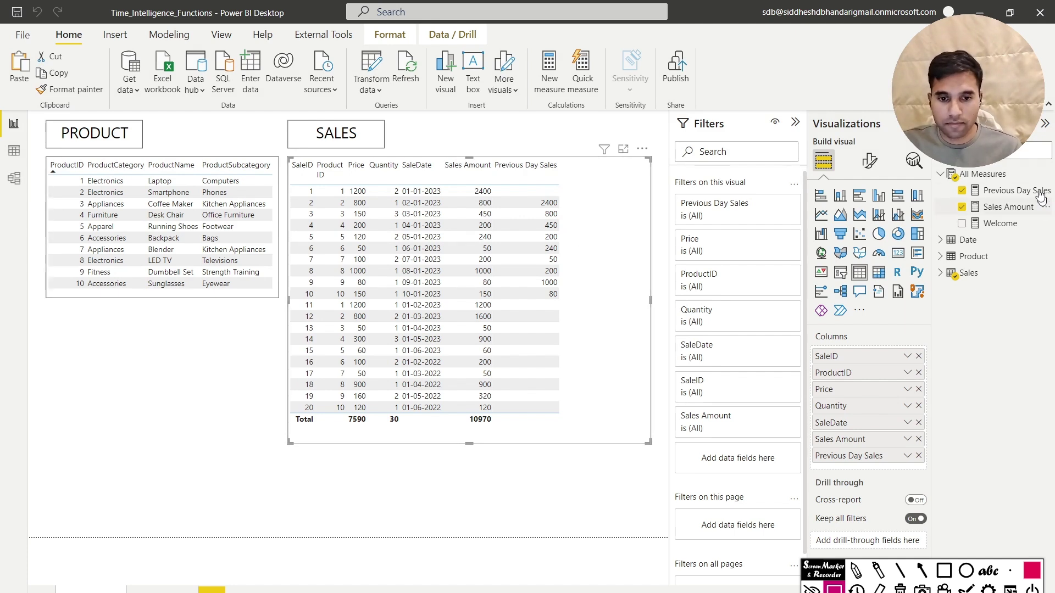
Step: Create a new measure in All Measures named Previous Month Sales and begin its formula with CALCULATE
{"action": "left_click", "coordinate": [1047, 174]}
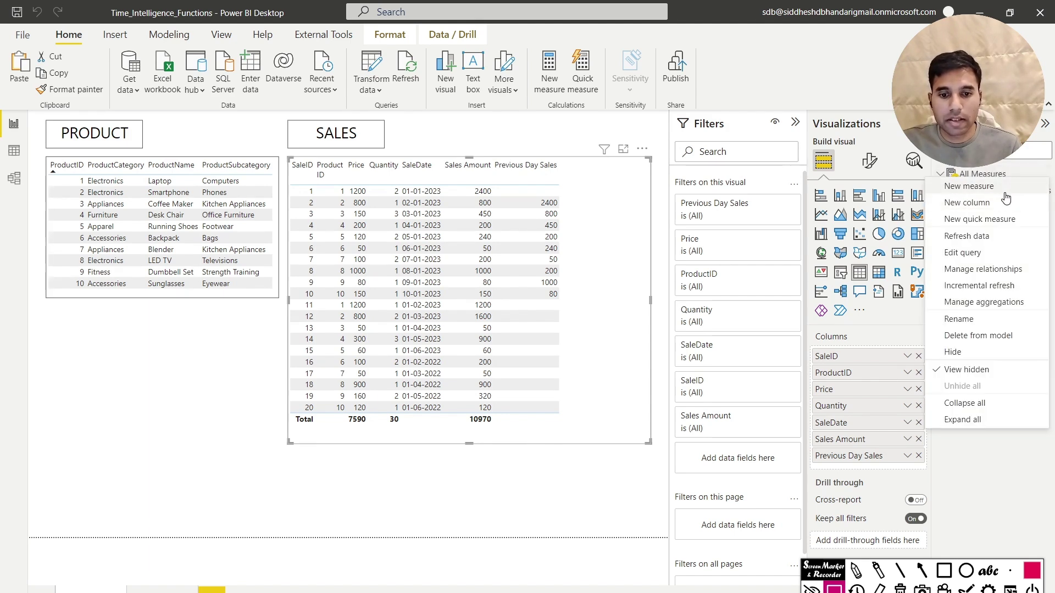
{"action": "key", "text": "Escape"}
{"action": "left_click", "coordinate": [550, 72]}
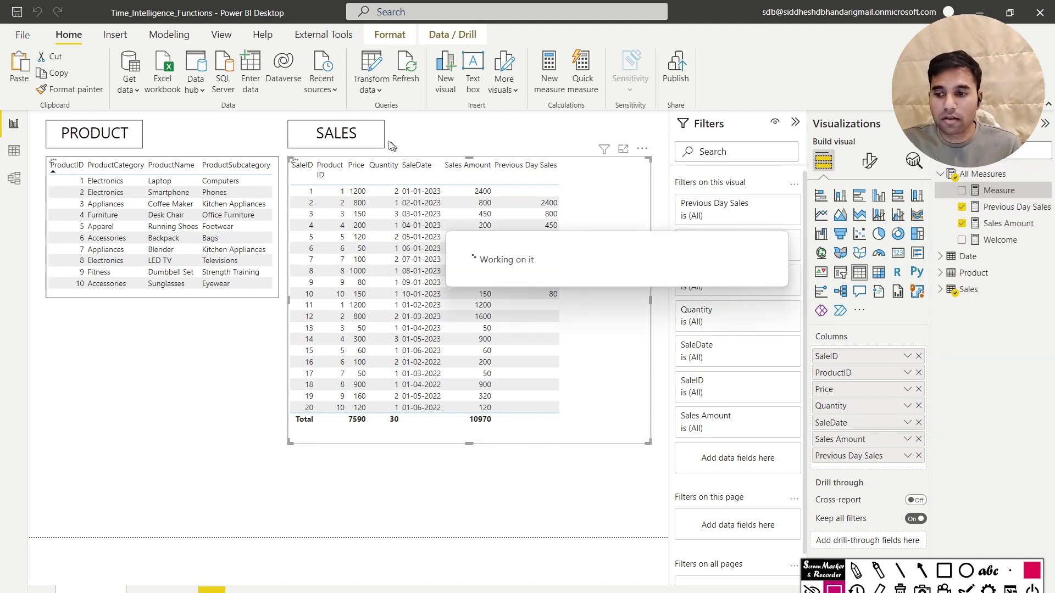
{"action": "type", "text": "Pre"}
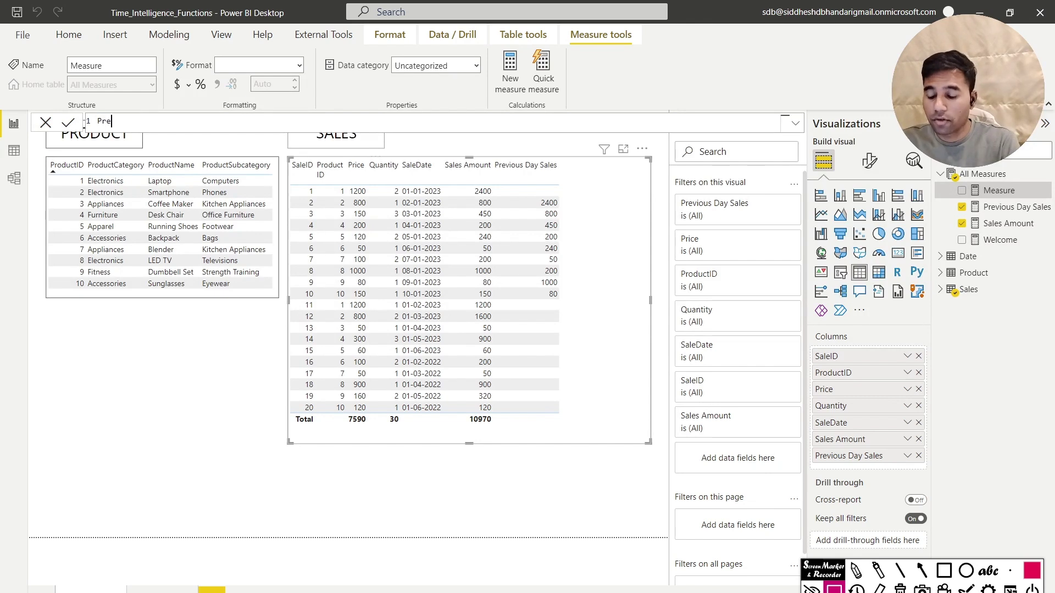
{"action": "type", "text": "vious"}
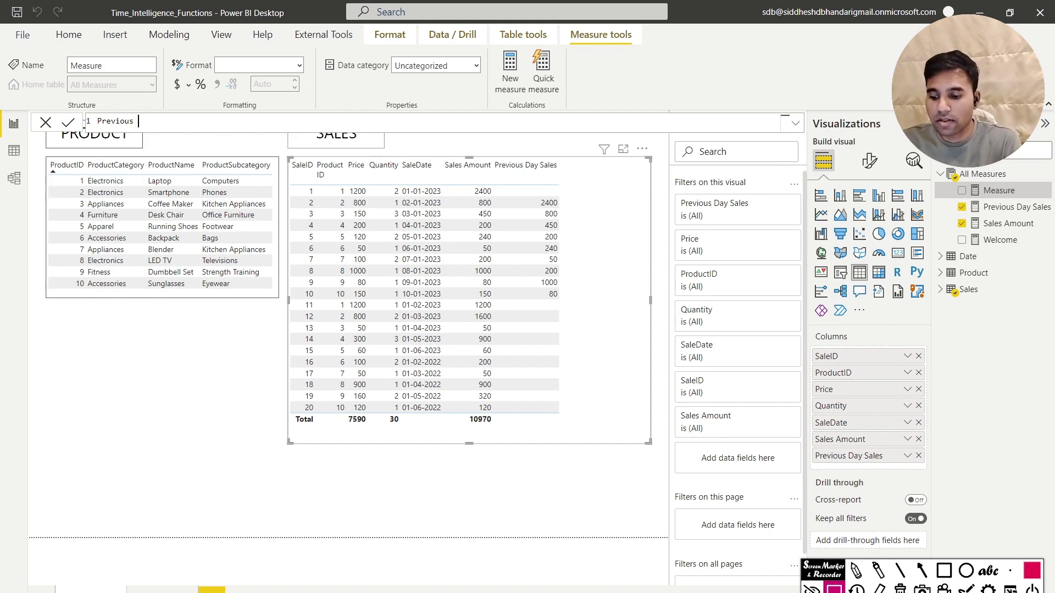
{"action": "type", "text": "Month S"}
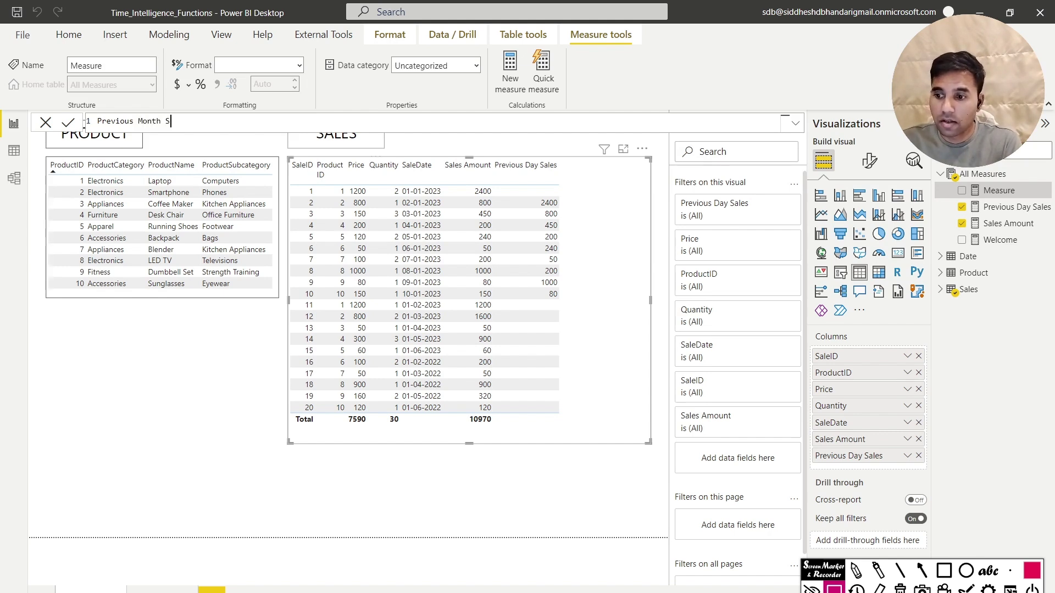
{"action": "type", "text": "ales ="}
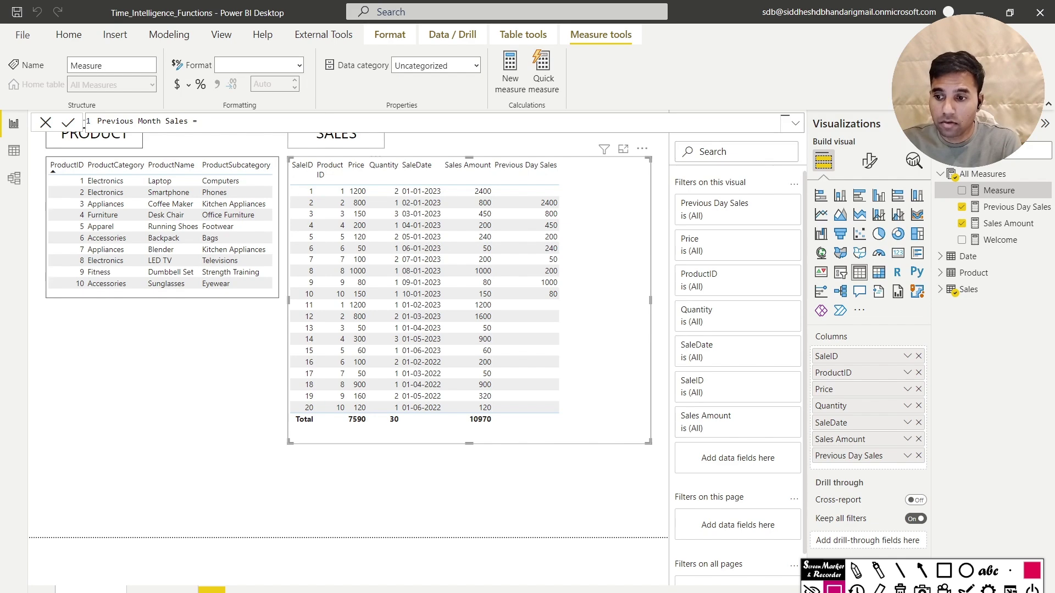
{"action": "type", "text": " CALCULATE("}
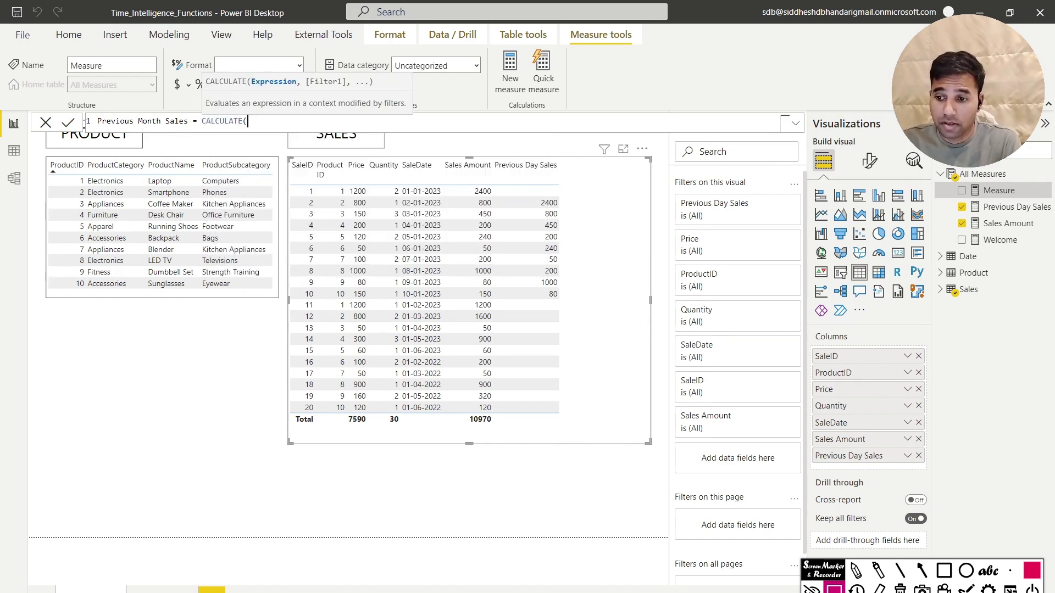
Step: Pass the Sales Amount measure to CALCULATE as its expression and add PREVIOUSMONTH as its filter
{"action": "type", "text": "'All Measures'[Sales Amount], "}
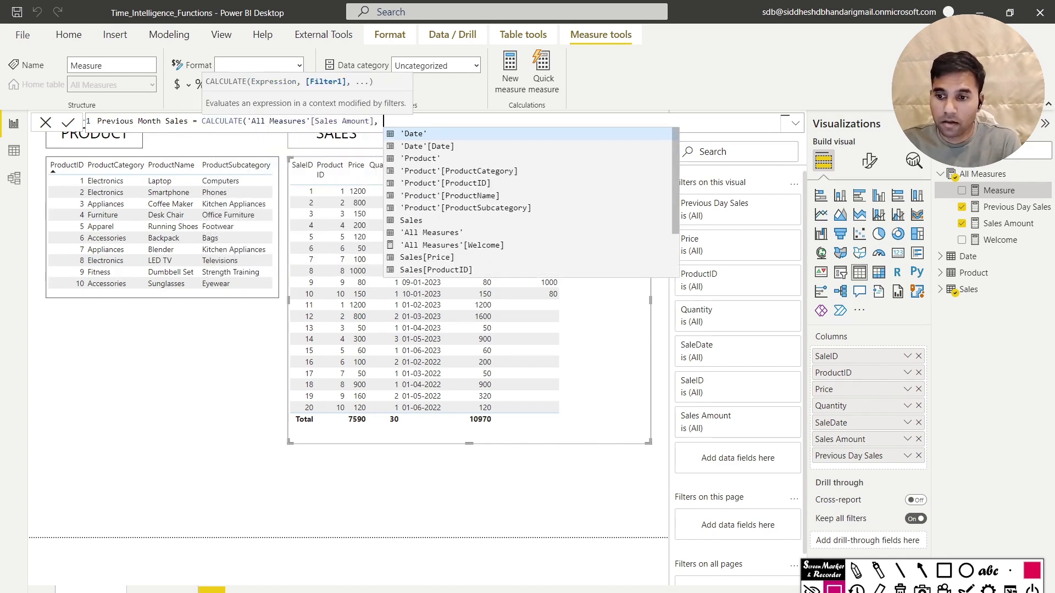
{"action": "type", "text": "Prev"}
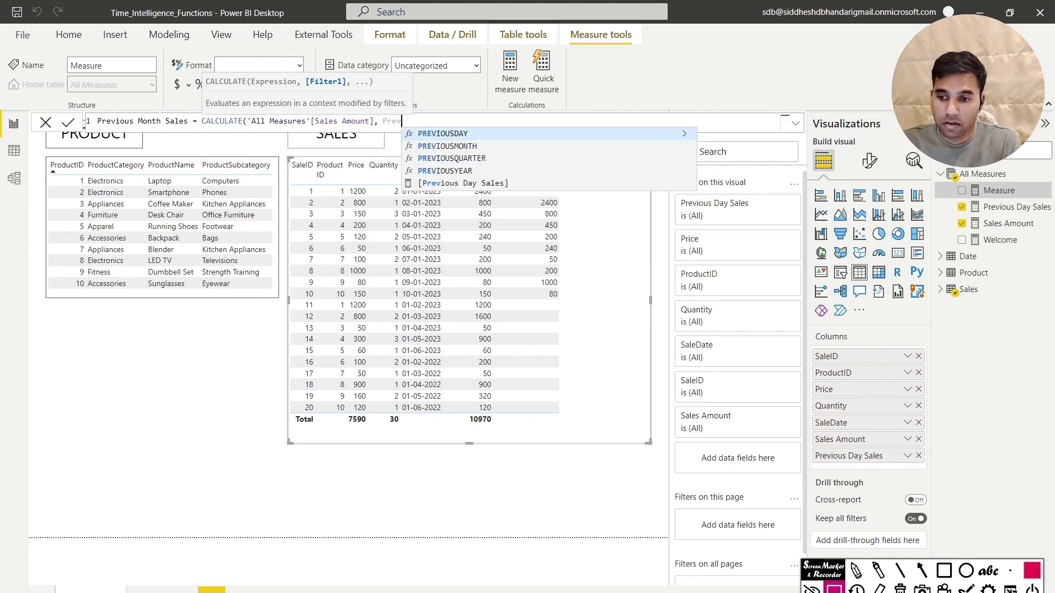
{"action": "key", "text": "Down"}
{"action": "key", "text": "Tab"}
Step: Give PREVIOUSMONTH the Date table's Date column as argument, then close and commit the Previous Month Sales formula
{"action": "type", "text": "S"}
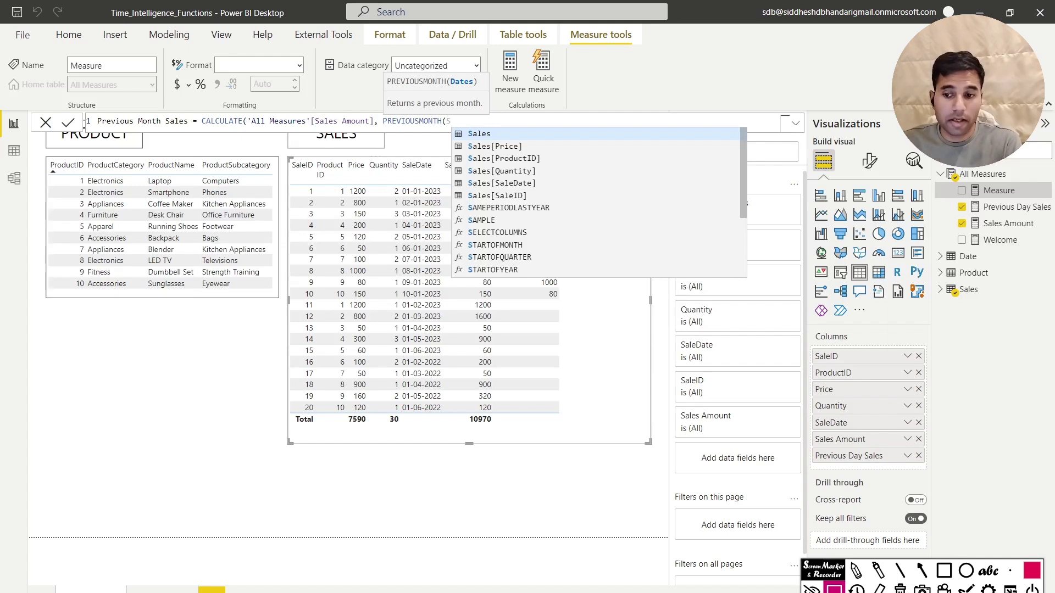
{"action": "key", "text": "BackSpace"}
{"action": "type", "text": "D"}
{"action": "key", "text": "Down"}
{"action": "key", "text": "Down"}
{"action": "key", "text": "Down"}
{"action": "key", "text": "Down"}
{"action": "key", "text": "Down"}
{"action": "key", "text": "Down"}
{"action": "key", "text": "Down"}
{"action": "key", "text": "Down"}
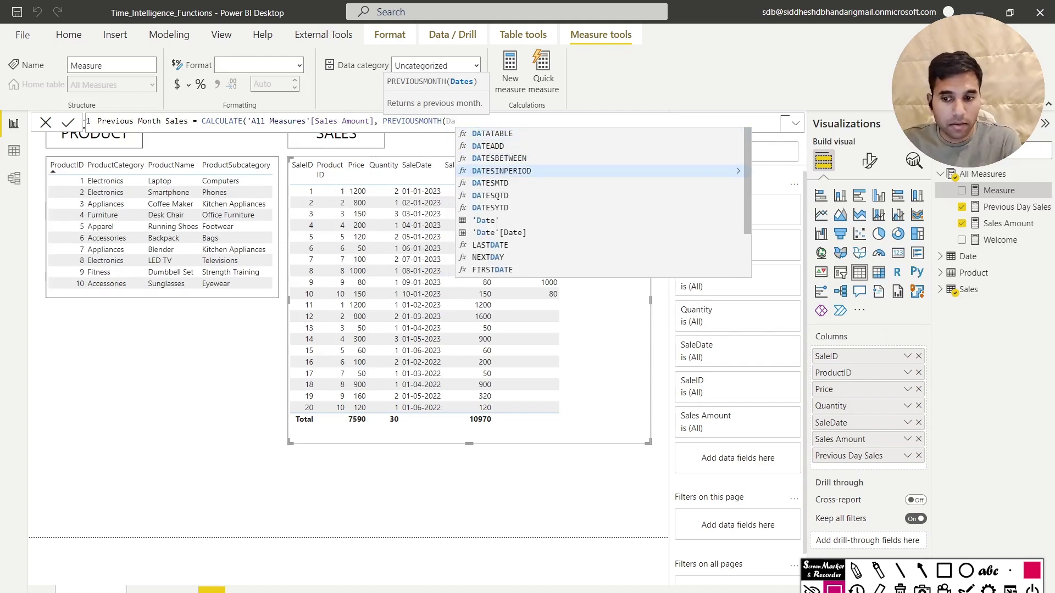
{"action": "key", "text": "Tab"}
{"action": "type", "text": "))"}
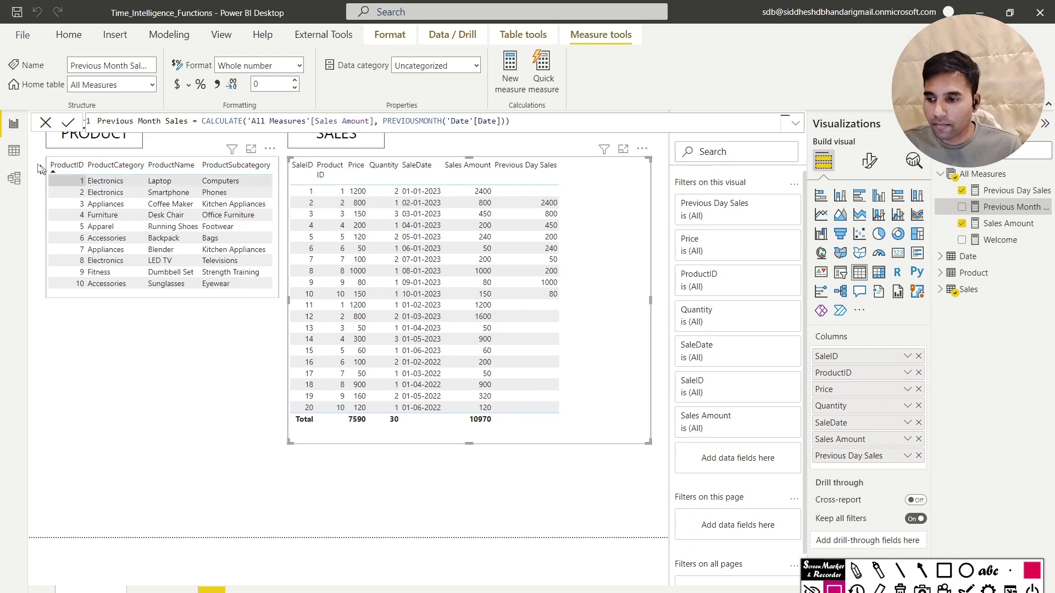
Step: Review the relationship settings between the Date and Sales tables, then display the Previous Month Sales formula back on the report page
{"action": "left_click", "coordinate": [14, 178]}
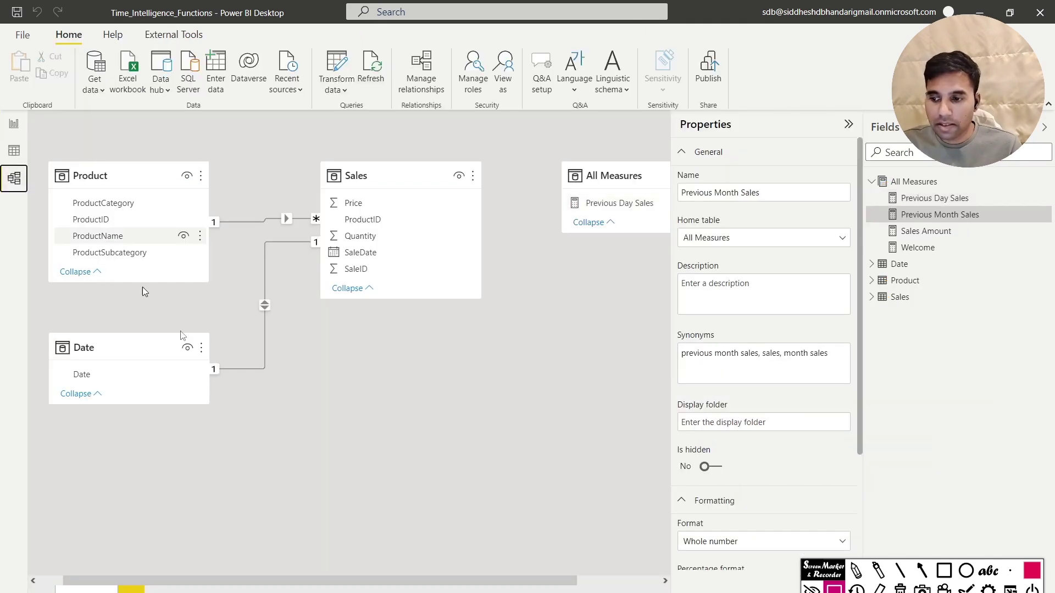
{"action": "right_click", "coordinate": [265, 291]}
{"action": "left_click", "coordinate": [278, 318]}
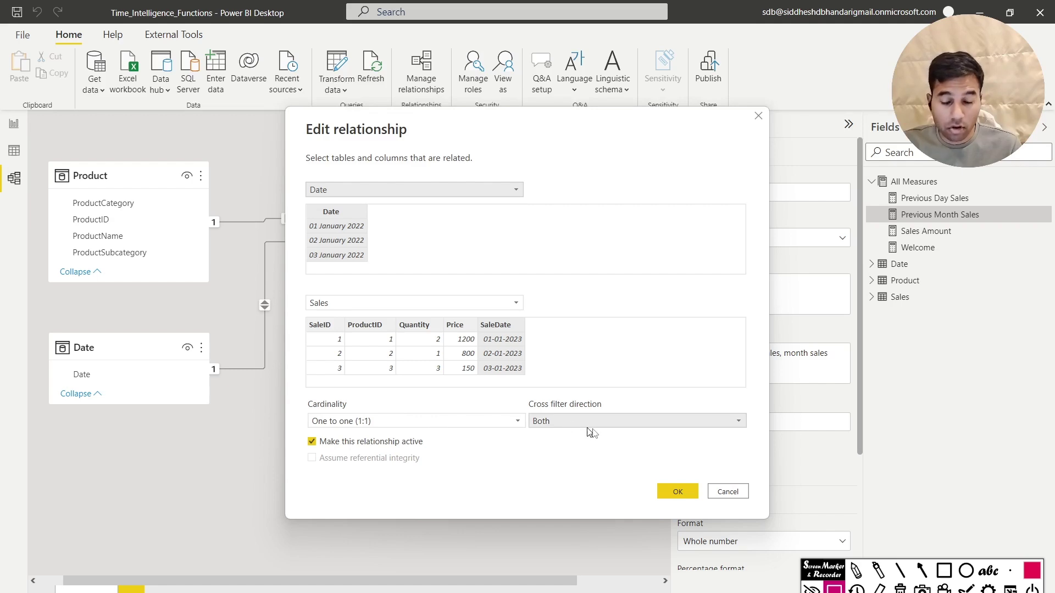
{"action": "left_click", "coordinate": [723, 494]}
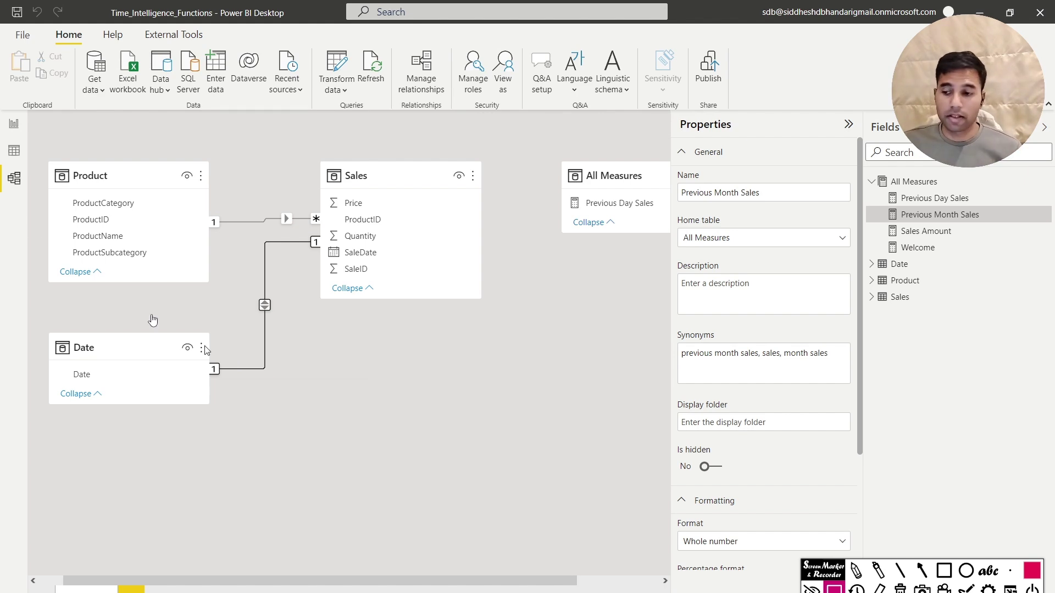
{"action": "left_click", "coordinate": [14, 123]}
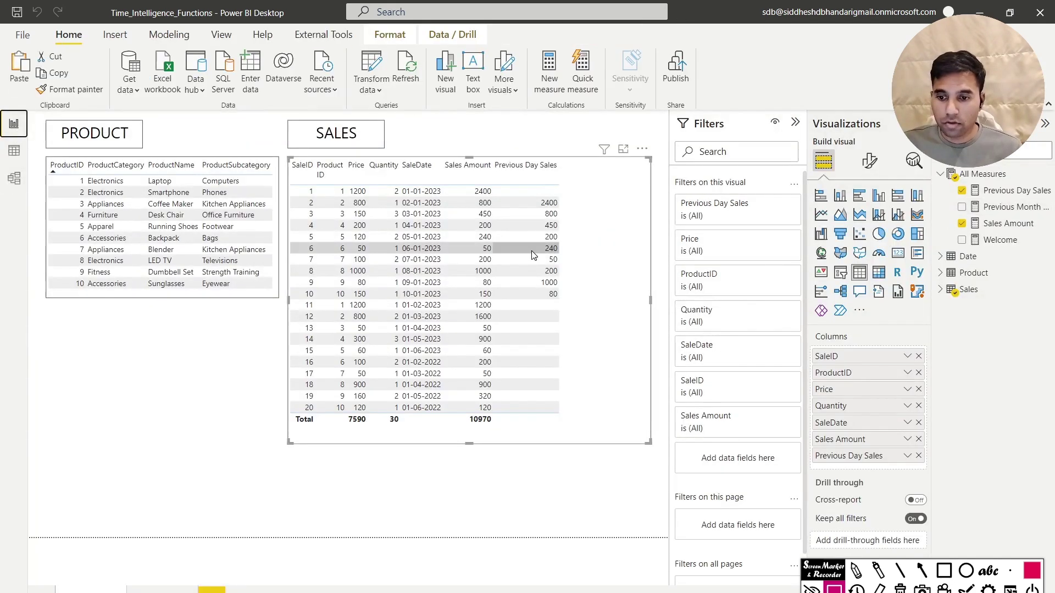
{"action": "left_click", "coordinate": [1010, 207]}
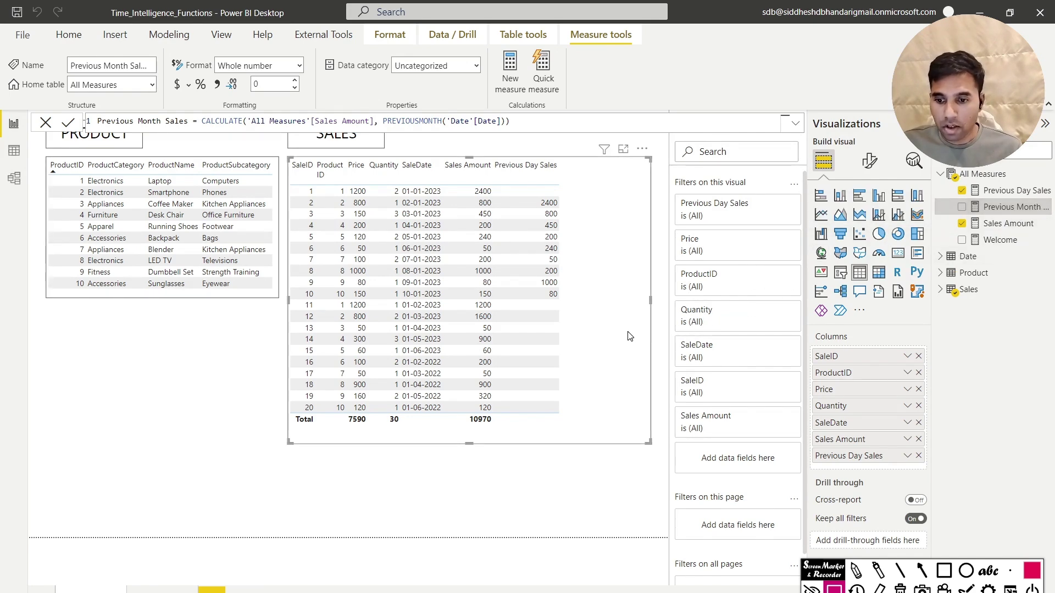
Step: Replace the table on the second report page with a copy of the first page's Sales table
{"action": "left_click", "coordinate": [165, 590]}
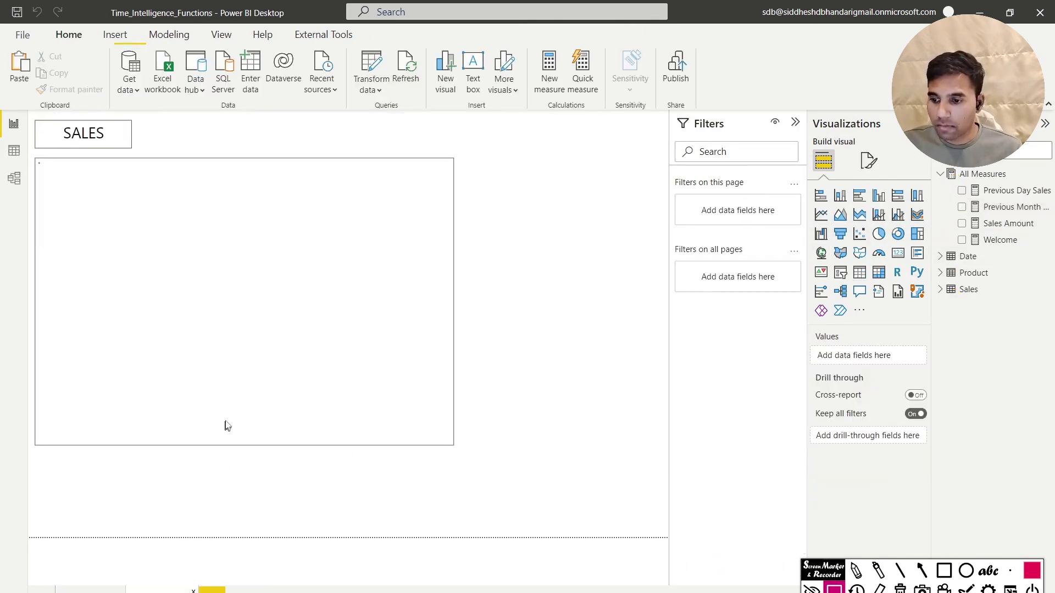
{"action": "left_click", "coordinate": [389, 431]}
{"action": "key", "text": "Delete"}
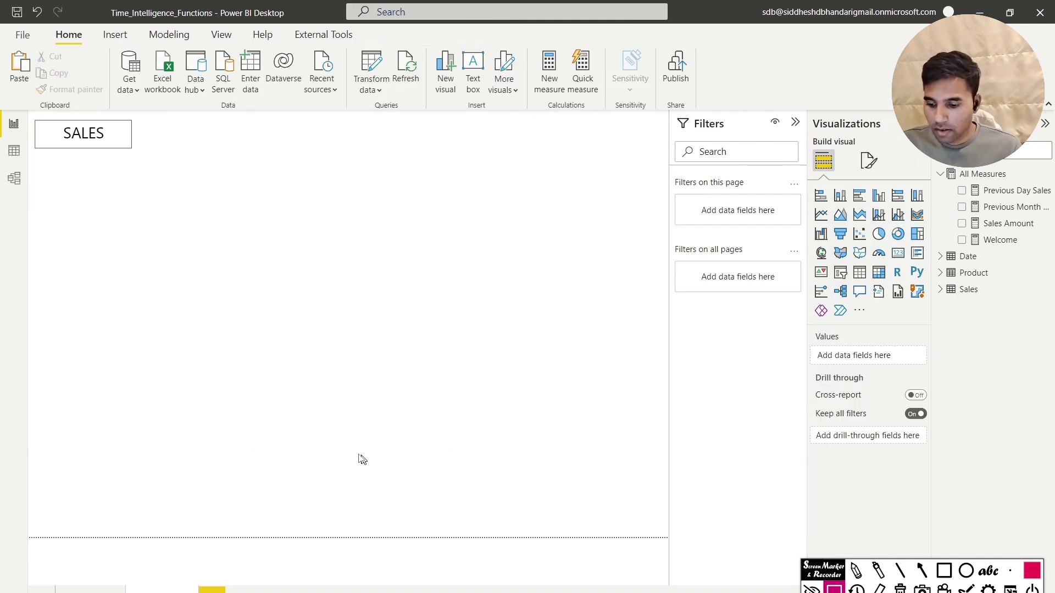
{"action": "key", "text": "ctrl+z"}
Step: Place the Sales table under the SALES heading, widen it slightly and add the Previous Month Sales measure as a column
{"action": "left_click_drag", "start_coordinate": [529, 423], "coordinate": [346, 423]}
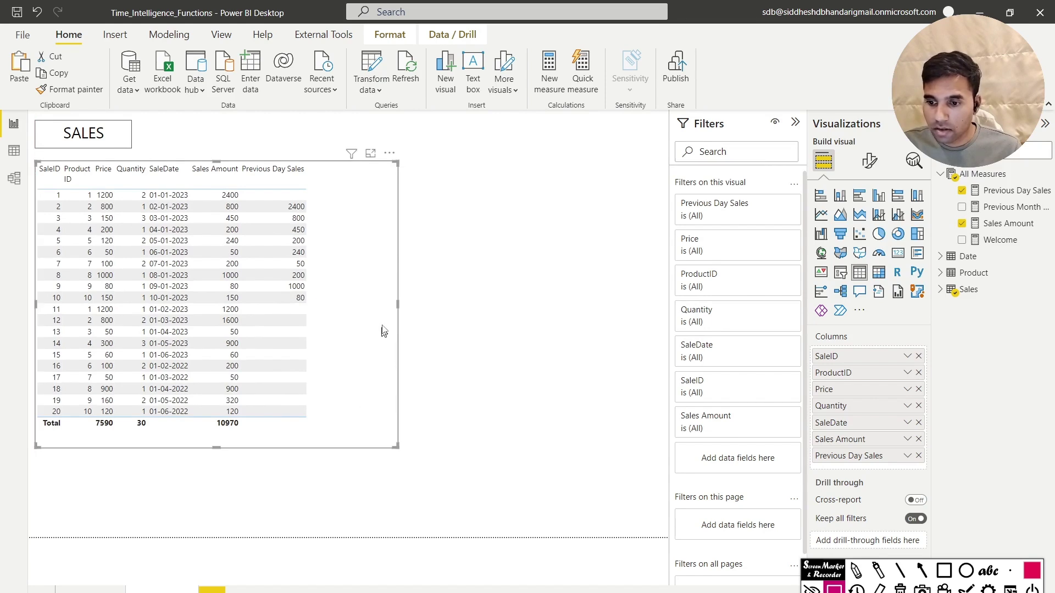
{"action": "left_click_drag", "start_coordinate": [398, 304], "coordinate": [423, 309]}
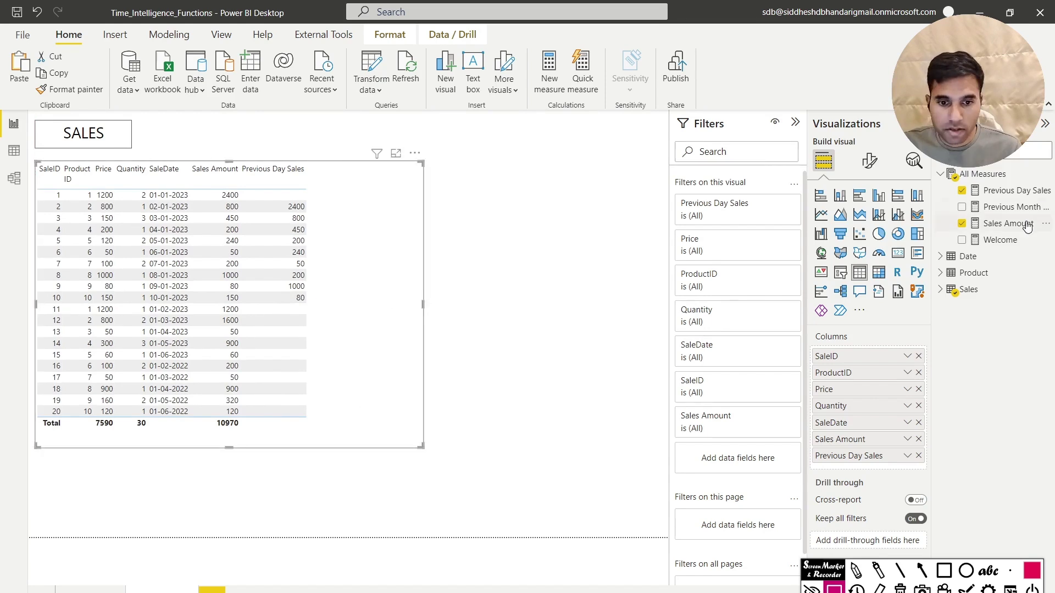
{"action": "left_click_drag", "start_coordinate": [1010, 206], "coordinate": [385, 203]}
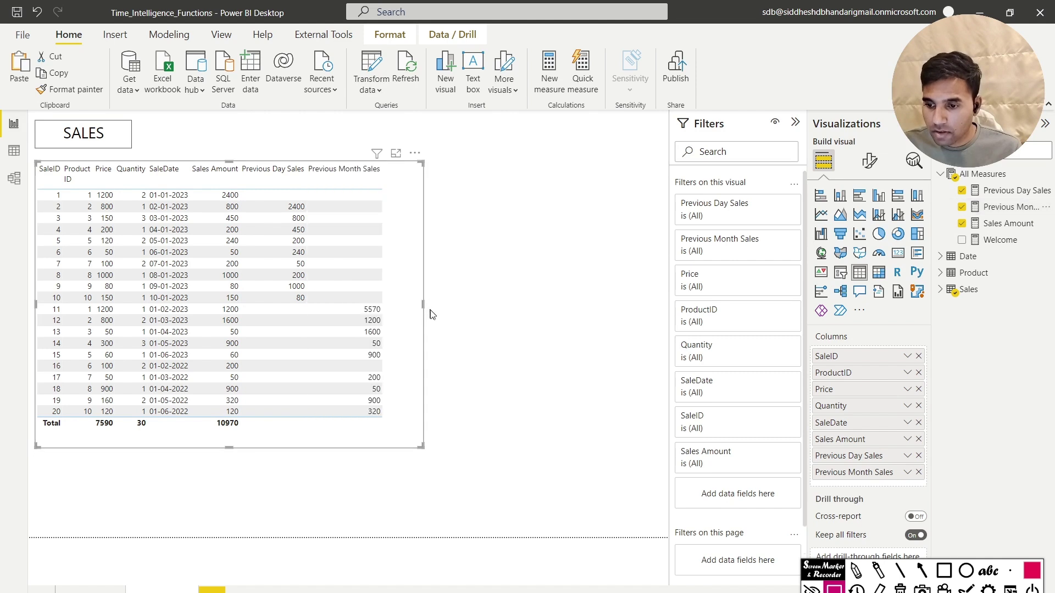
Step: Mark the Previous Month Sales value for 01-02-2023 with an arrow and the January 2023 Sales Amount values with a rectangle
{"action": "left_click", "coordinate": [921, 571]}
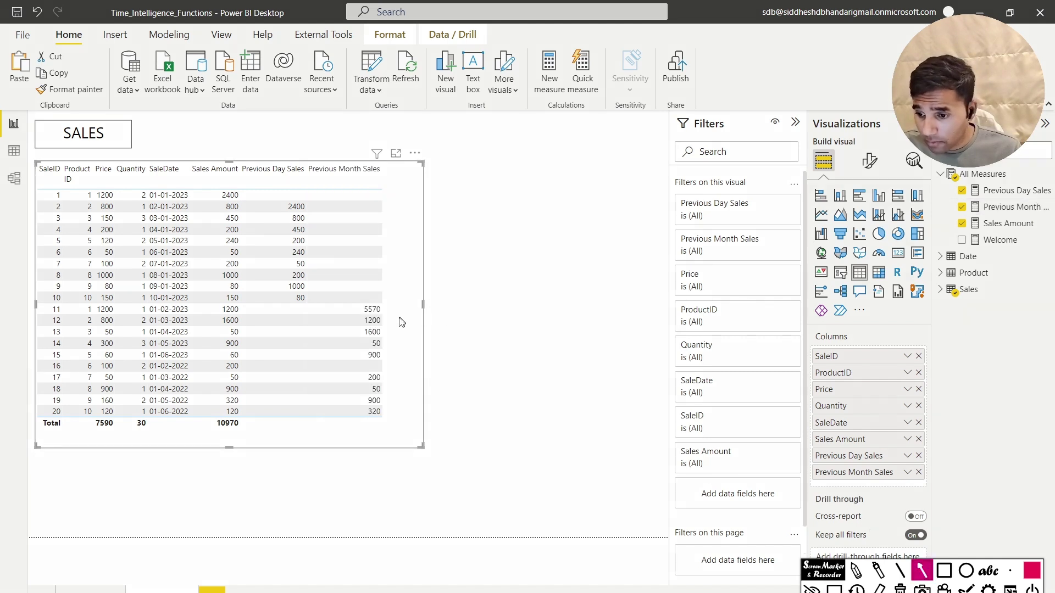
{"action": "left_click_drag", "start_coordinate": [486, 309], "coordinate": [383, 310]}
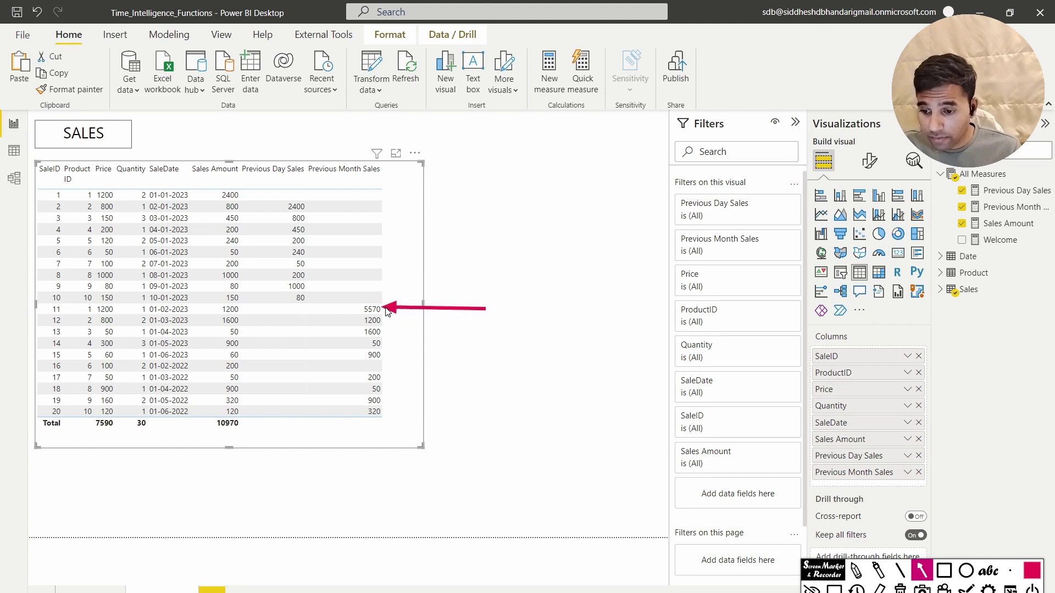
{"action": "left_click", "coordinate": [944, 571]}
{"action": "mouse_move", "coordinate": [199, 182]}
{"action": "left_mouse_down"}
{"action": "mouse_move", "coordinate": [219, 280]}
{"action": "mouse_move", "coordinate": [252, 311]}
{"action": "left_mouse_up"}
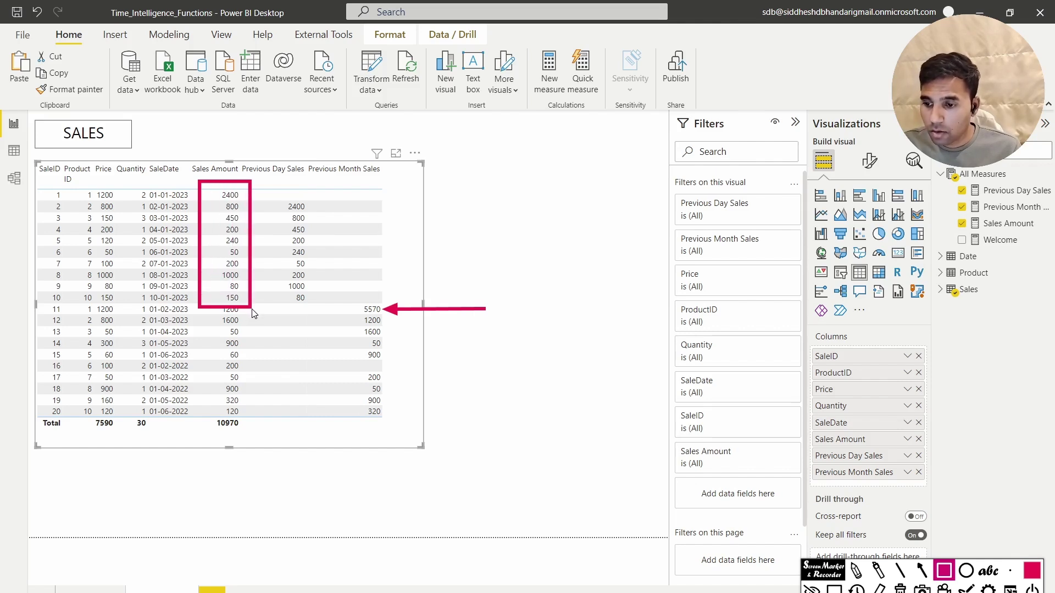
Step: View the Sales table's rows in the data view and return to the report page
{"action": "left_click", "coordinate": [13, 151]}
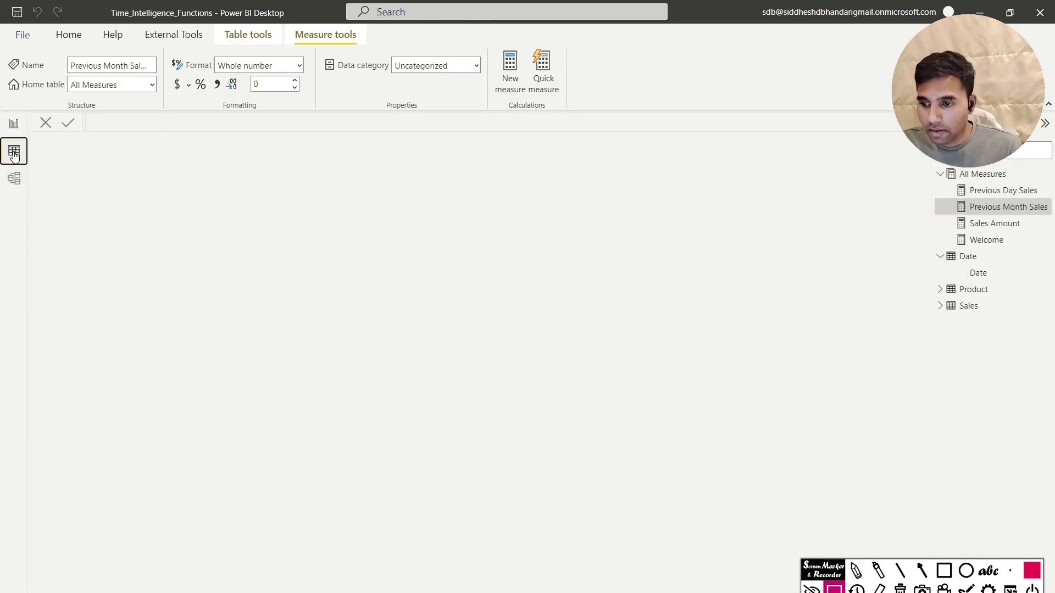
{"action": "left_click", "coordinate": [981, 306]}
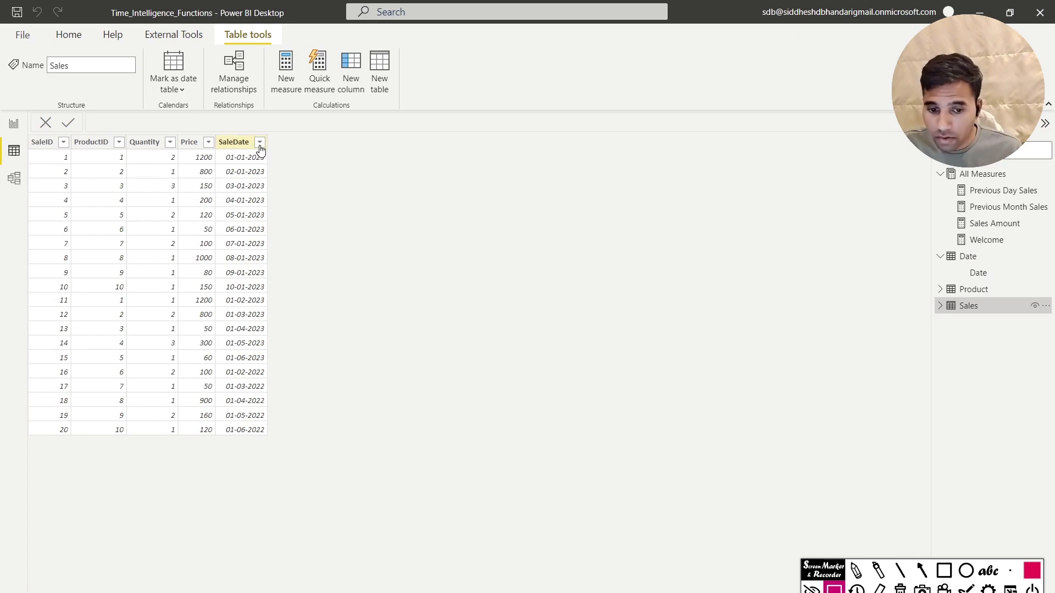
{"action": "left_click", "coordinate": [13, 123]}
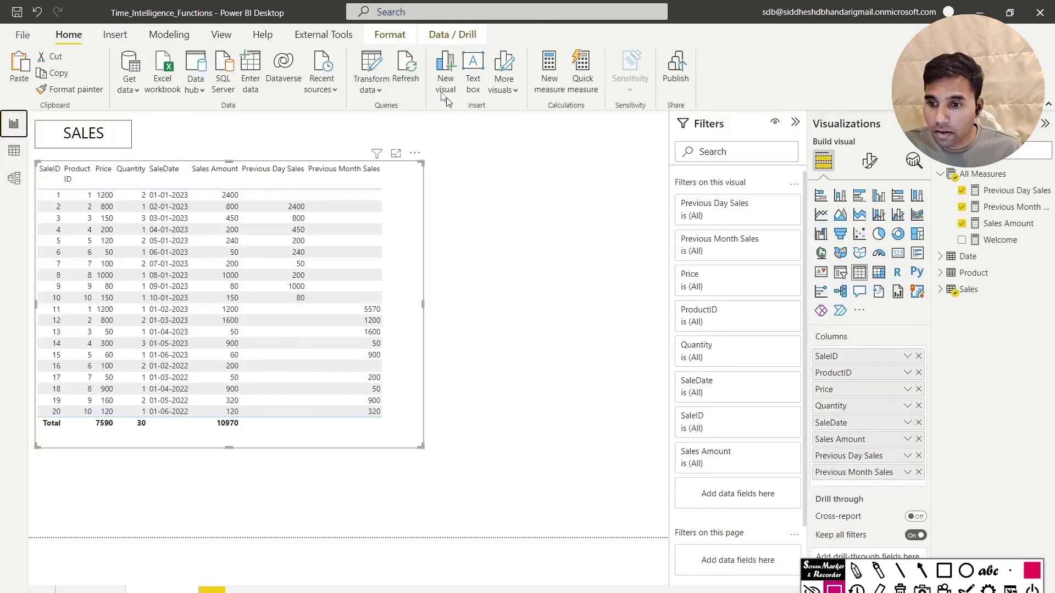
Step: Open the Sales query in Power Query Editor and deselect every date in the SaleDate column's filter
{"action": "left_click", "coordinate": [377, 61]}
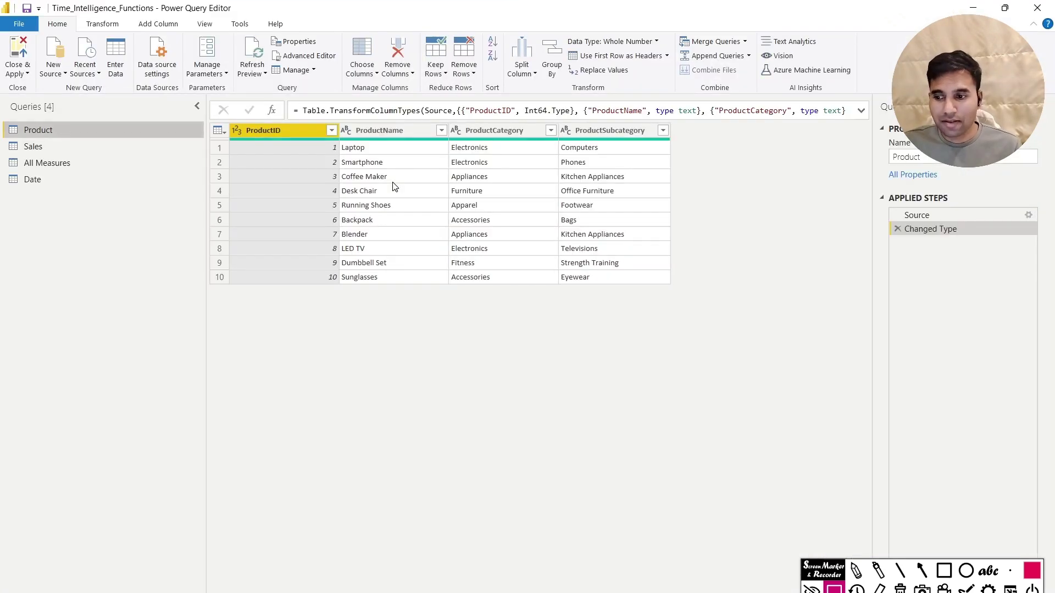
{"action": "left_click", "coordinate": [41, 150]}
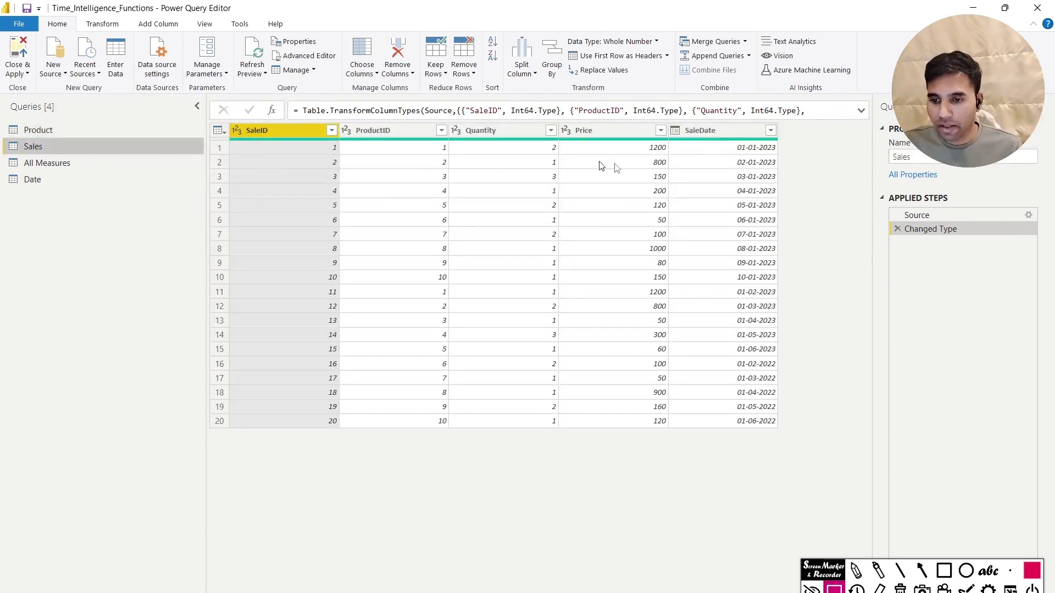
{"action": "left_click", "coordinate": [660, 132]}
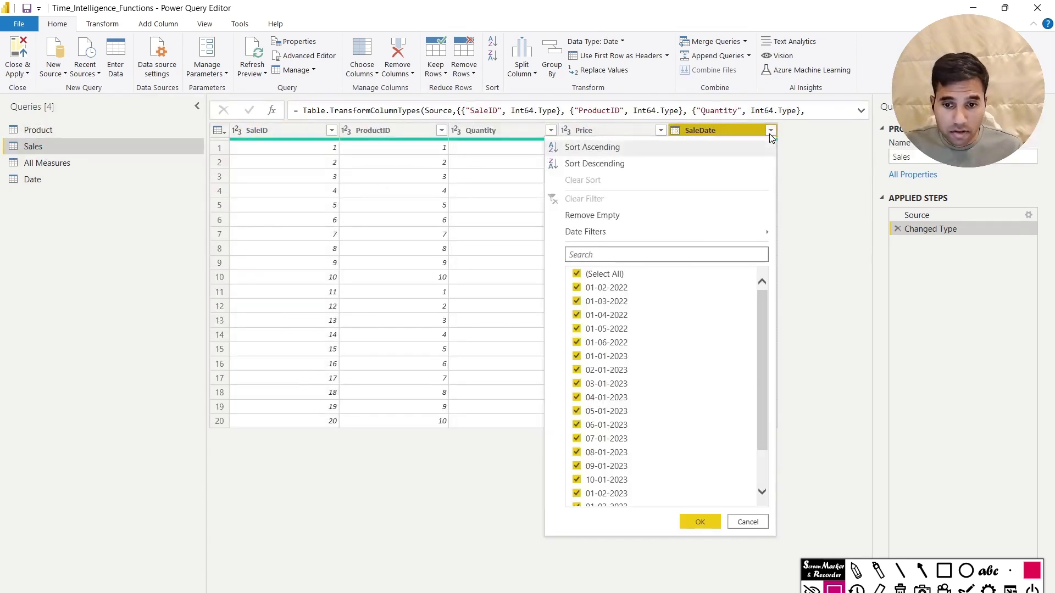
{"action": "left_click", "coordinate": [593, 275]}
{"action": "left_click", "coordinate": [593, 275]}
{"action": "left_click", "coordinate": [593, 275]}
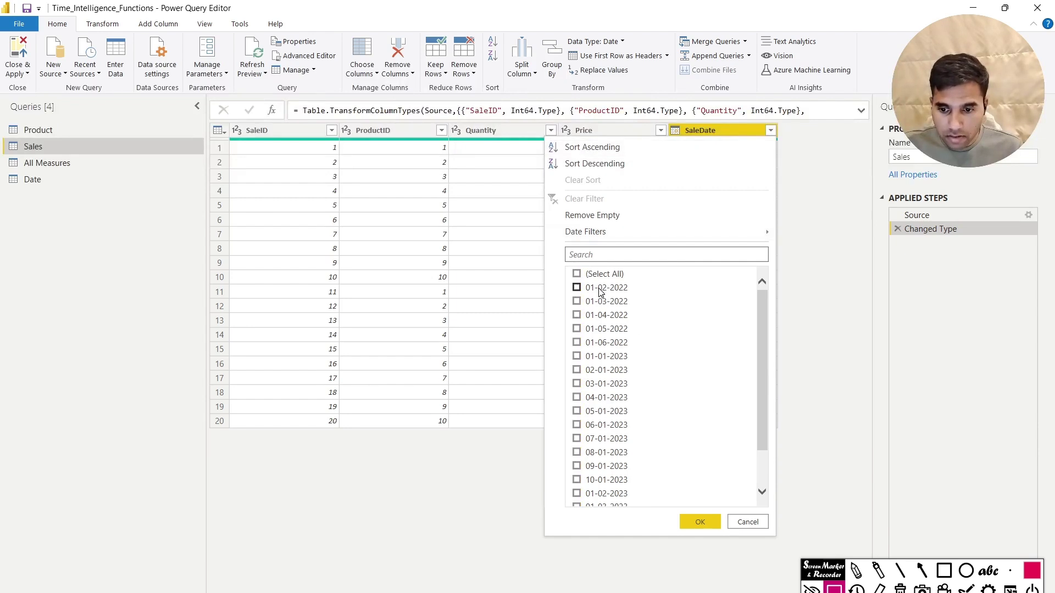
{"action": "left_click", "coordinate": [598, 288]}
{"action": "left_click", "coordinate": [603, 301]}
{"action": "left_click", "coordinate": [608, 316]}
{"action": "left_click", "coordinate": [608, 330]}
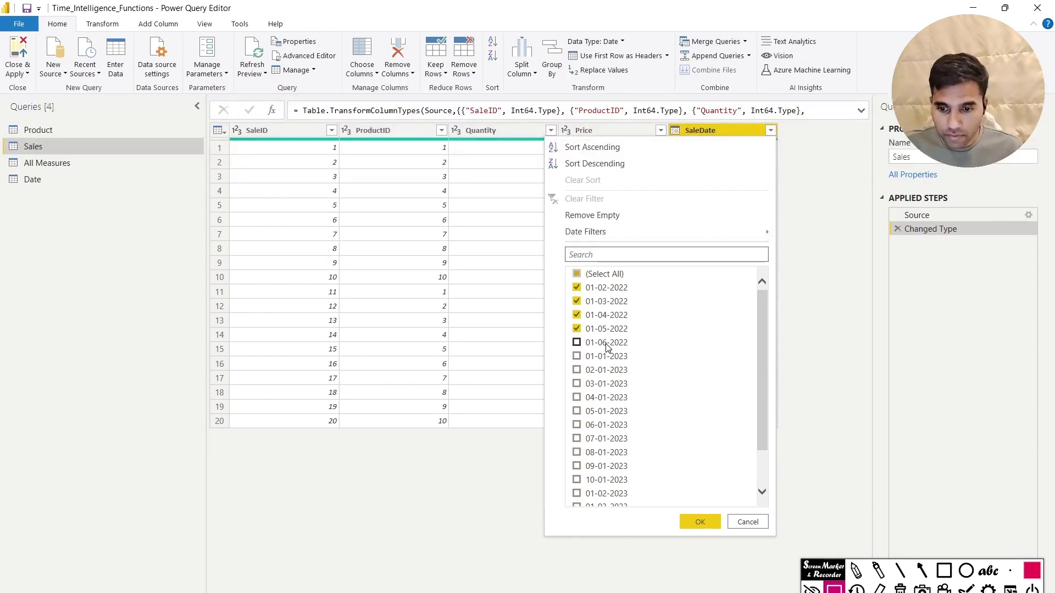
{"action": "left_click", "coordinate": [607, 344]}
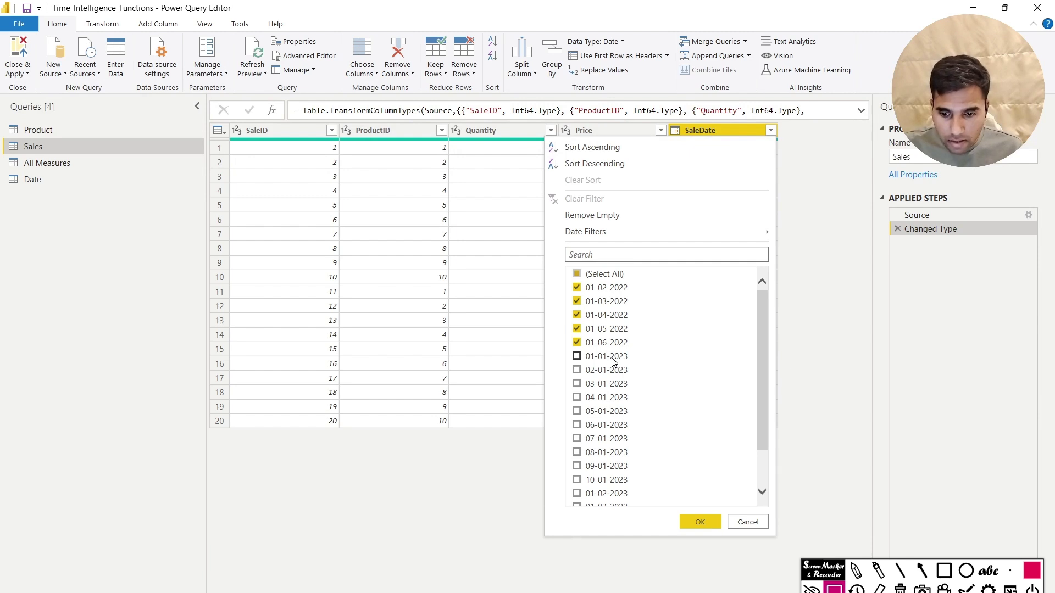
{"action": "left_click", "coordinate": [594, 288]}
{"action": "left_click", "coordinate": [596, 303]}
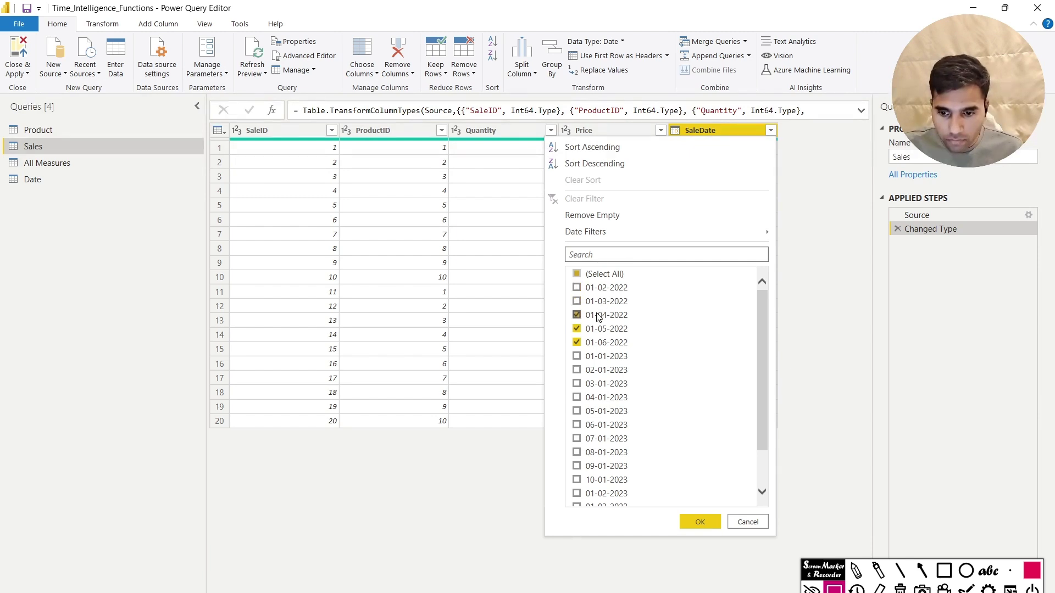
{"action": "left_click", "coordinate": [598, 316]}
{"action": "left_click", "coordinate": [601, 329]}
{"action": "left_click", "coordinate": [604, 343]}
Step: Filter SaleDate to the dates 01-01-2023 through 10-01-2023 and apply the query changes to the report
{"action": "left_click", "coordinate": [611, 357]}
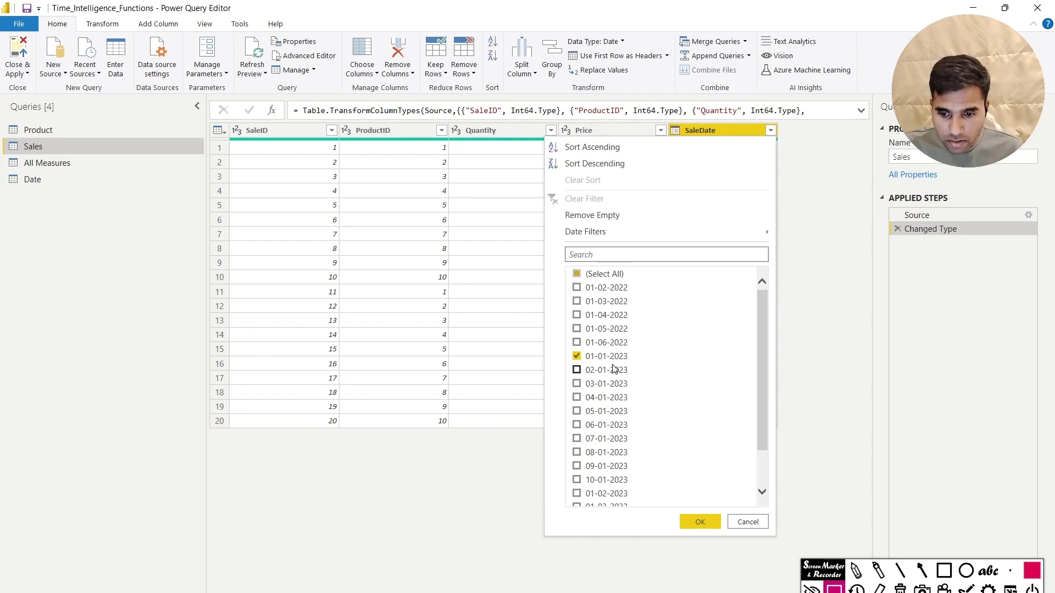
{"action": "left_click", "coordinate": [614, 370]}
{"action": "left_click", "coordinate": [618, 384]}
{"action": "left_click", "coordinate": [618, 398]}
{"action": "left_click", "coordinate": [619, 411]}
{"action": "left_click", "coordinate": [618, 425]}
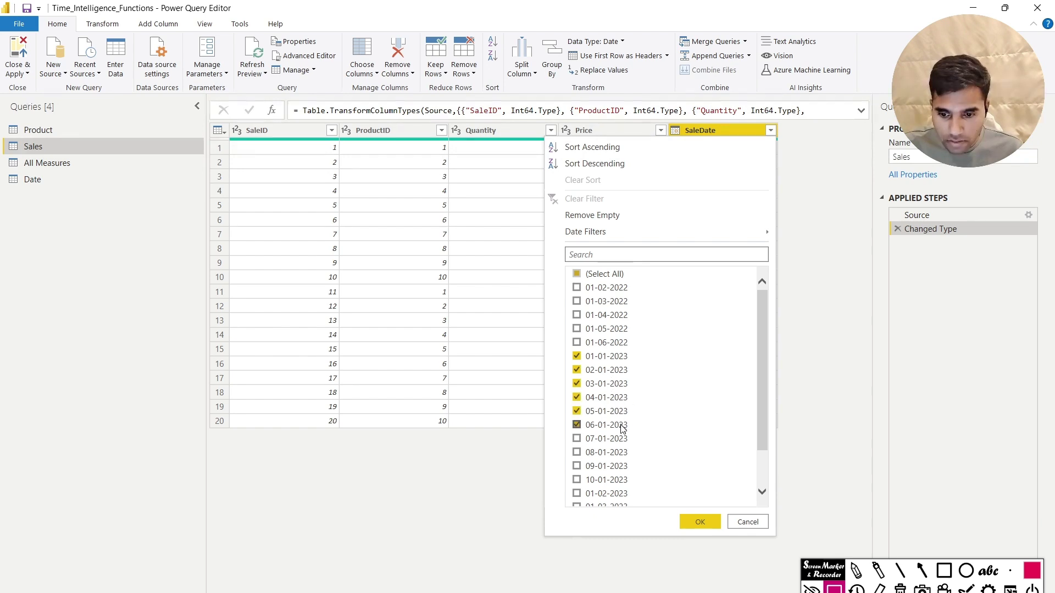
{"action": "left_click", "coordinate": [619, 439]}
{"action": "left_click", "coordinate": [619, 452]}
{"action": "left_click", "coordinate": [612, 466]}
{"action": "left_click", "coordinate": [615, 480]}
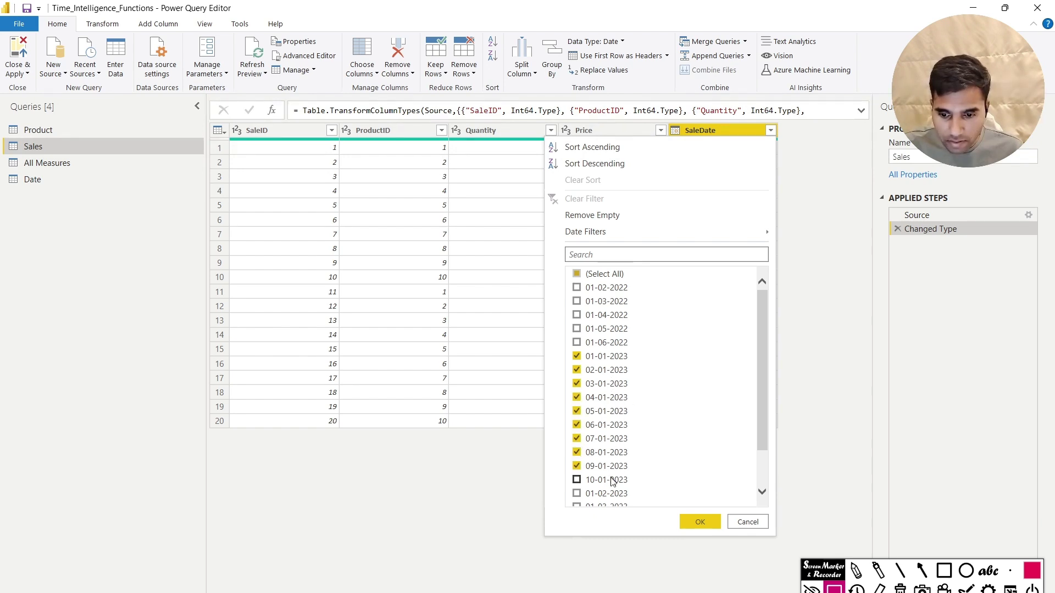
{"action": "left_click", "coordinate": [700, 522]}
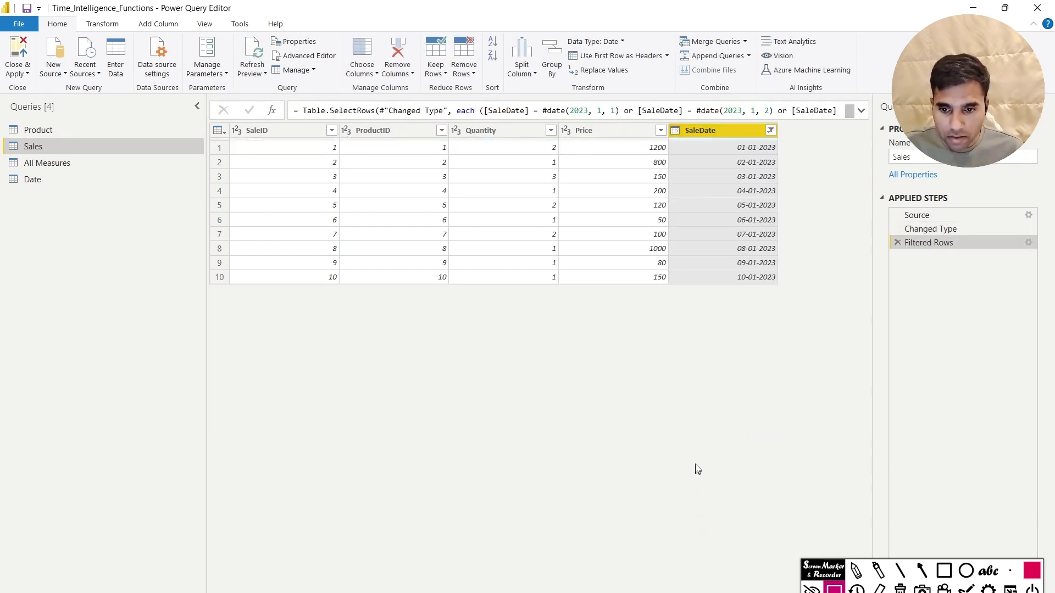
{"action": "left_click", "coordinate": [13, 55]}
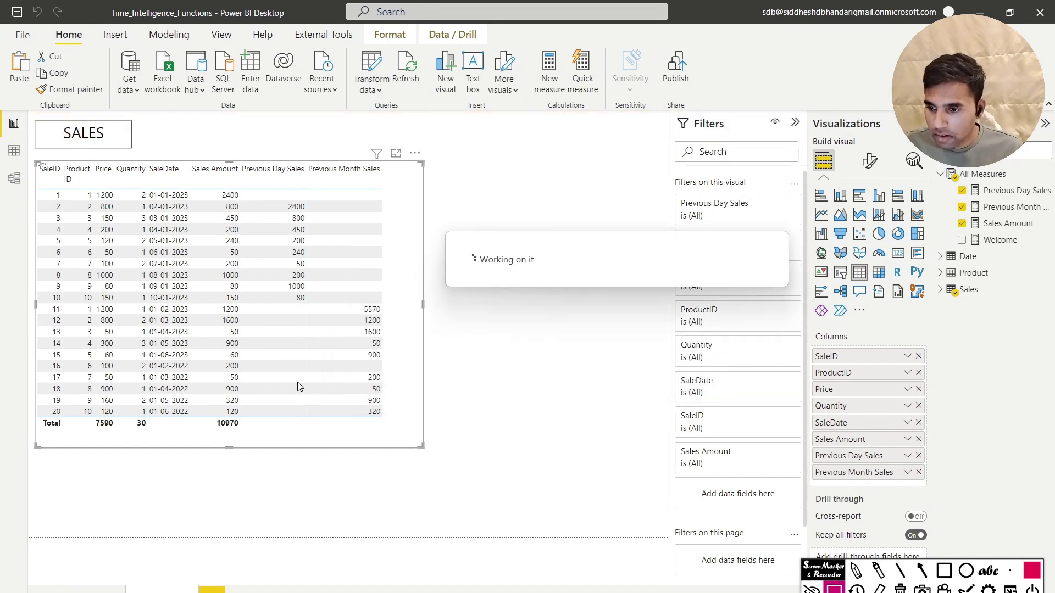
Step: Outline the SaleDate and Sales Amount columns of the sales table with rectangles, and clear the markings
{"action": "left_click", "coordinate": [945, 574]}
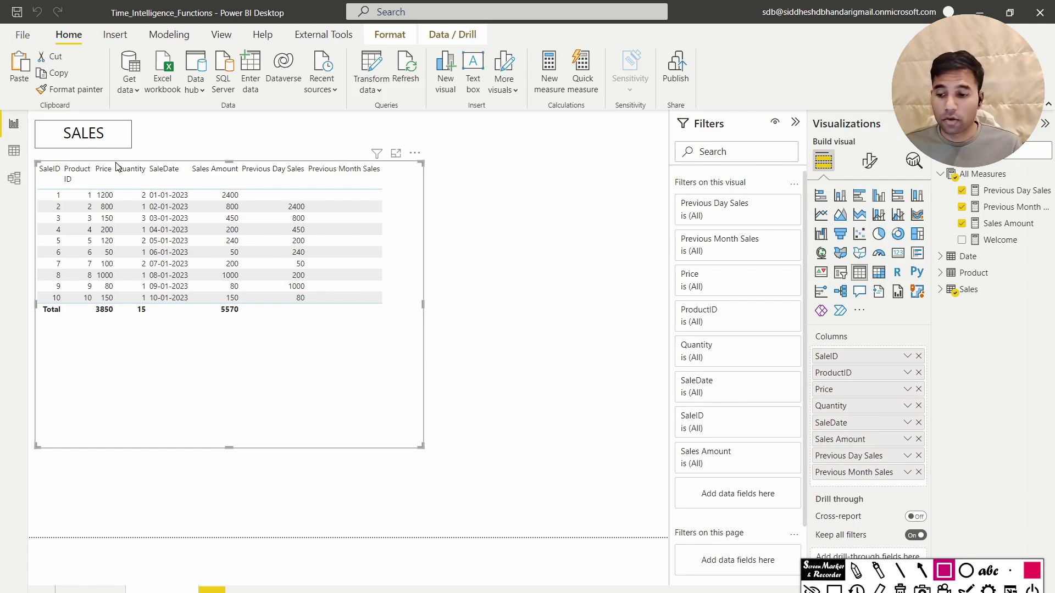
{"action": "left_click_drag", "start_coordinate": [127, 176], "coordinate": [197, 332]}
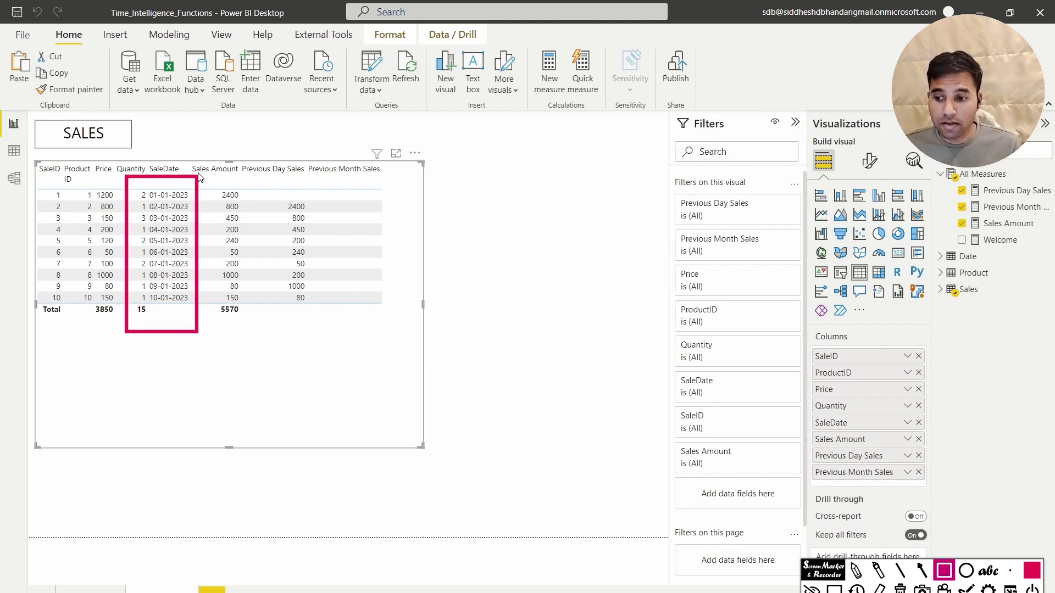
{"action": "mouse_move", "coordinate": [200, 174]}
{"action": "left_mouse_down"}
{"action": "mouse_move", "coordinate": [239, 322]}
{"action": "mouse_move", "coordinate": [263, 345]}
{"action": "left_mouse_up"}
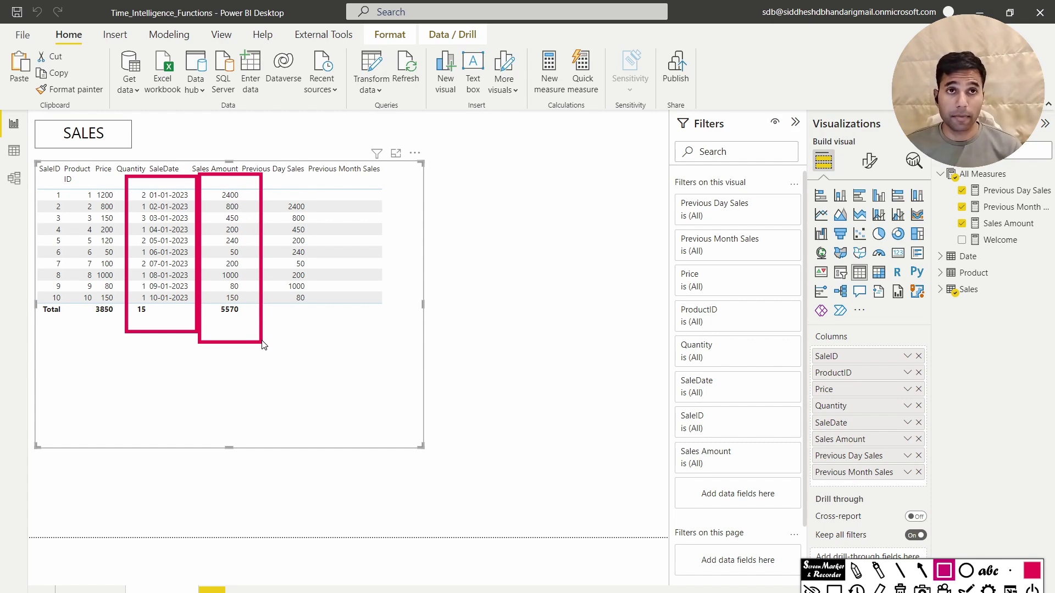
{"action": "key", "text": "Escape"}
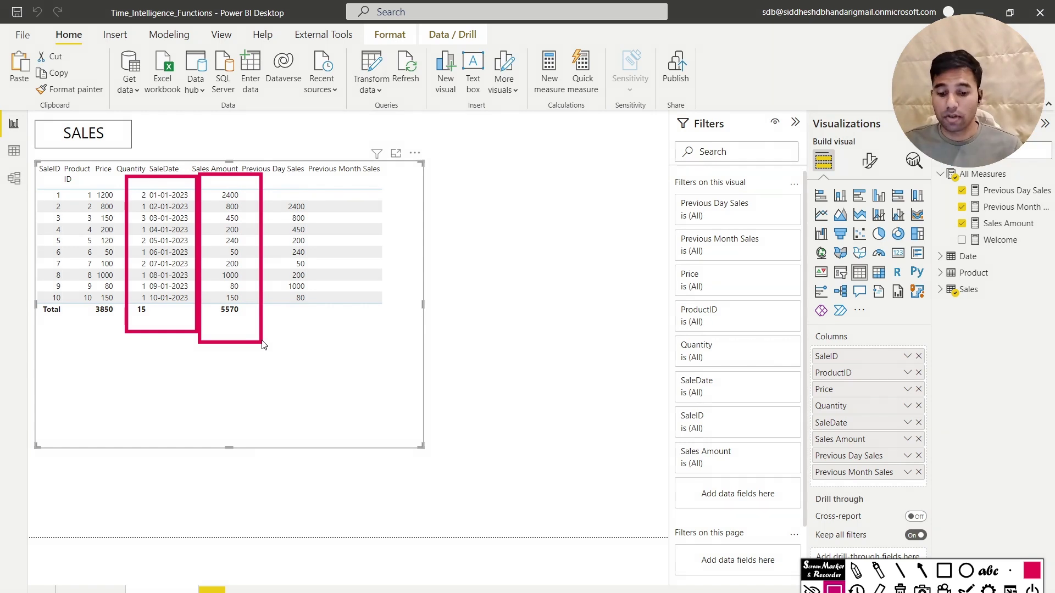
{"action": "key", "text": "Delete"}
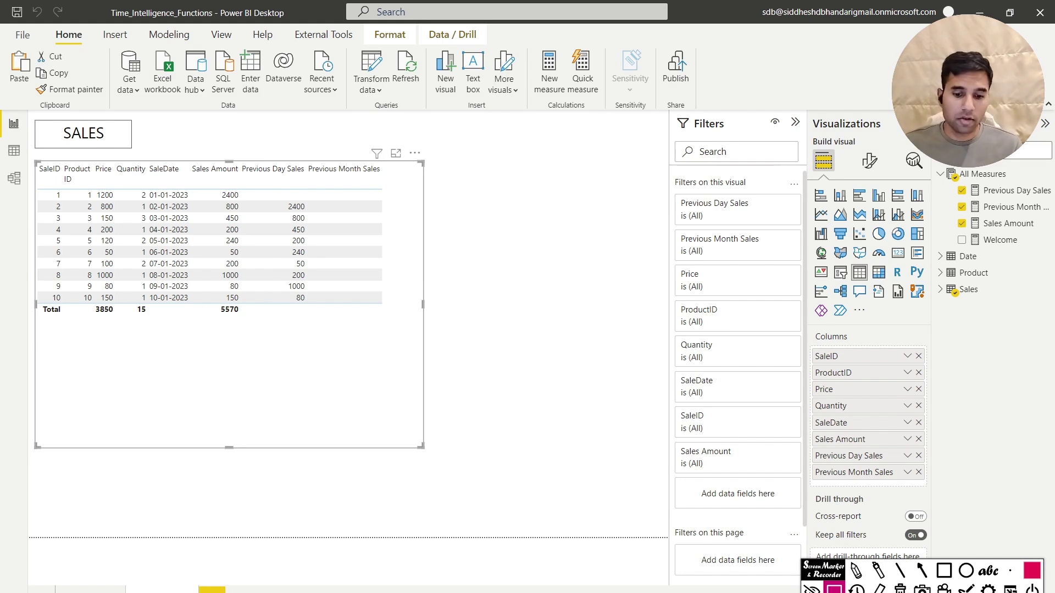
Step: Outline the Sales Amount total in the table with a rectangle and clear the marking
{"action": "left_click", "coordinate": [944, 570]}
{"action": "left_click_drag", "start_coordinate": [191, 297], "coordinate": [252, 324]}
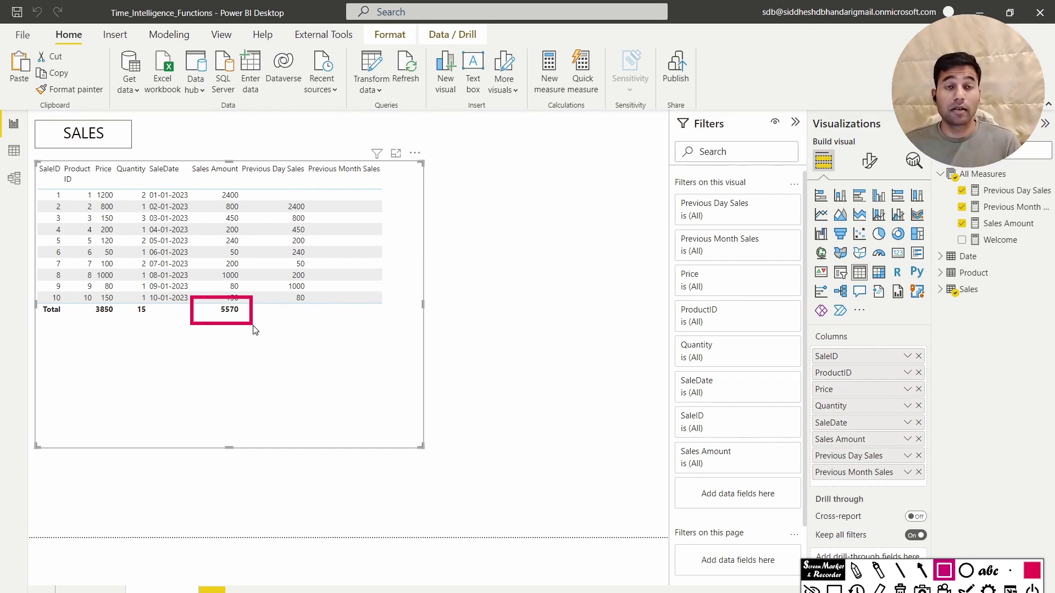
{"action": "key", "text": "Escape"}
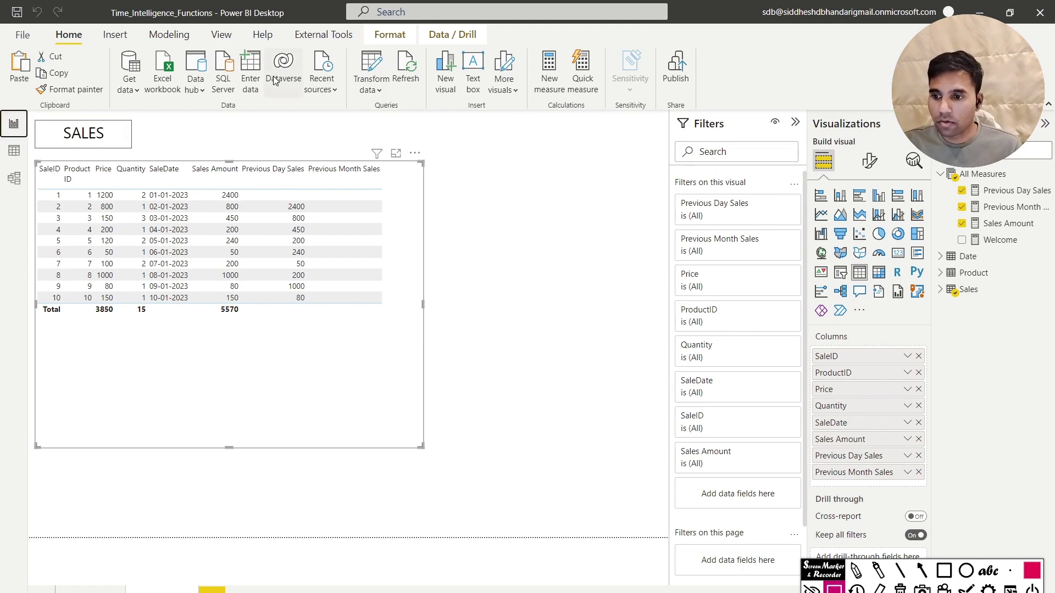
Step: Remove the Filtered Rows step from the Sales query in Power Query Editor and apply the query changes to the report
{"action": "left_click", "coordinate": [371, 65]}
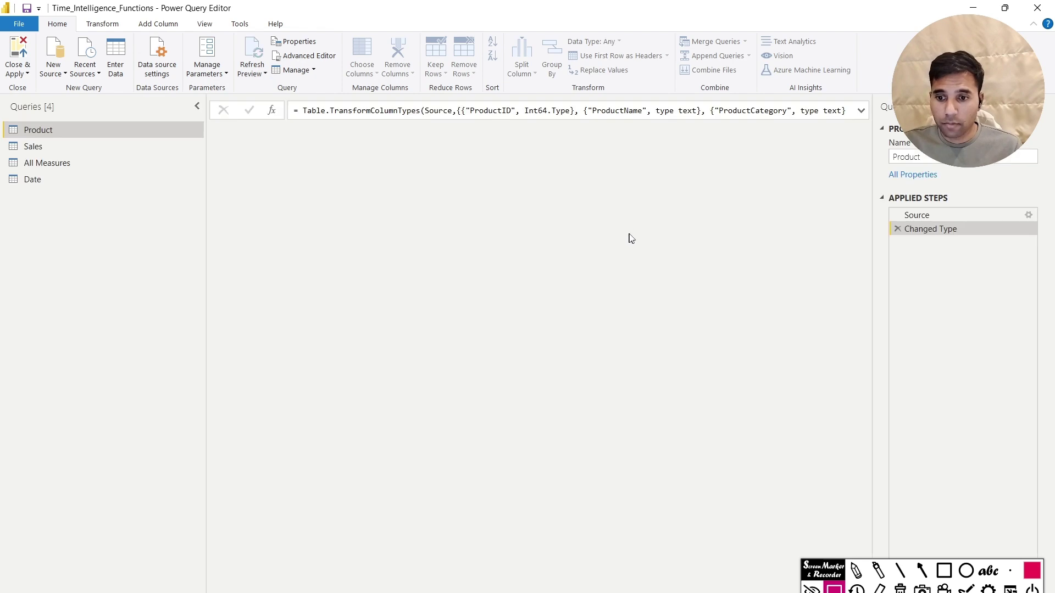
{"action": "left_click", "coordinate": [64, 148]}
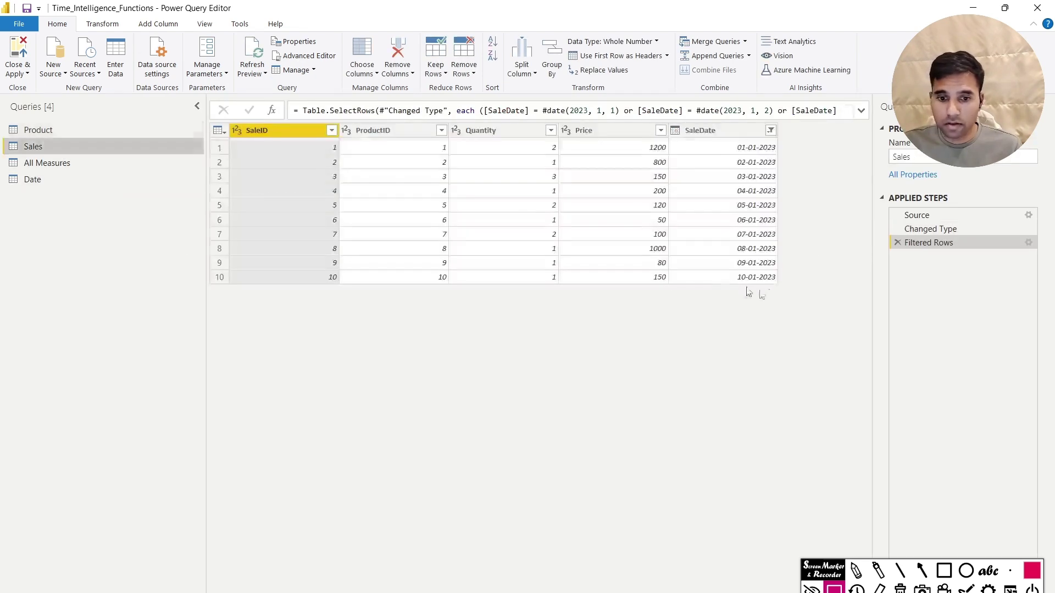
{"action": "left_click", "coordinate": [898, 243]}
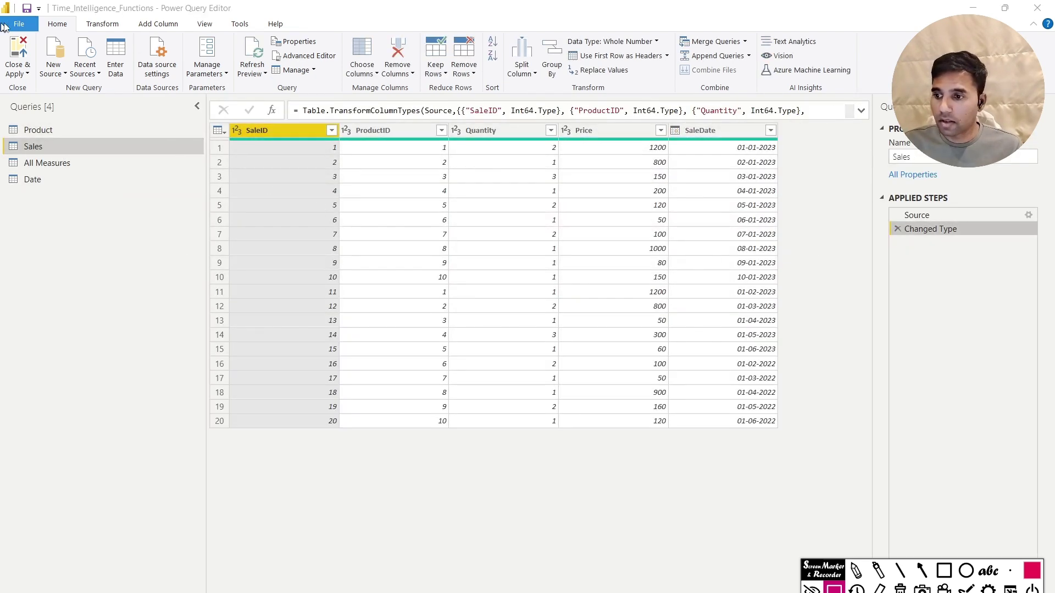
{"action": "left_click", "coordinate": [18, 50]}
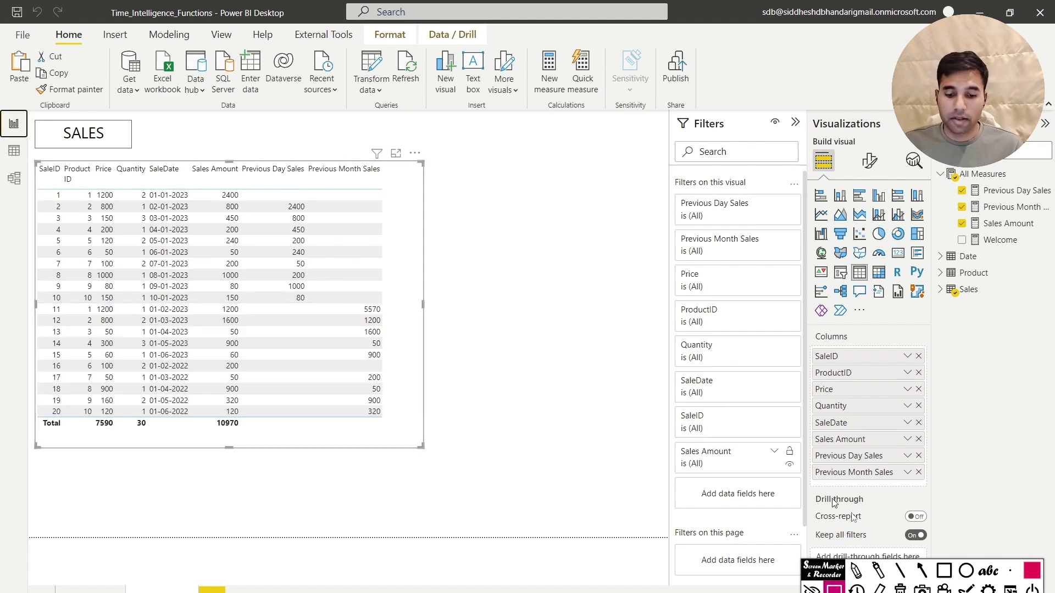
Step: Point arrows at the February to April 2023 dates and at Sales Amount and Previous Month Sales values, and clear the markings
{"action": "left_click", "coordinate": [921, 571]}
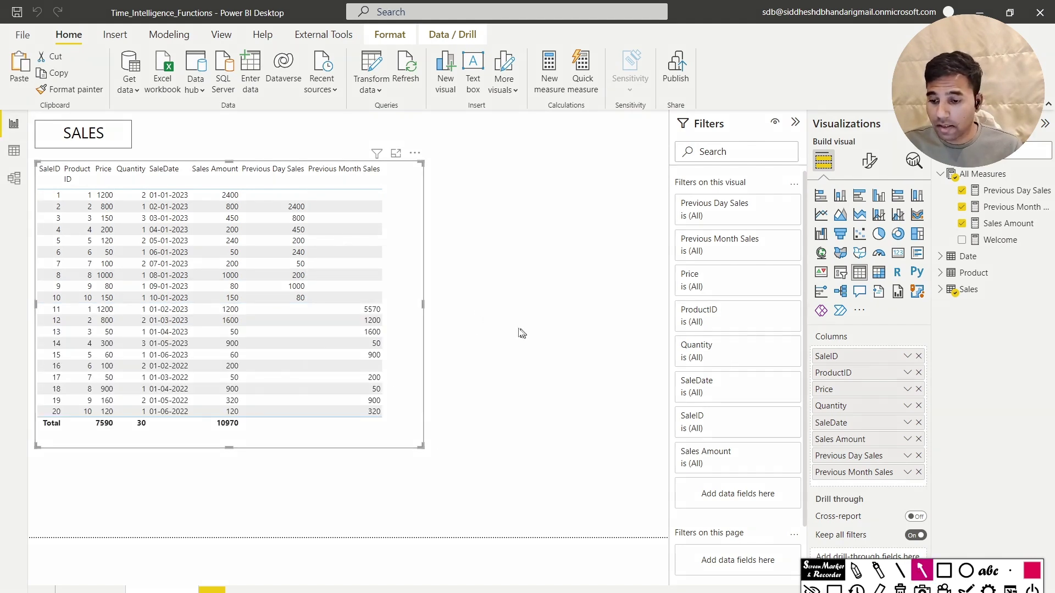
{"action": "left_click_drag", "start_coordinate": [520, 329], "coordinate": [391, 315]}
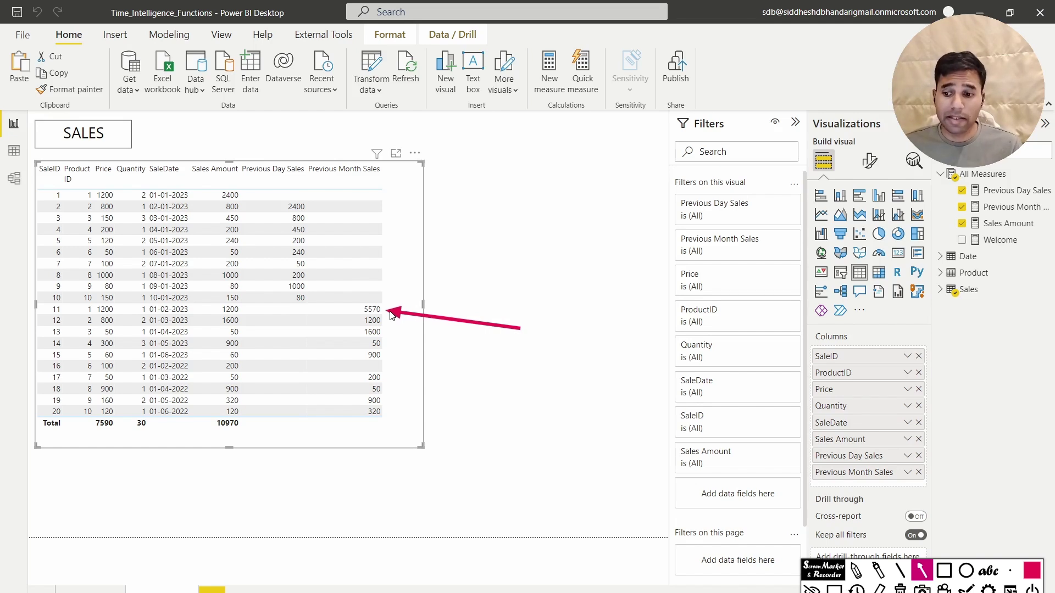
{"action": "left_click_drag", "start_coordinate": [51, 329], "coordinate": [132, 314]}
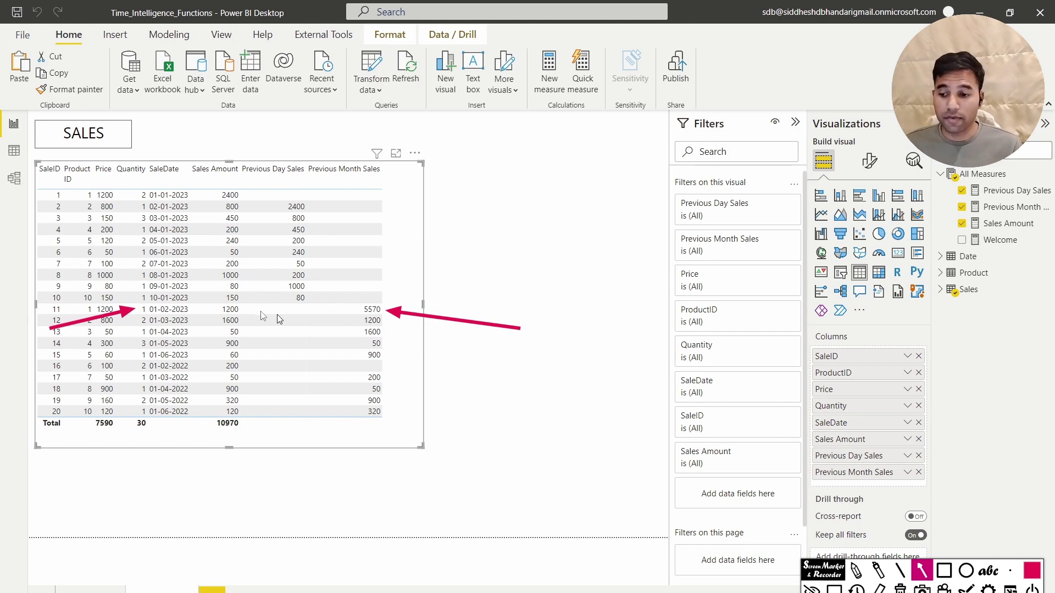
{"action": "left_click_drag", "start_coordinate": [284, 311], "coordinate": [242, 309]}
{"action": "left_click_drag", "start_coordinate": [63, 347], "coordinate": [138, 322]}
{"action": "left_click_drag", "start_coordinate": [478, 348], "coordinate": [384, 322]}
{"action": "left_click_drag", "start_coordinate": [87, 364], "coordinate": [137, 336]}
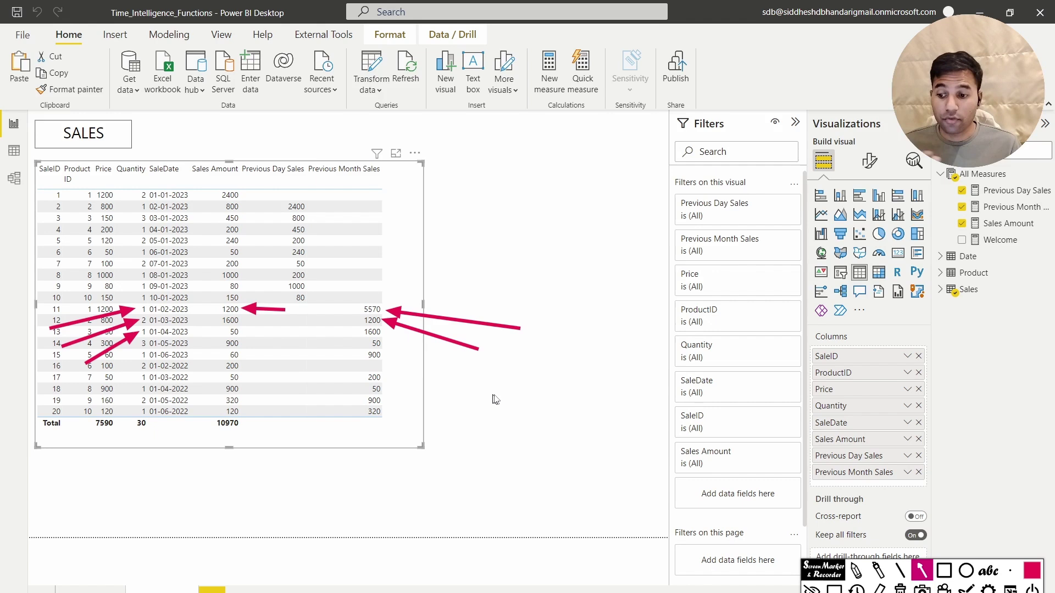
{"action": "left_click_drag", "start_coordinate": [498, 394], "coordinate": [391, 352]}
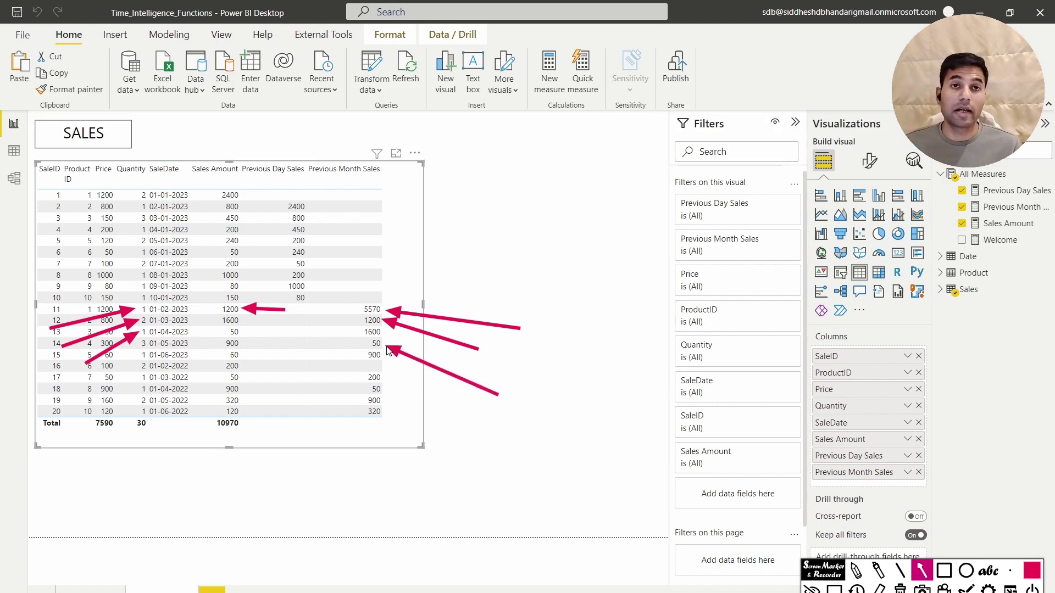
{"action": "key", "text": "Delete"}
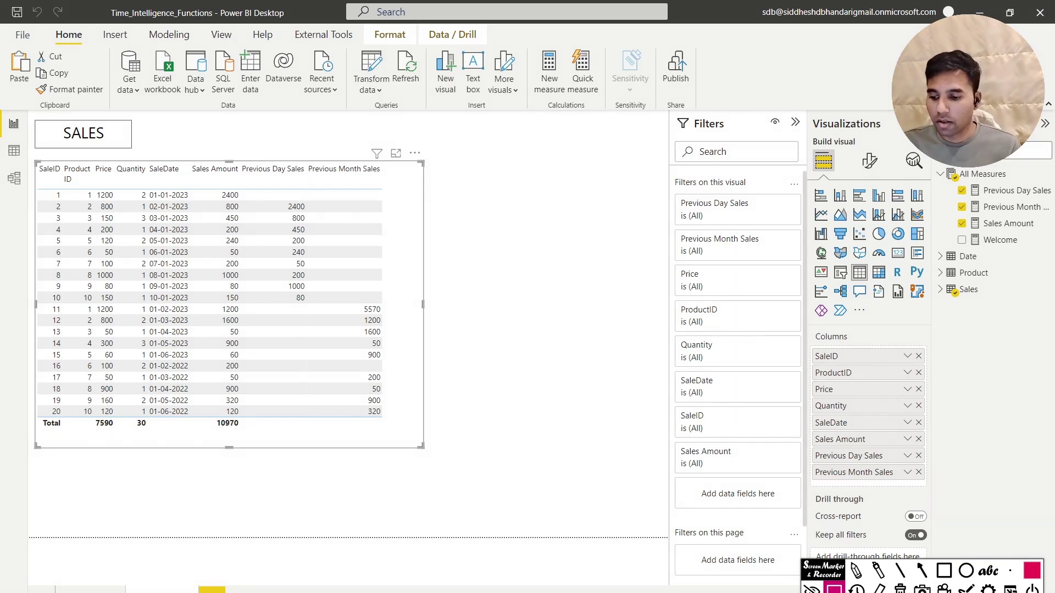
Step: Duplicate the report page that contains the SALES table
{"action": "right_click", "coordinate": [181, 589]}
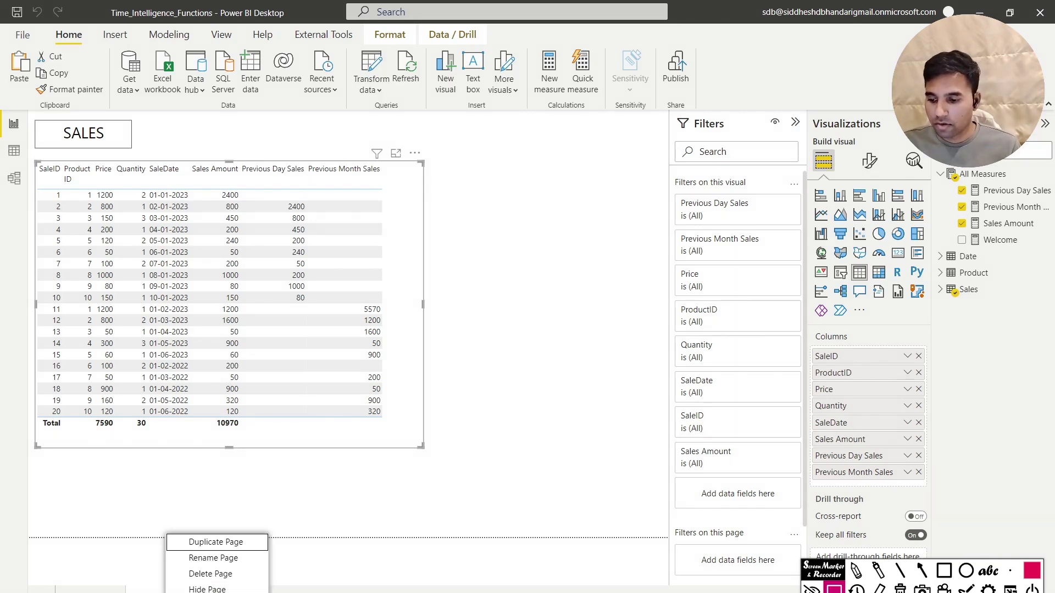
{"action": "left_click", "coordinate": [198, 558]}
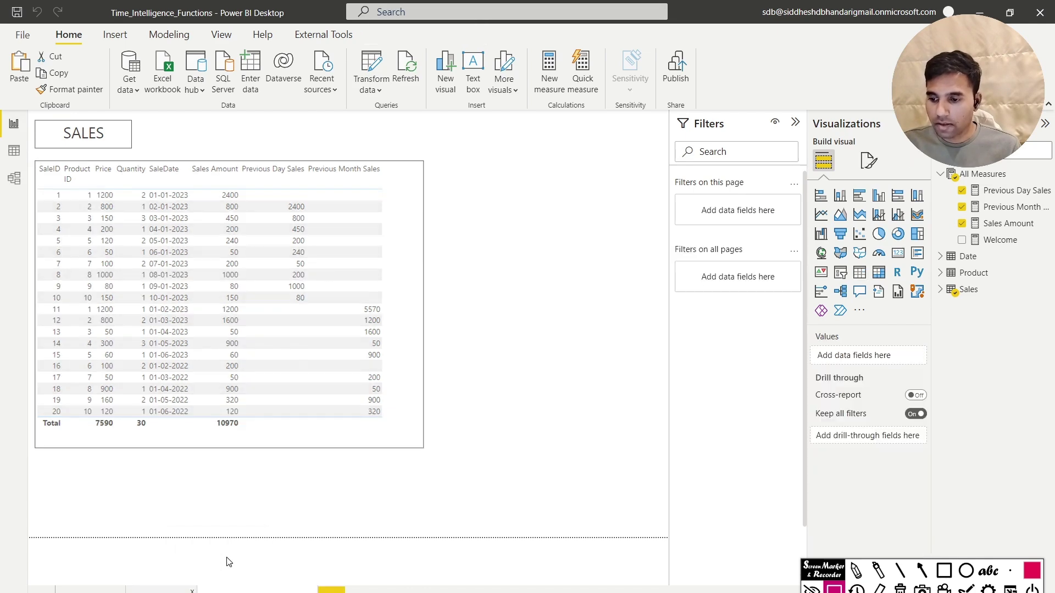
{"action": "left_click", "coordinate": [438, 429]}
{"action": "left_click", "coordinate": [534, 424]}
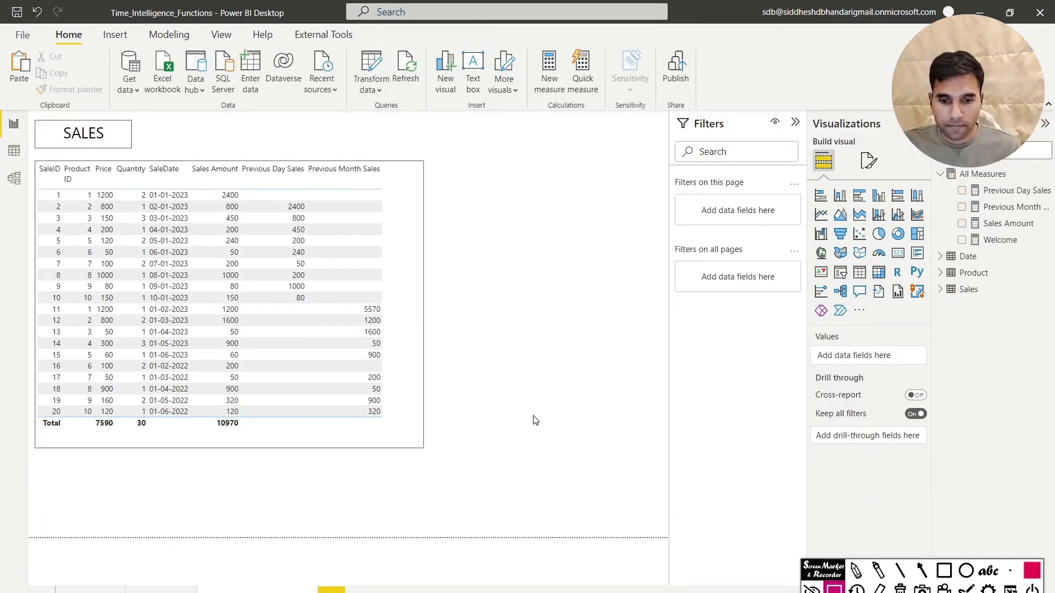
Step: Remove Previous Month Sales and Previous Day Sales from the table on the duplicated page
{"action": "left_click", "coordinate": [410, 427]}
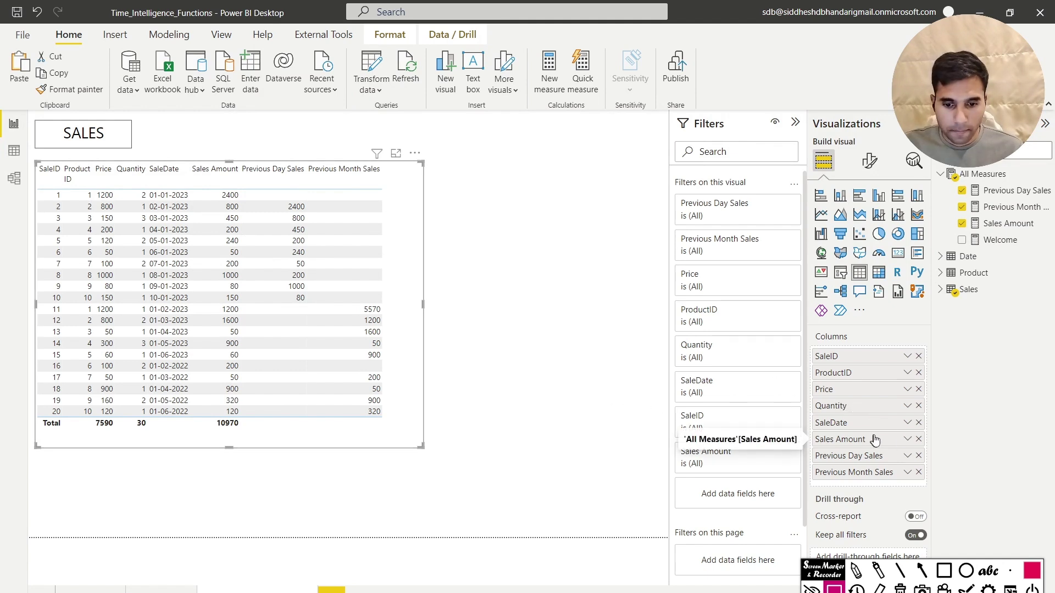
{"action": "left_click", "coordinate": [918, 472]}
{"action": "left_click", "coordinate": [919, 456]}
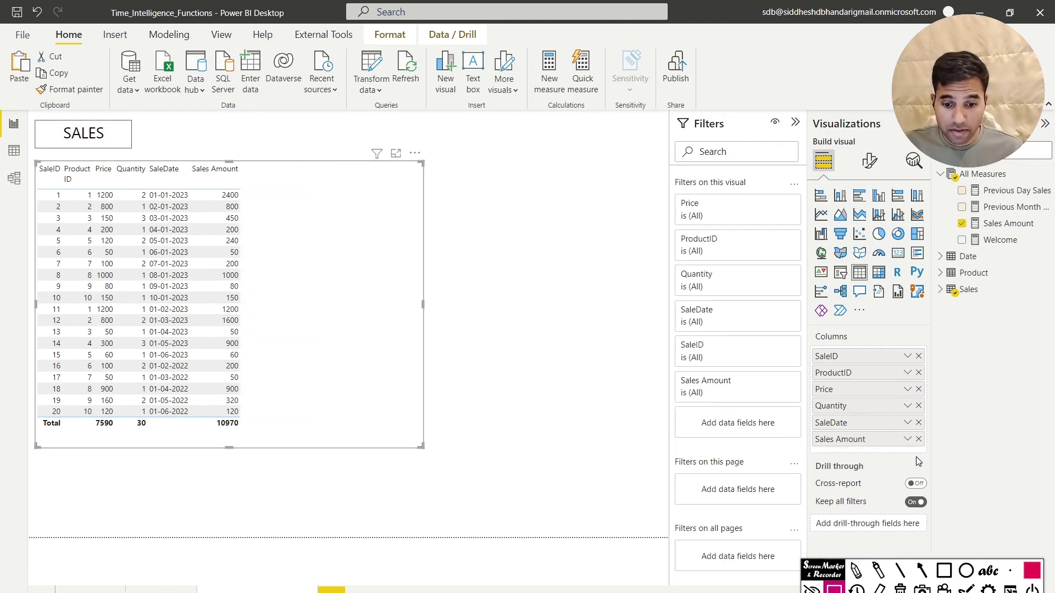
Step: Switch SaleDate in the table to its date hierarchy and remove the Quarter, Month and Day levels
{"action": "left_click", "coordinate": [906, 423]}
{"action": "left_click", "coordinate": [940, 403]}
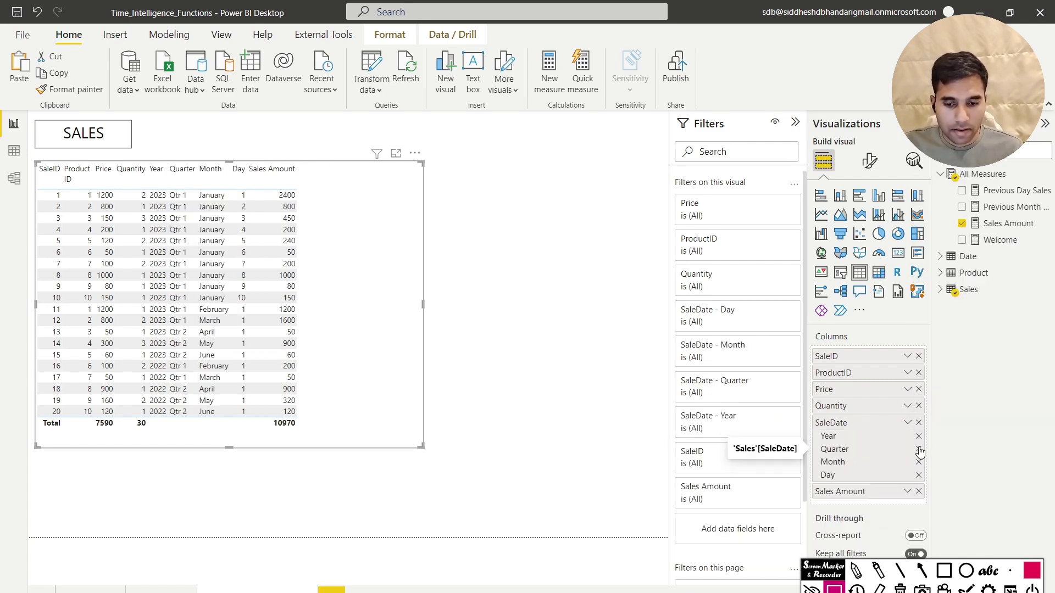
{"action": "left_click", "coordinate": [919, 450]}
{"action": "left_click", "coordinate": [919, 451]}
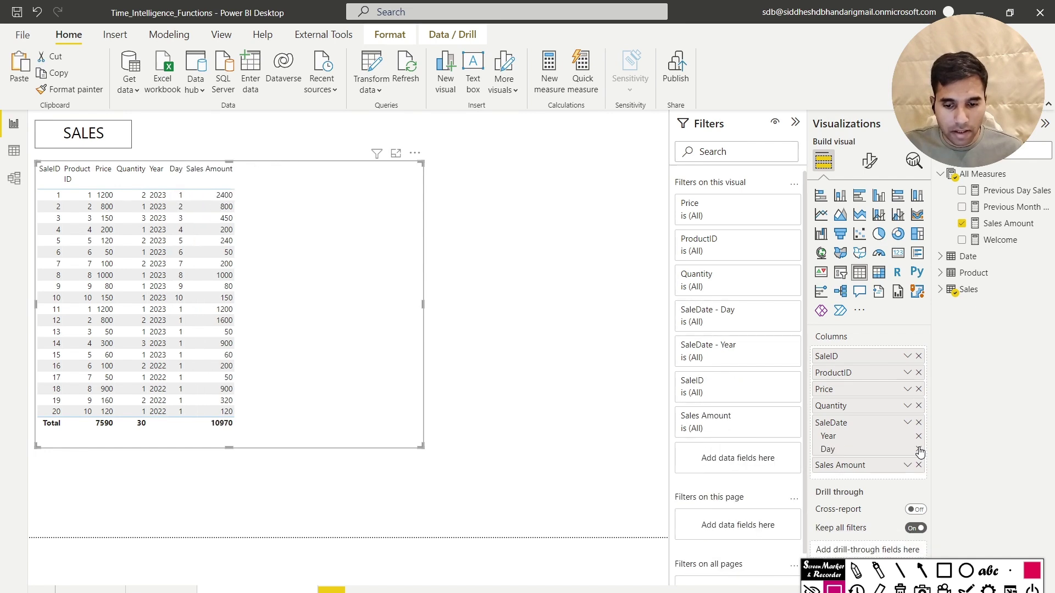
{"action": "left_click", "coordinate": [920, 450]}
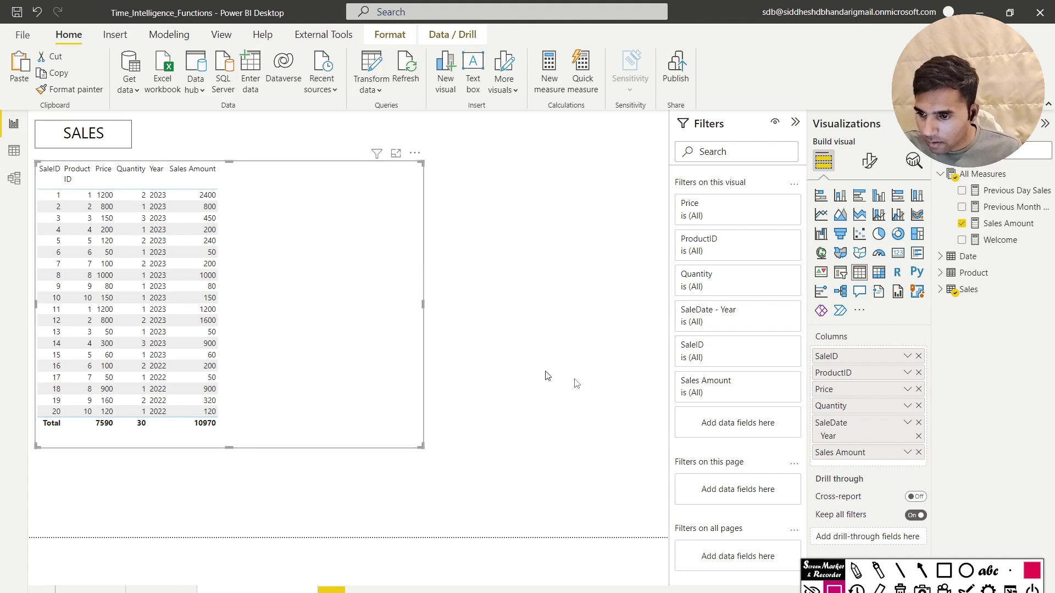
Step: Remove the SaleID, ProductID, Price and Quantity columns from the table
{"action": "left_click", "coordinate": [918, 357]}
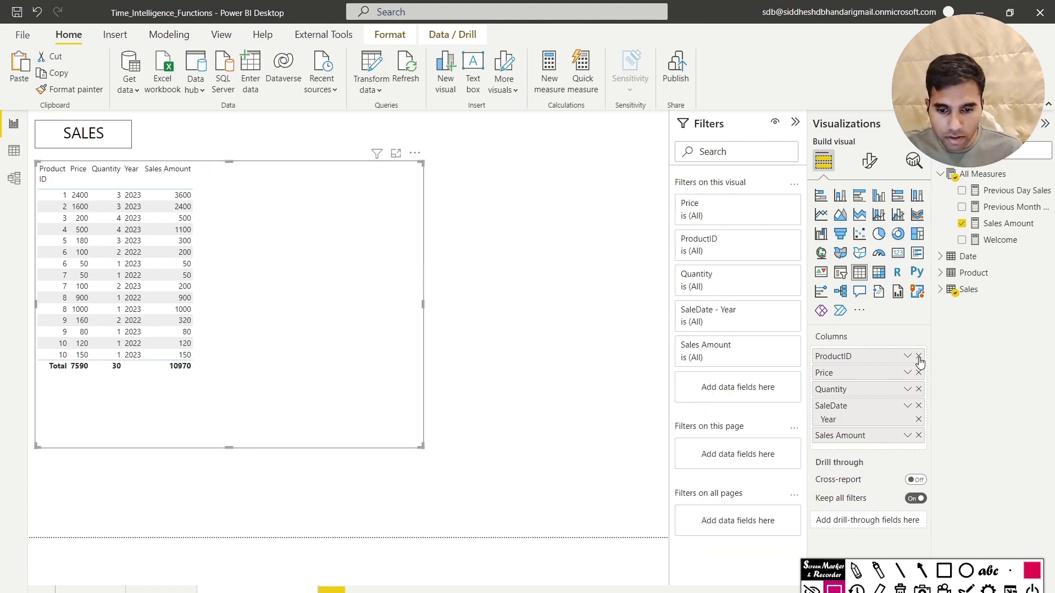
{"action": "left_click", "coordinate": [918, 357]}
{"action": "left_click", "coordinate": [918, 356]}
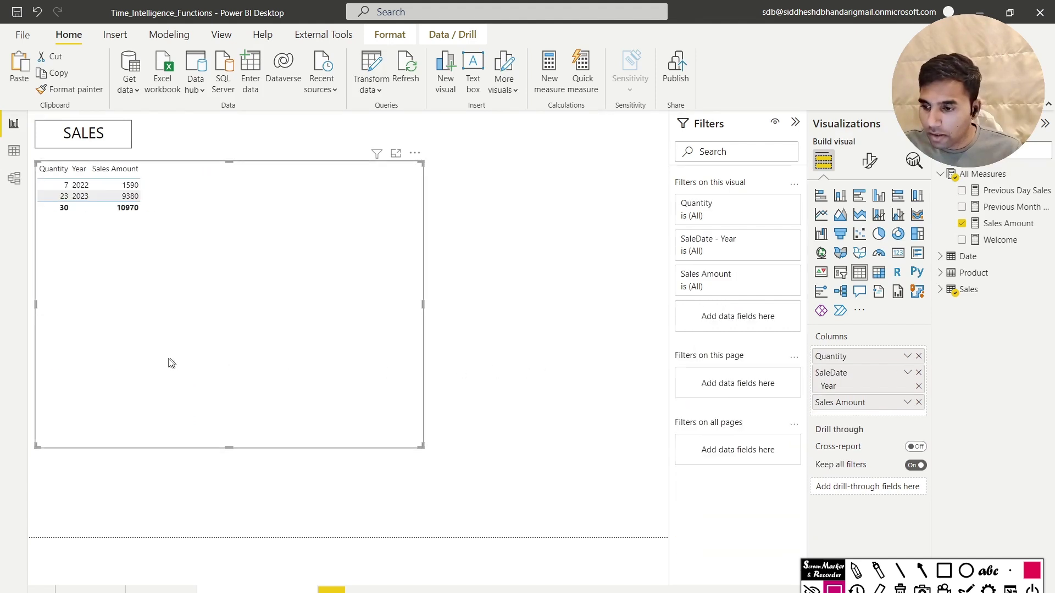
{"action": "left_click", "coordinate": [918, 356]}
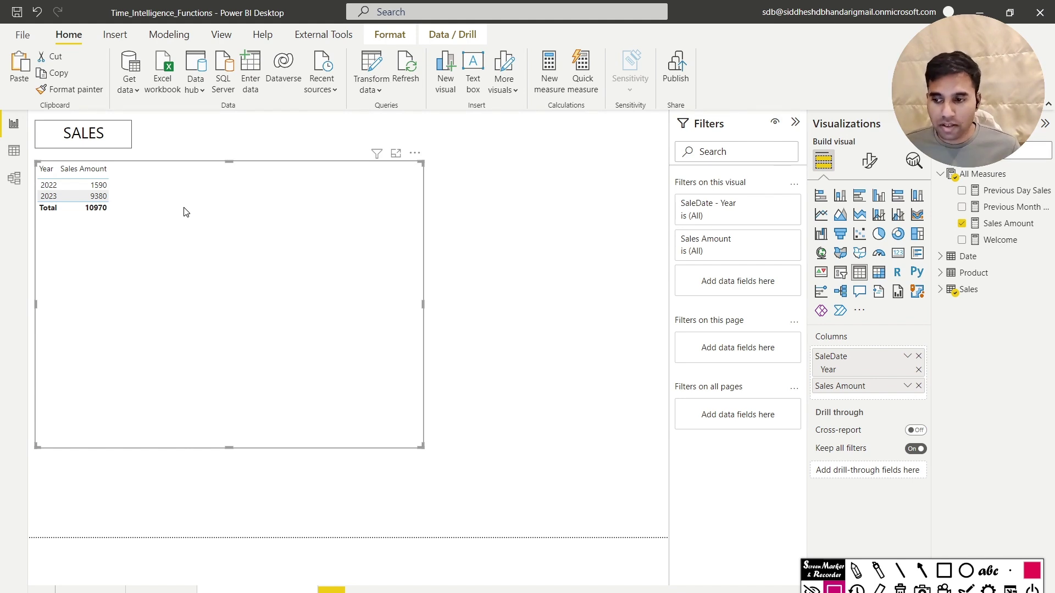
Step: Point arrows at the 2023 row and the 2022 Sales Amount value, and clear the markings
{"action": "left_click", "coordinate": [922, 572]}
{"action": "left_click_drag", "start_coordinate": [2, 231], "coordinate": [26, 208]}
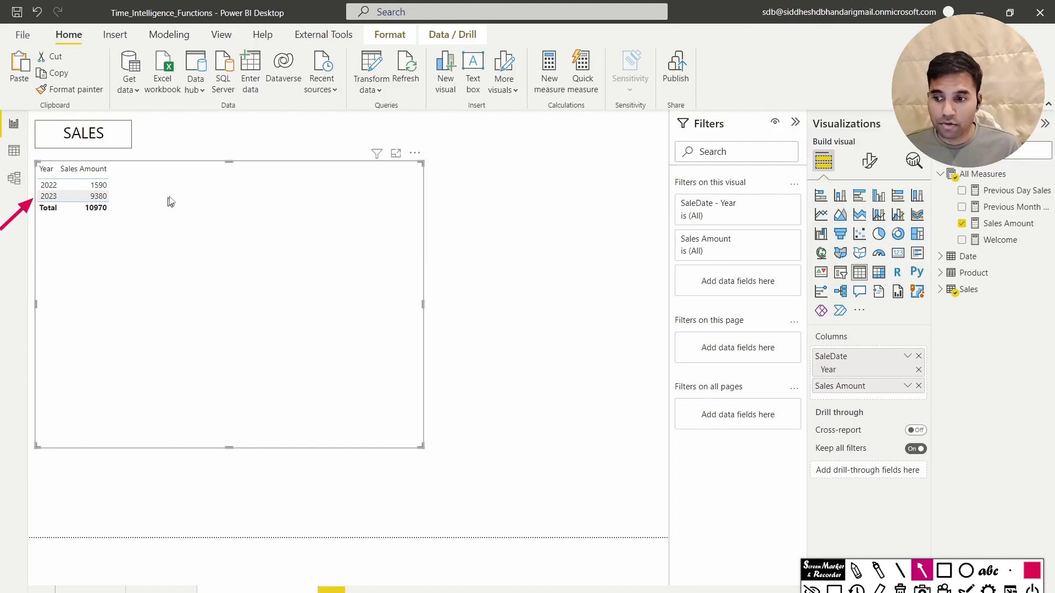
{"action": "left_click_drag", "start_coordinate": [235, 193], "coordinate": [118, 190]}
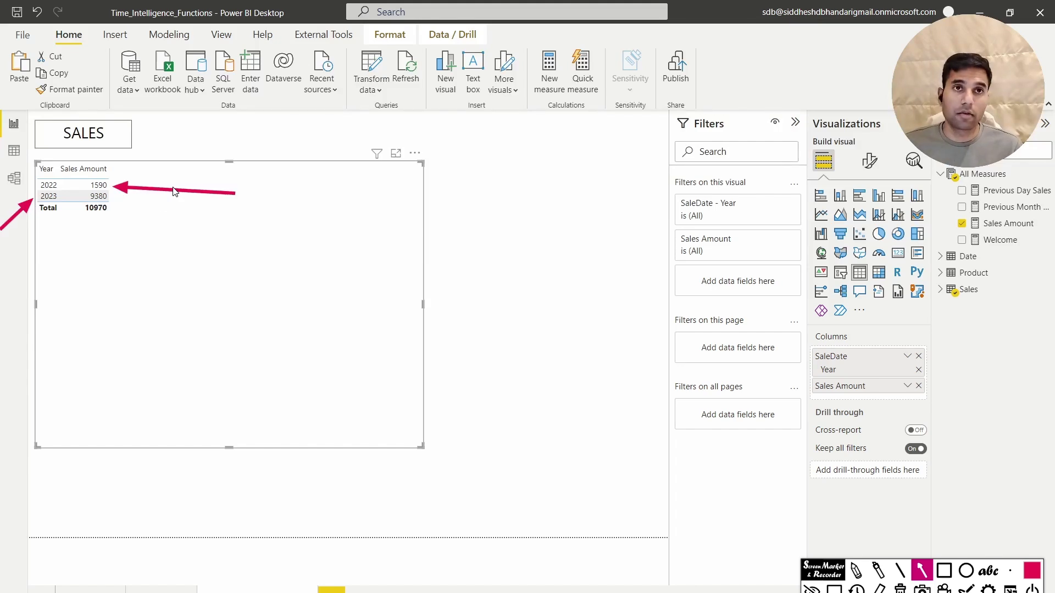
{"action": "key", "text": "Escape"}
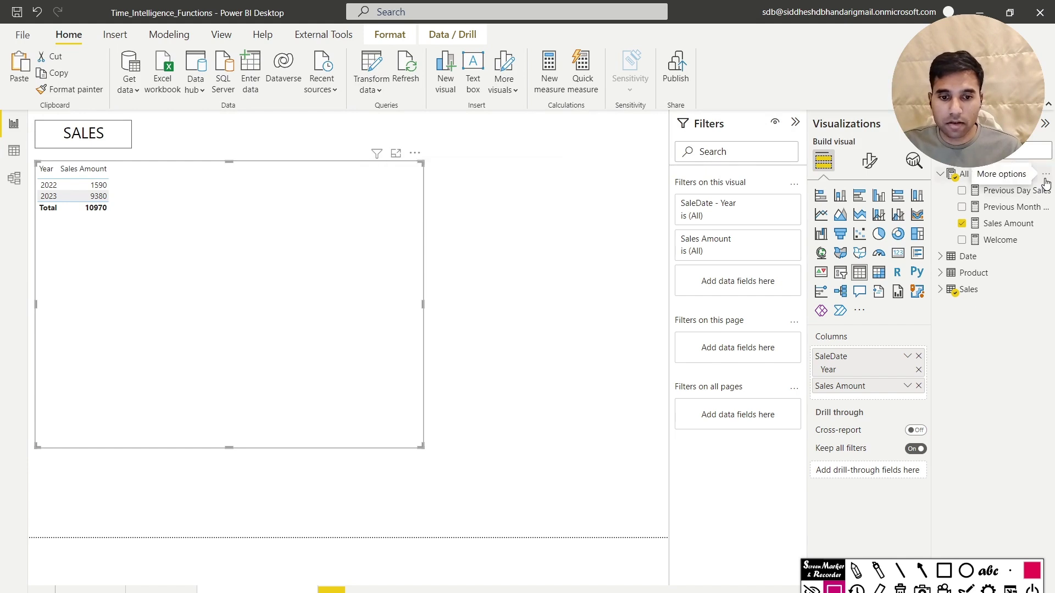
Step: Add a measure to All Measures named Previous Year Sales, starting its formula with CALCULATE over 'All Measures'[Sales Amount]
{"action": "right_click", "coordinate": [986, 176]}
{"action": "key", "text": "Escape"}
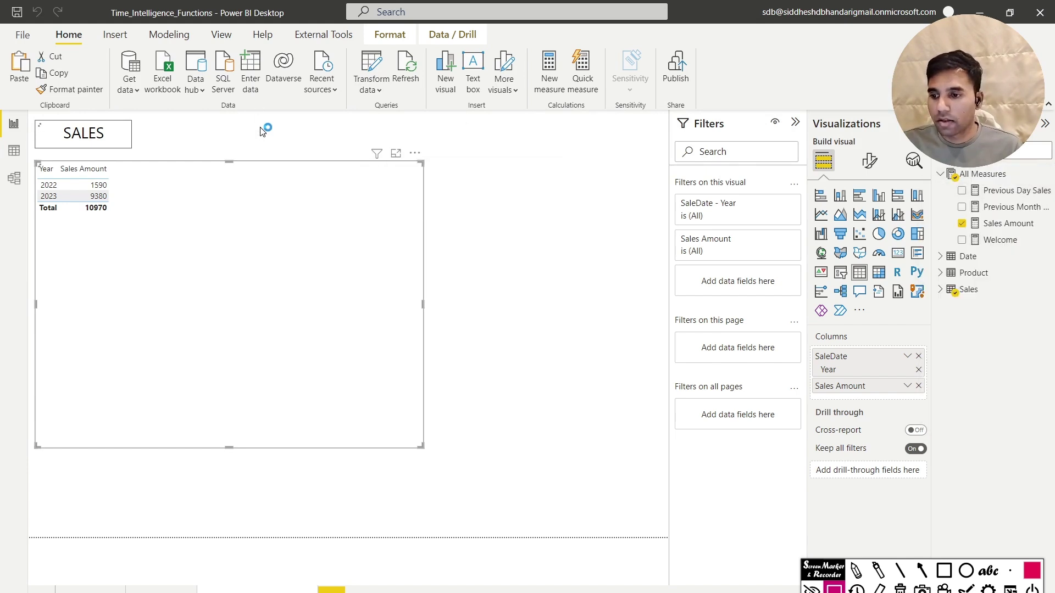
{"action": "type", "text": "pr"}
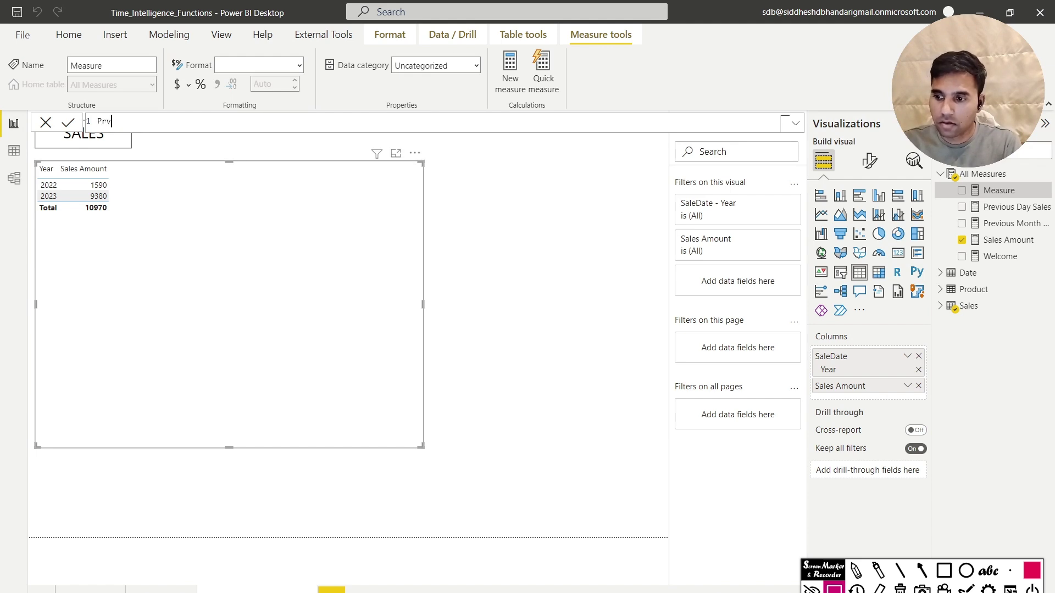
{"action": "type", "text": "evious"}
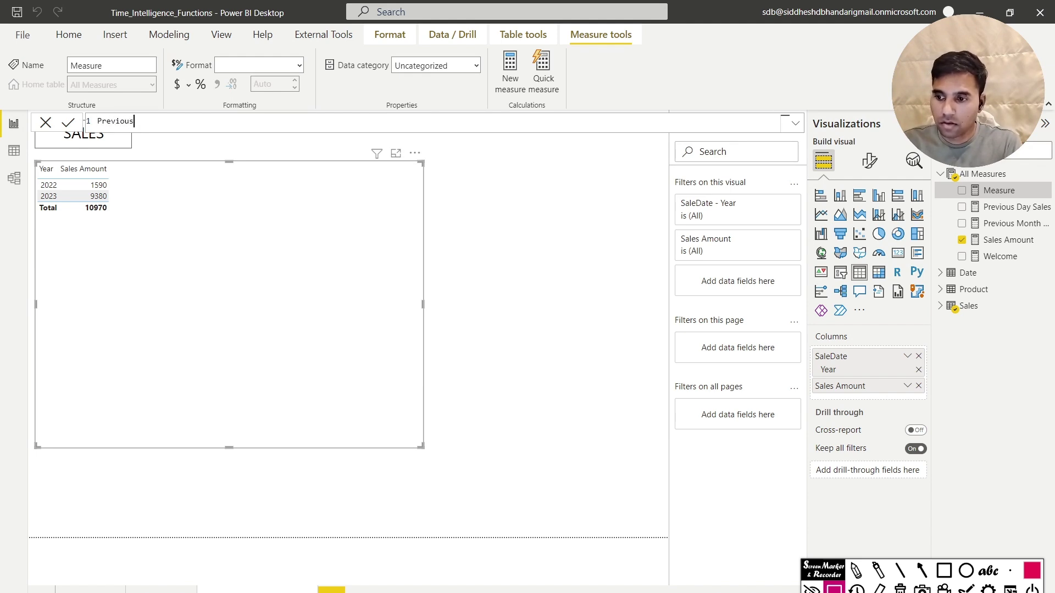
{"action": "type", "text": " Year"}
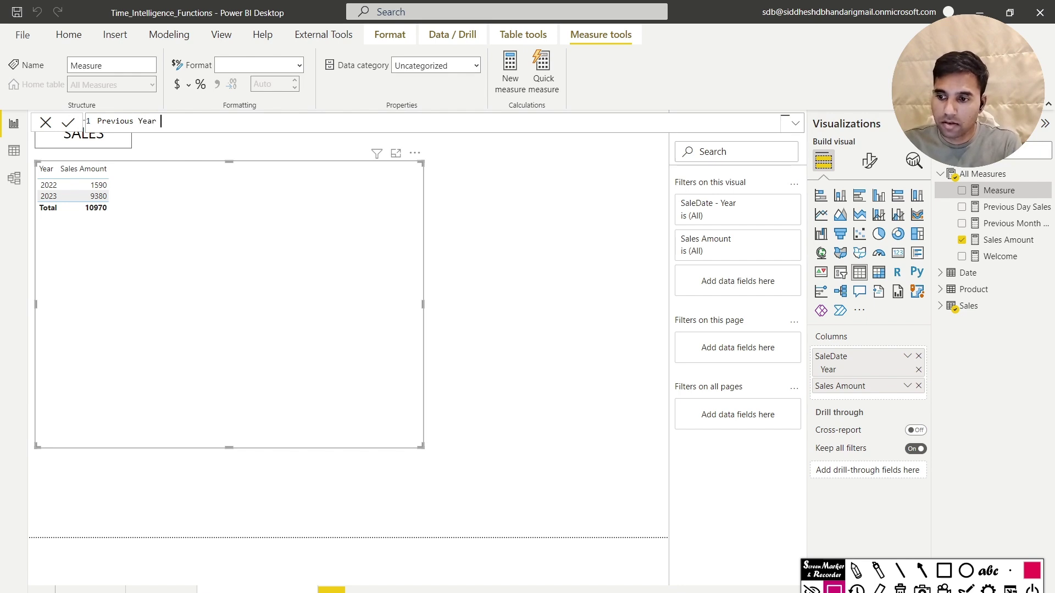
{"action": "type", "text": " Sales "}
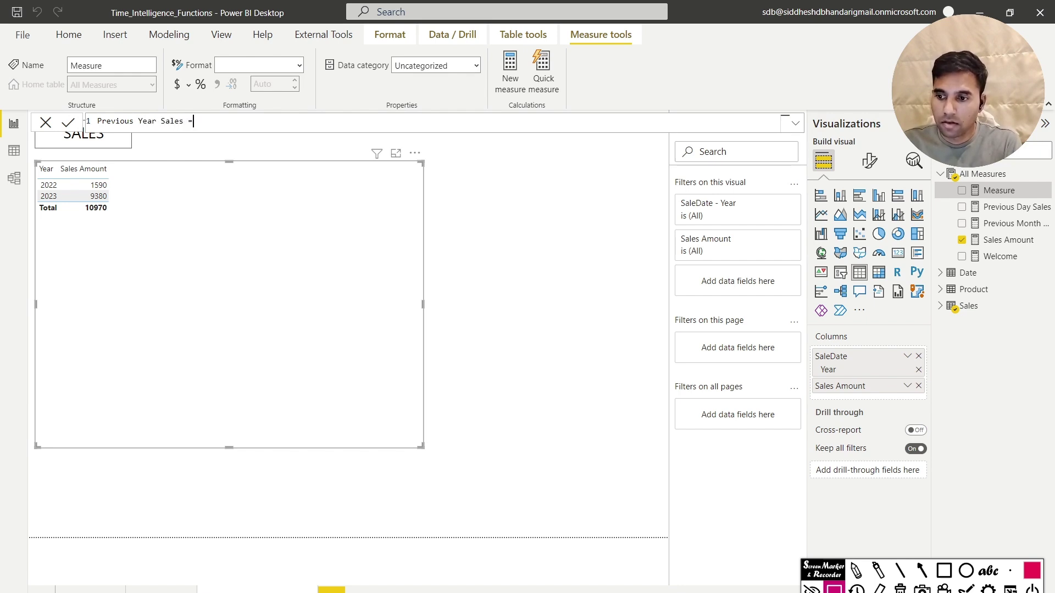
{"action": "type", "text": "= CALCULATE("}
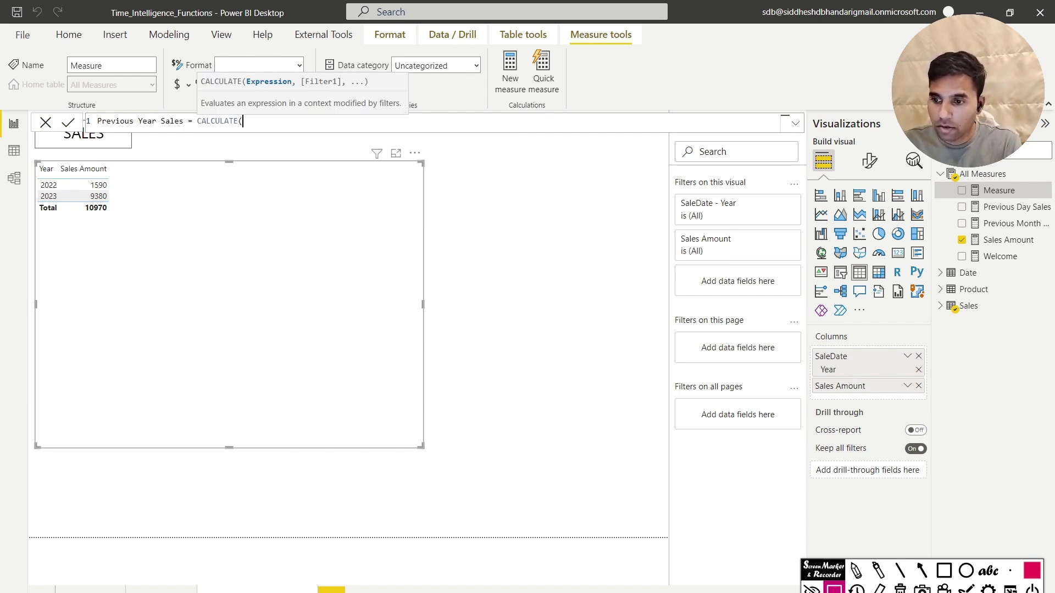
{"action": "type", "text": "Sales"}
{"action": "key", "text": "Tab"}
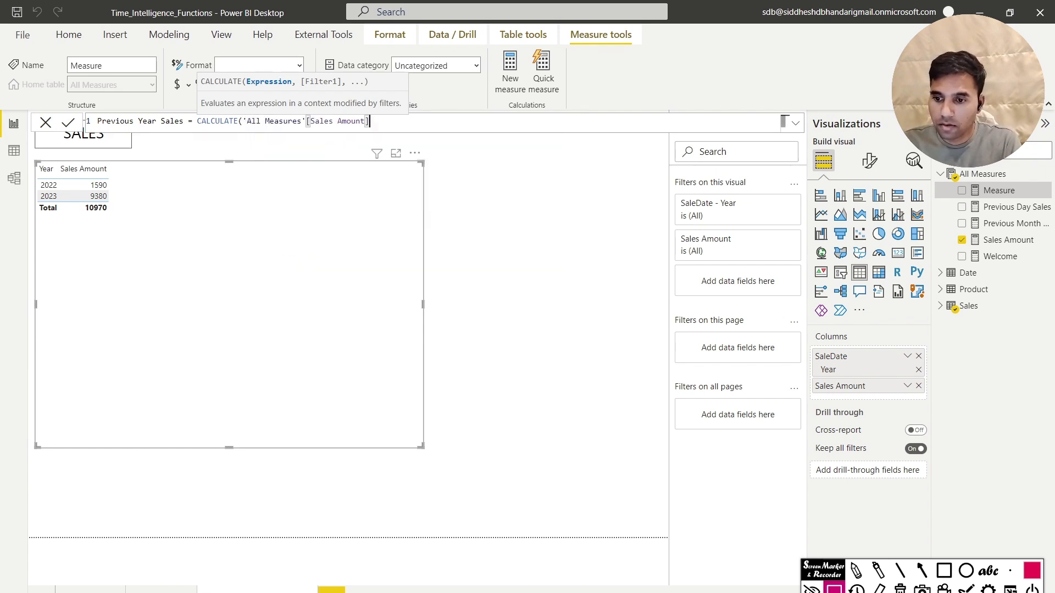
Step: Complete the Previous Year Sales formula with the filter PREVIOUSYEAR('Date'[Date]) and commit the measure
{"action": "type", "text": ", Prev"}
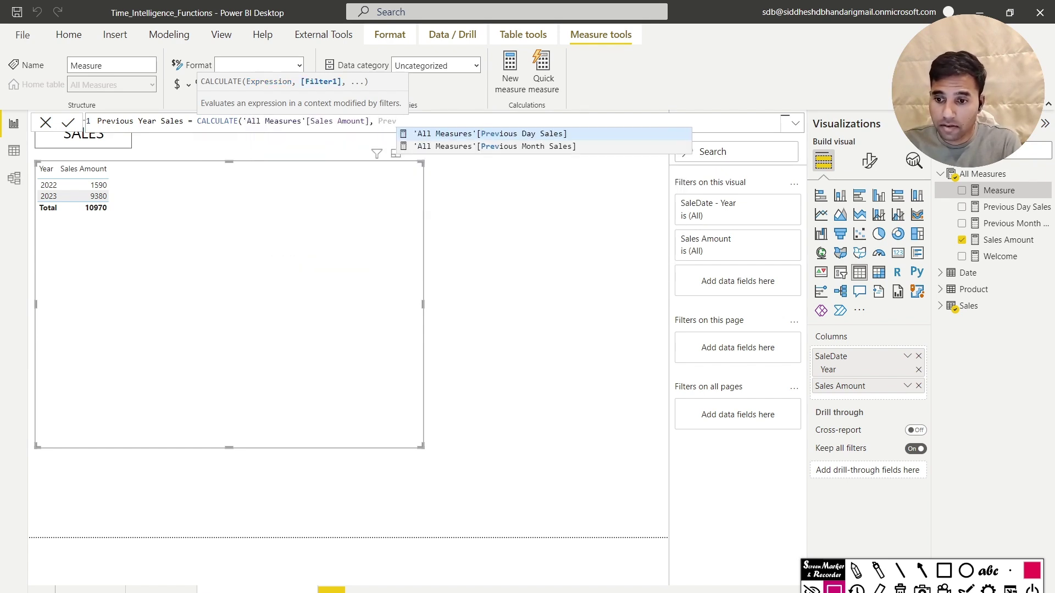
{"action": "type", "text": "ious"}
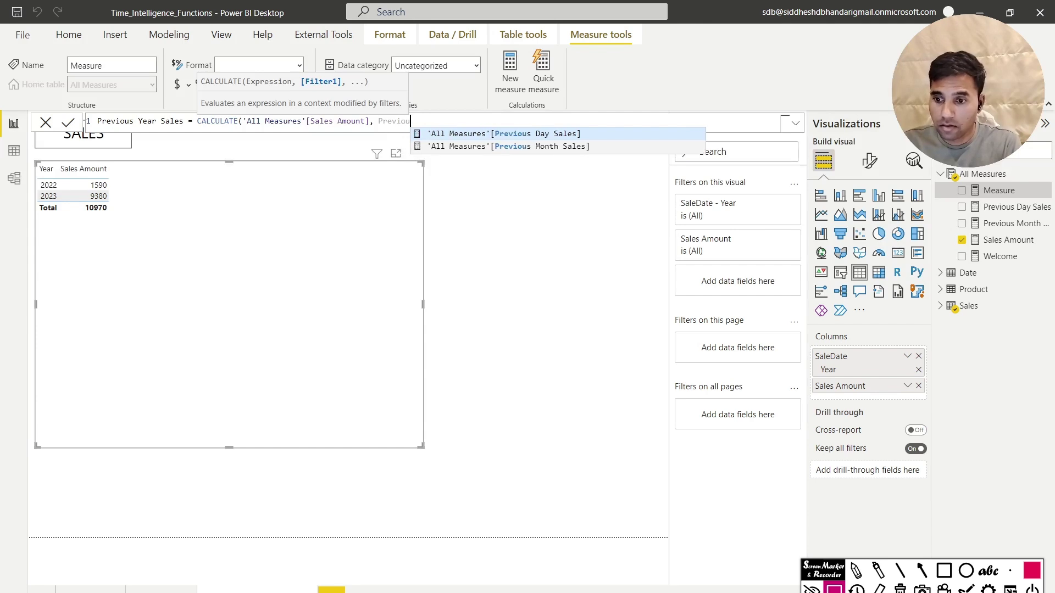
{"action": "type", "text": "Ye"}
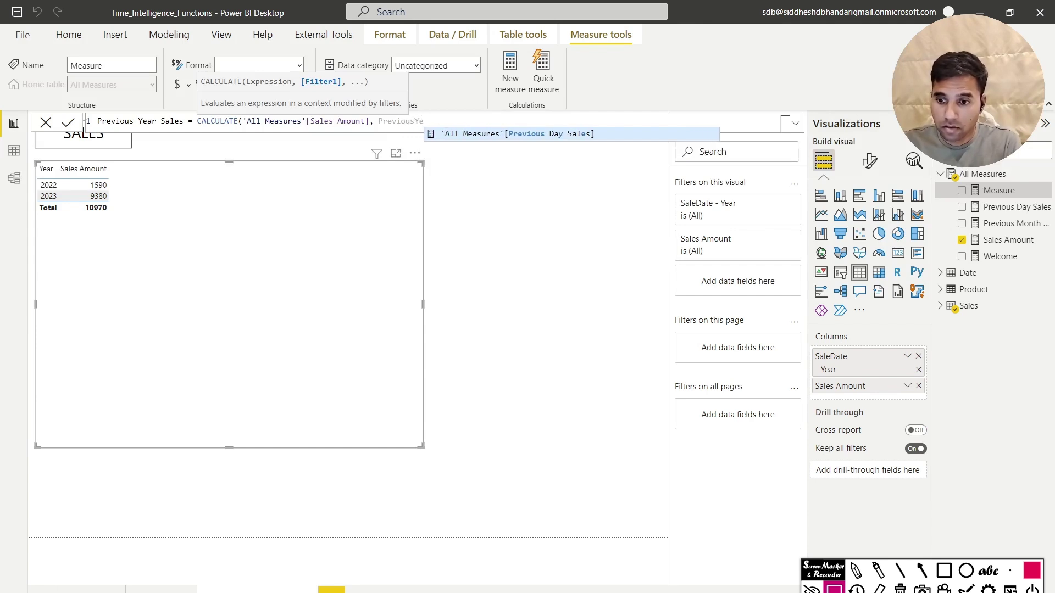
{"action": "type", "text": "ar"}
{"action": "key", "text": "Tab"}
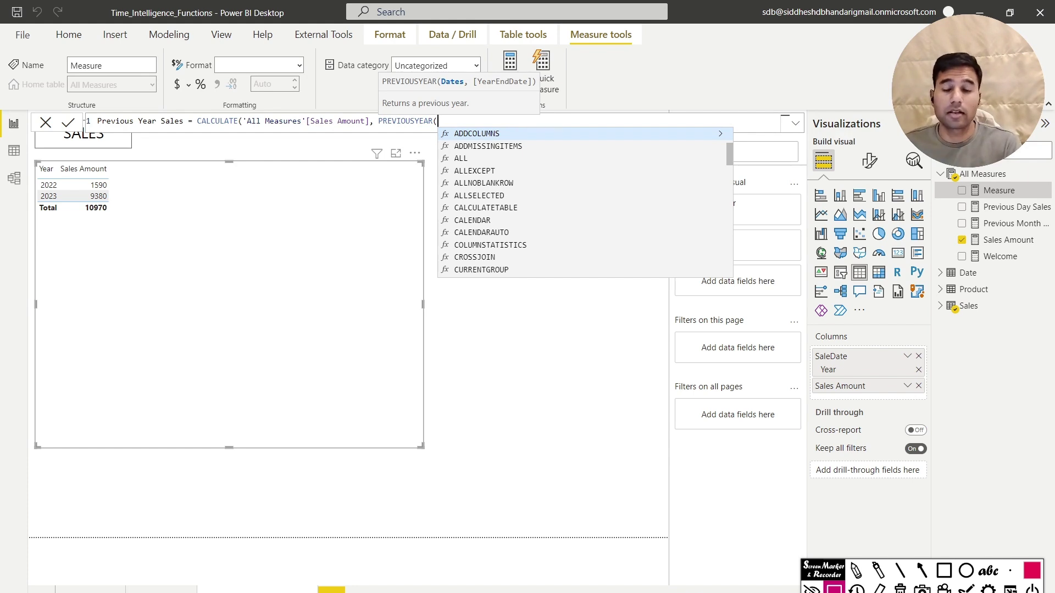
{"action": "type", "text": "Date"}
{"action": "key", "text": "Down"}
{"action": "key", "text": "Down"}
{"action": "key", "text": "Down"}
{"action": "key", "text": "Down"}
{"action": "key", "text": "Down"}
{"action": "key", "text": "Down"}
{"action": "key", "text": "Down"}
{"action": "key", "text": "Down"}
{"action": "key", "text": "Down"}
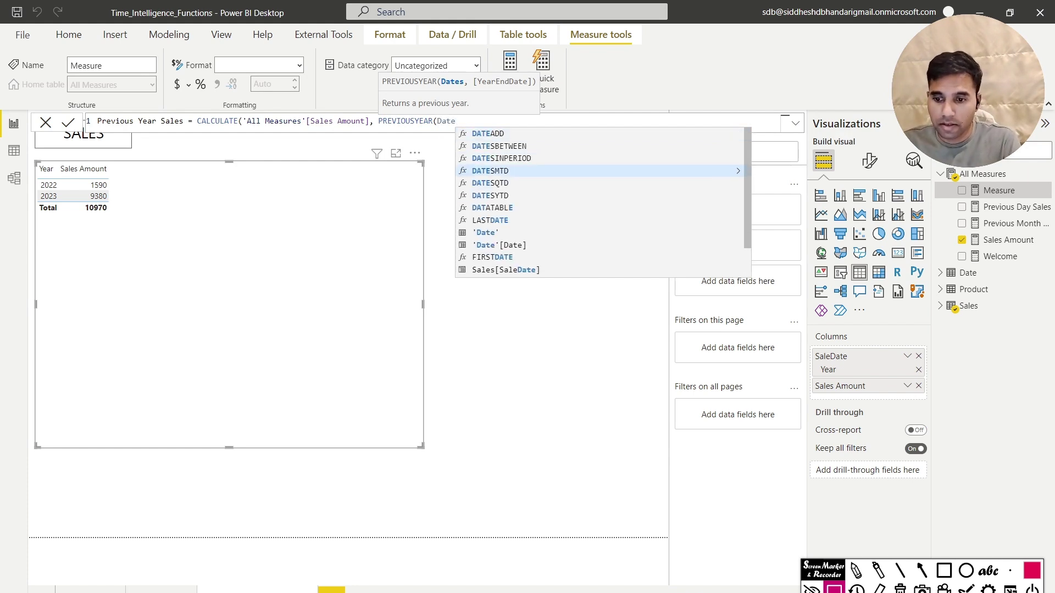
{"action": "key", "text": "Tab"}
{"action": "type", "text": "))"}
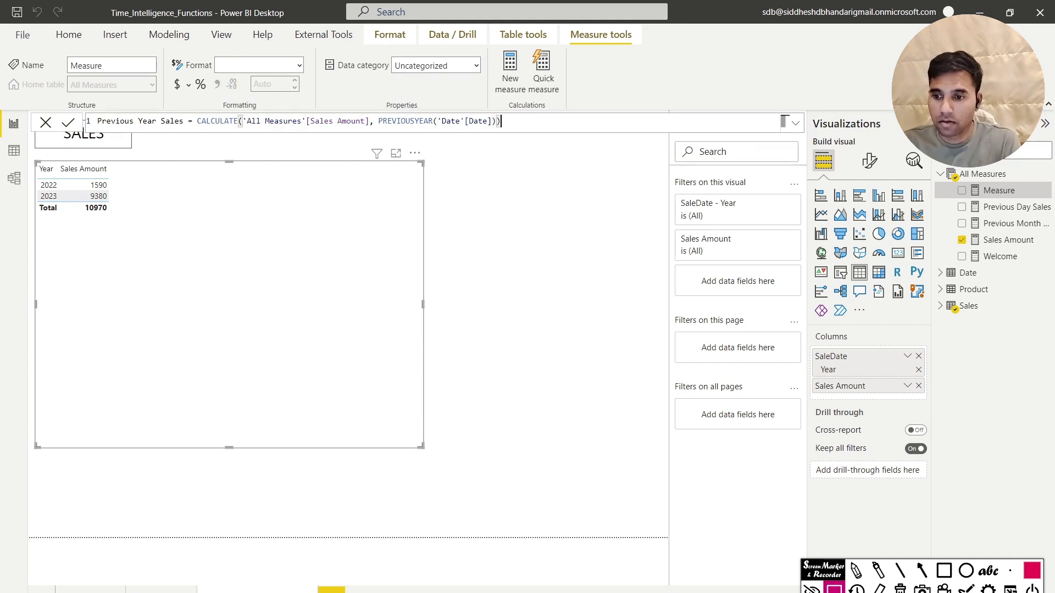
{"action": "key", "text": "Return"}
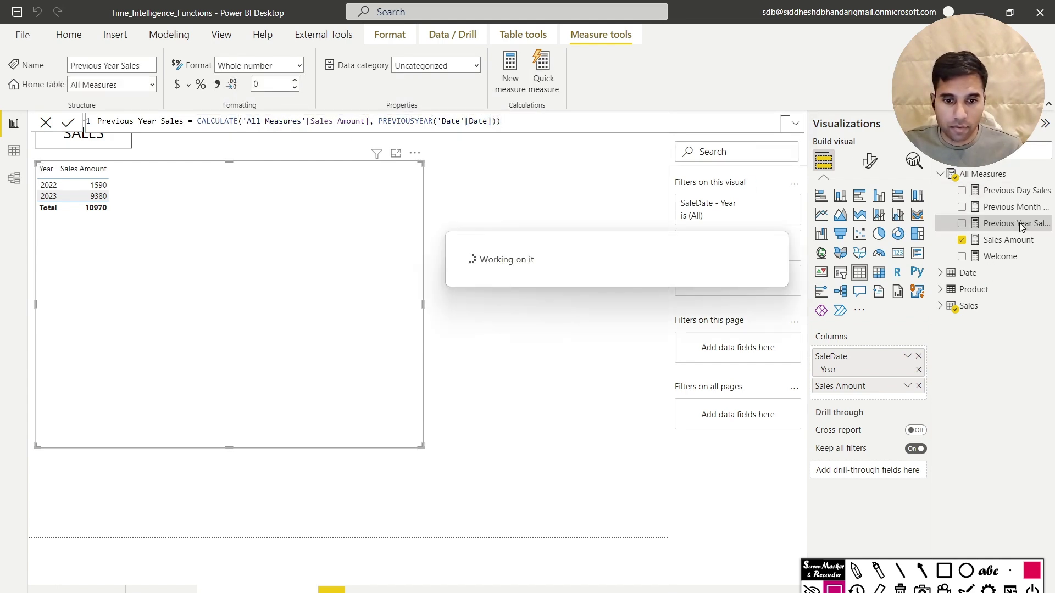
Step: Add Previous Year Sales to the table, point arrows at its 2023 value and the 2022 Sales Amount, and clear the markings
{"action": "left_click_drag", "start_coordinate": [1021, 223], "coordinate": [220, 198]}
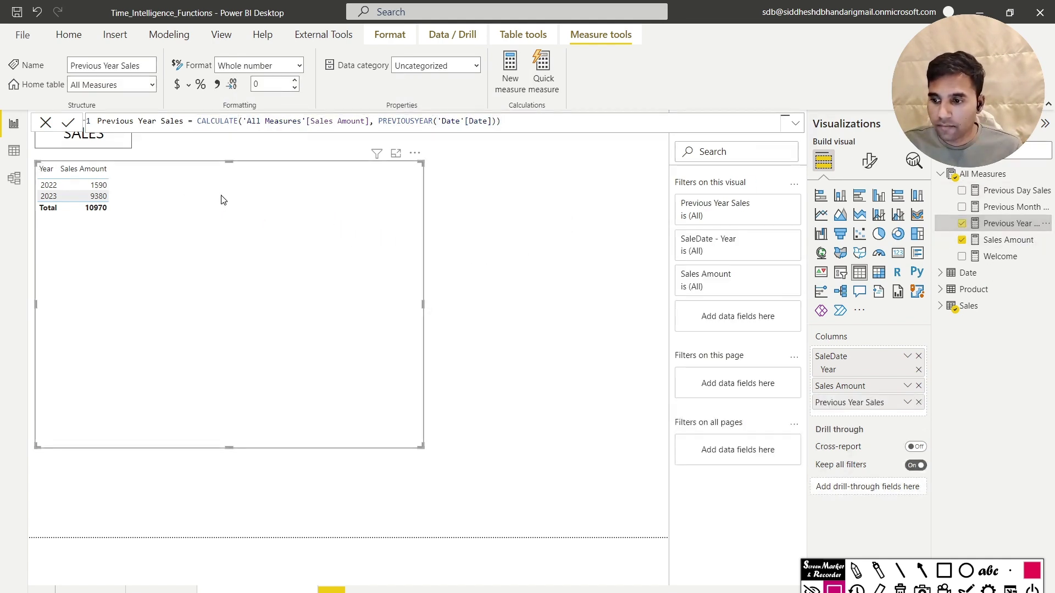
{"action": "left_click", "coordinate": [921, 571]}
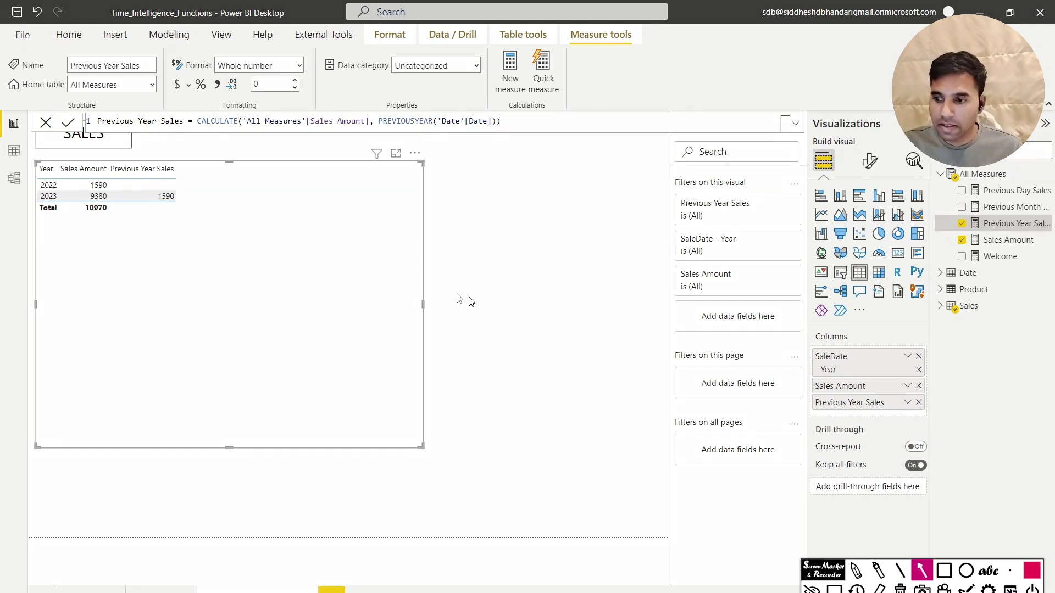
{"action": "left_click_drag", "start_coordinate": [295, 233], "coordinate": [183, 200]}
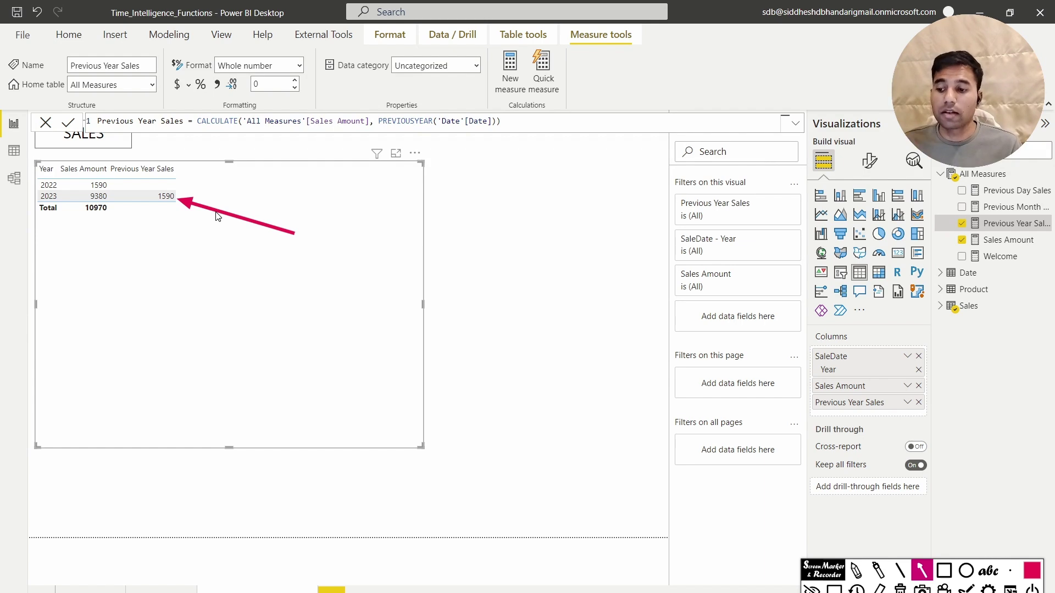
{"action": "left_click_drag", "start_coordinate": [172, 181], "coordinate": [121, 184]}
{"action": "key", "text": "Escape"}
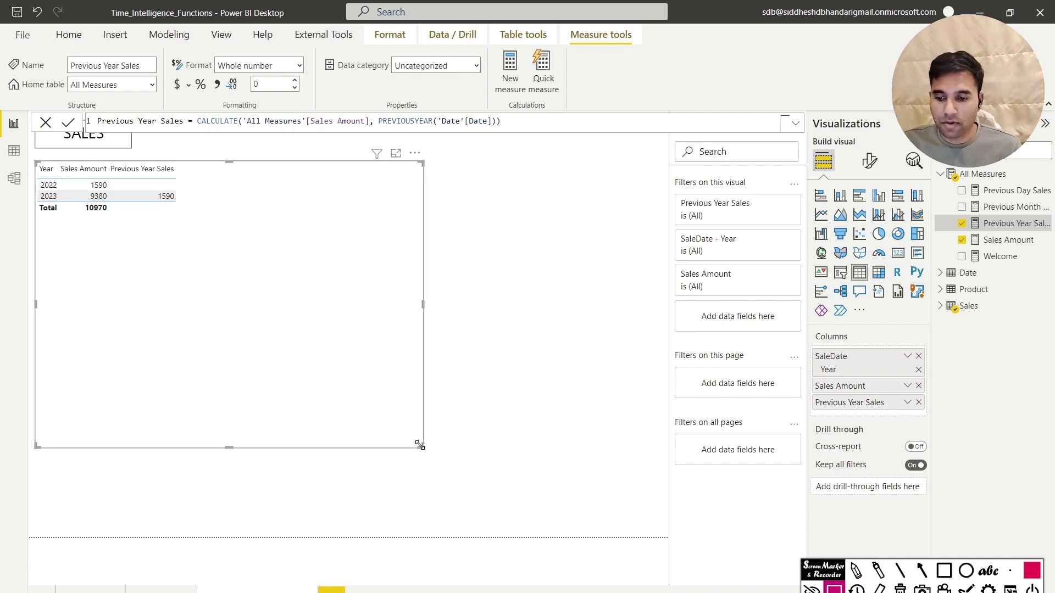
Step: Shrink the yearly sales table to fit its rows and place a copy beside it, aligned with the original
{"action": "left_click_drag", "start_coordinate": [420, 445], "coordinate": [192, 240]}
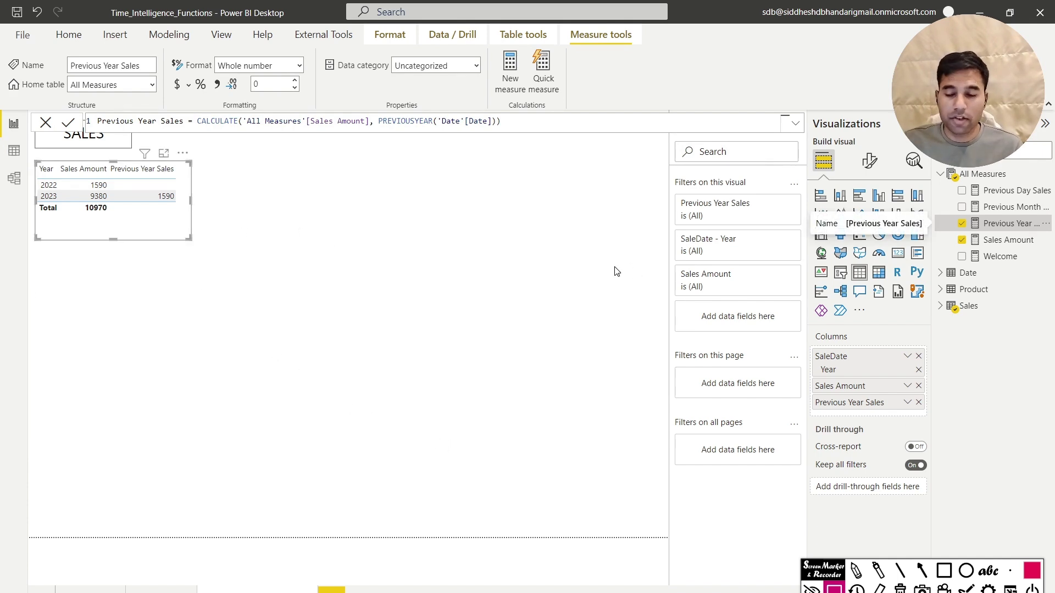
{"action": "left_click", "coordinate": [154, 232]}
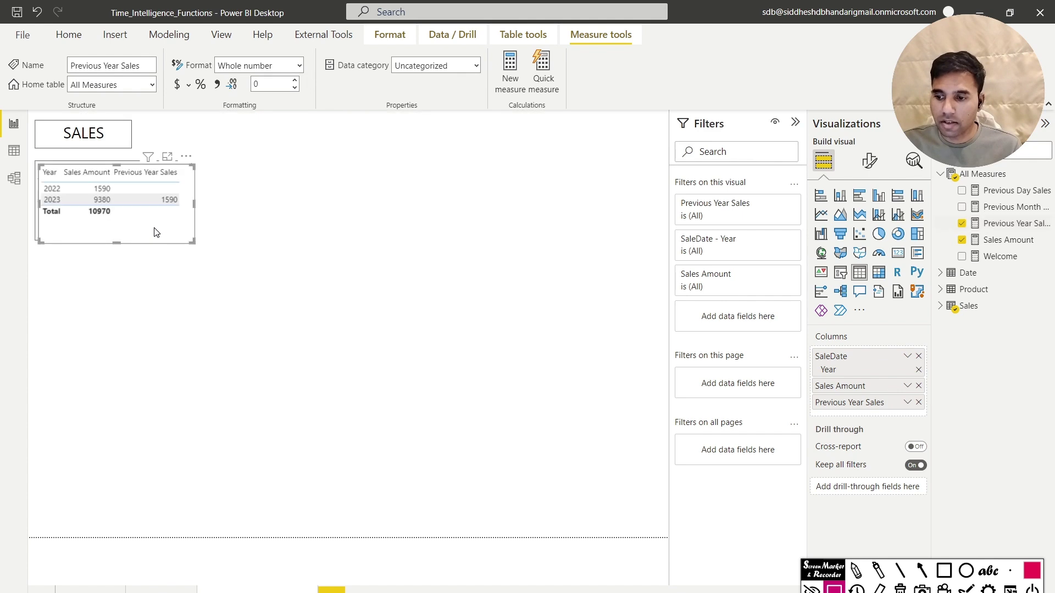
{"action": "key", "text": "ctrl+c"}
{"action": "key", "text": "ctrl+v"}
{"action": "left_click_drag", "start_coordinate": [369, 243], "coordinate": [353, 229]}
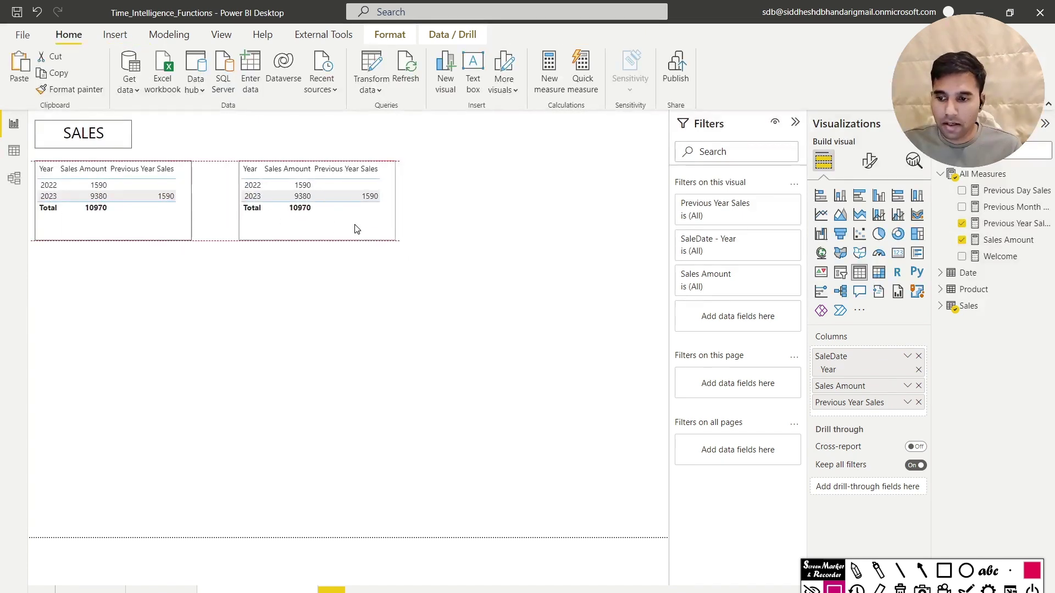
Step: Switch SaleDate in the copied table to plain dates and back to Date Hierarchy to restore all its levels
{"action": "left_click", "coordinate": [907, 356]}
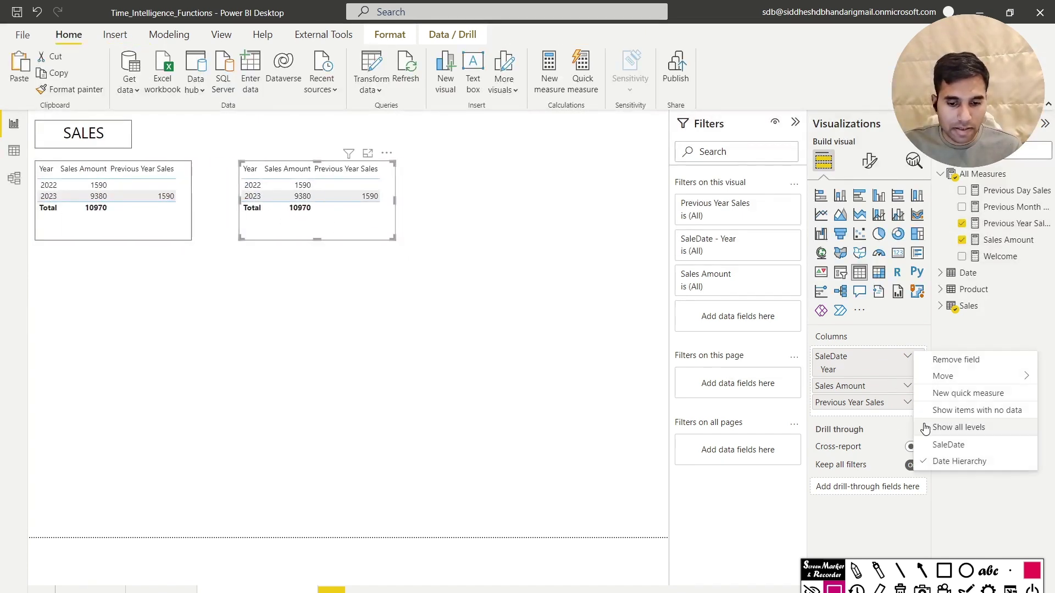
{"action": "left_click", "coordinate": [954, 448]}
{"action": "left_click", "coordinate": [906, 357]}
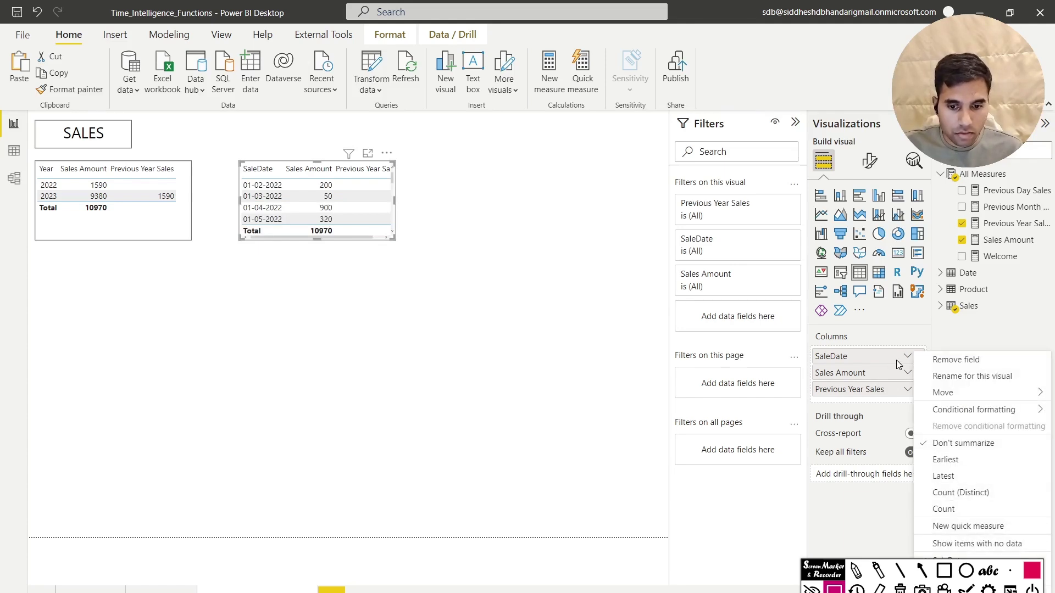
{"action": "left_click", "coordinate": [907, 356]}
{"action": "left_click", "coordinate": [907, 356]}
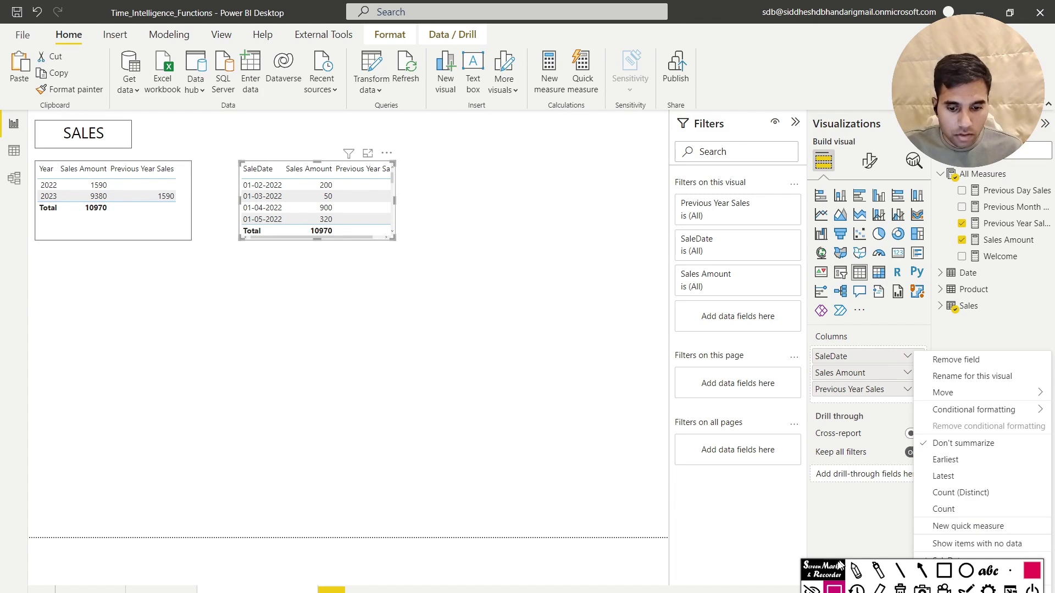
{"action": "left_click", "coordinate": [975, 578]}
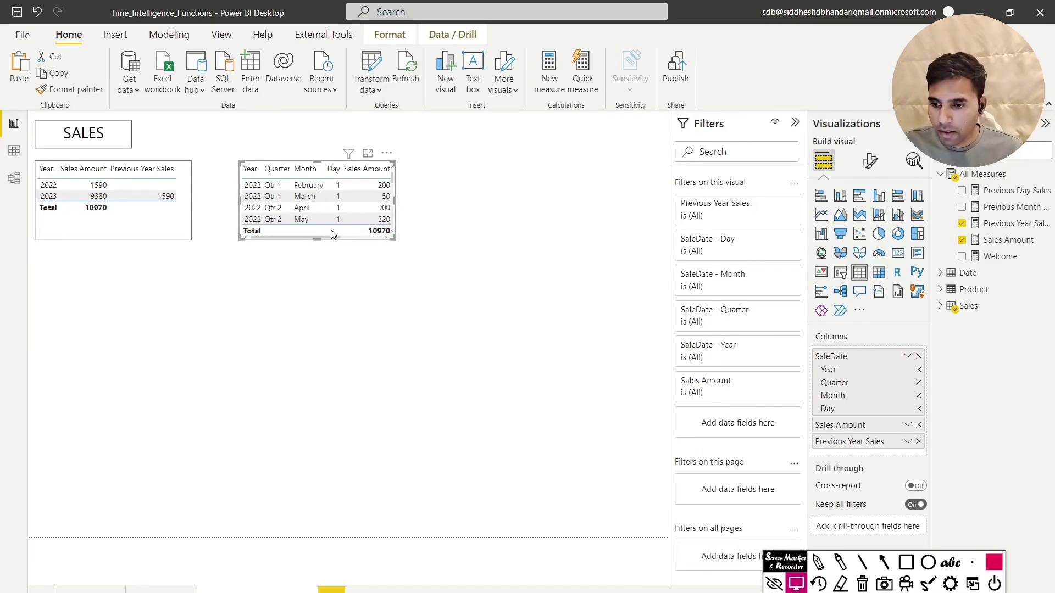
Step: Enlarge the copied table and remove the Day and Month levels and Previous Year Sales from it
{"action": "left_click_drag", "start_coordinate": [394, 240], "coordinate": [514, 454]}
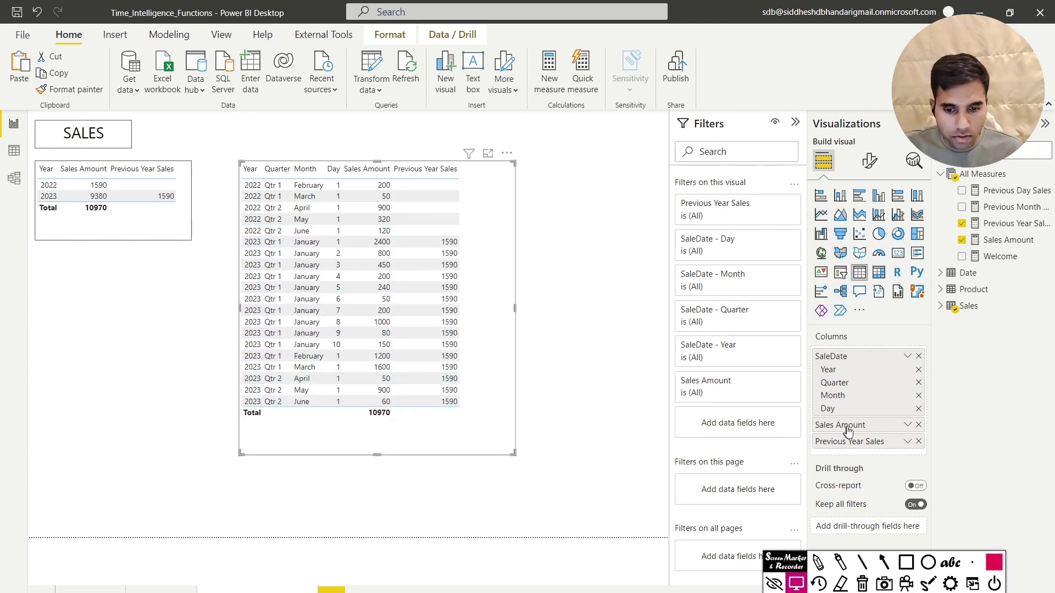
{"action": "left_click", "coordinate": [918, 409]}
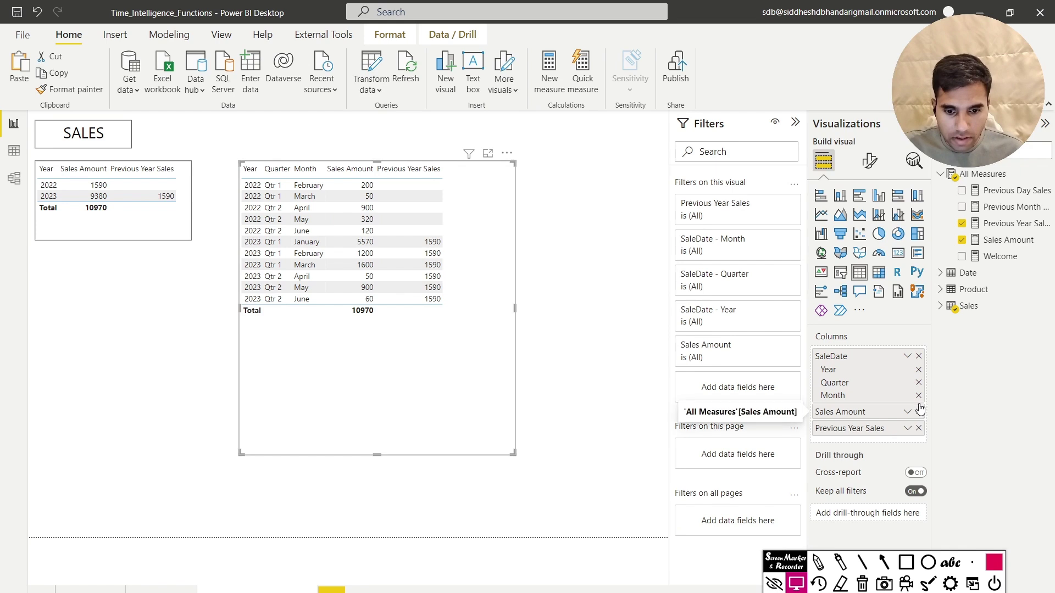
{"action": "left_click", "coordinate": [918, 396]}
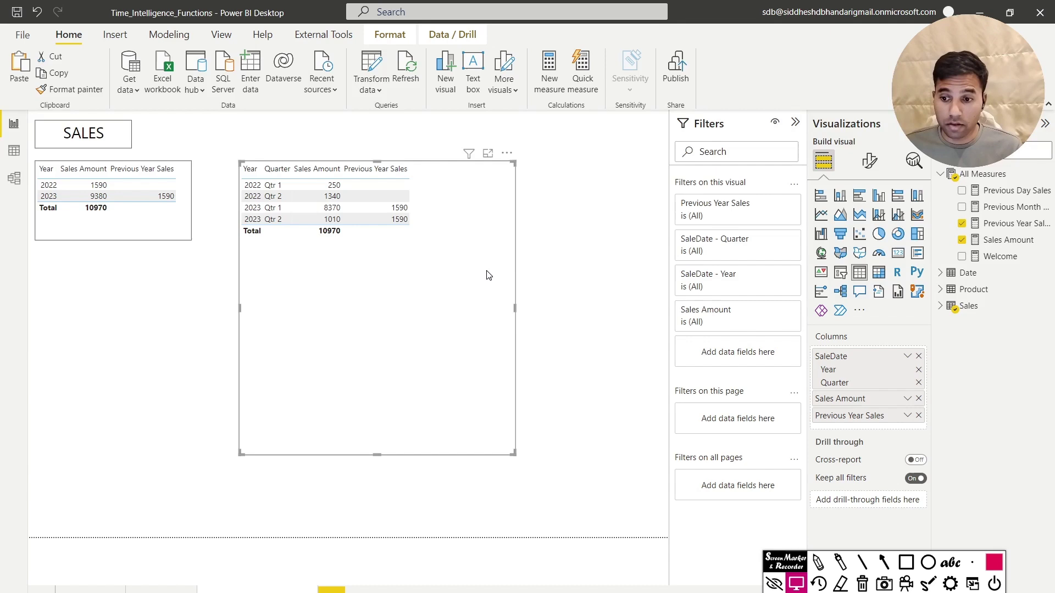
{"action": "left_click", "coordinate": [918, 415]}
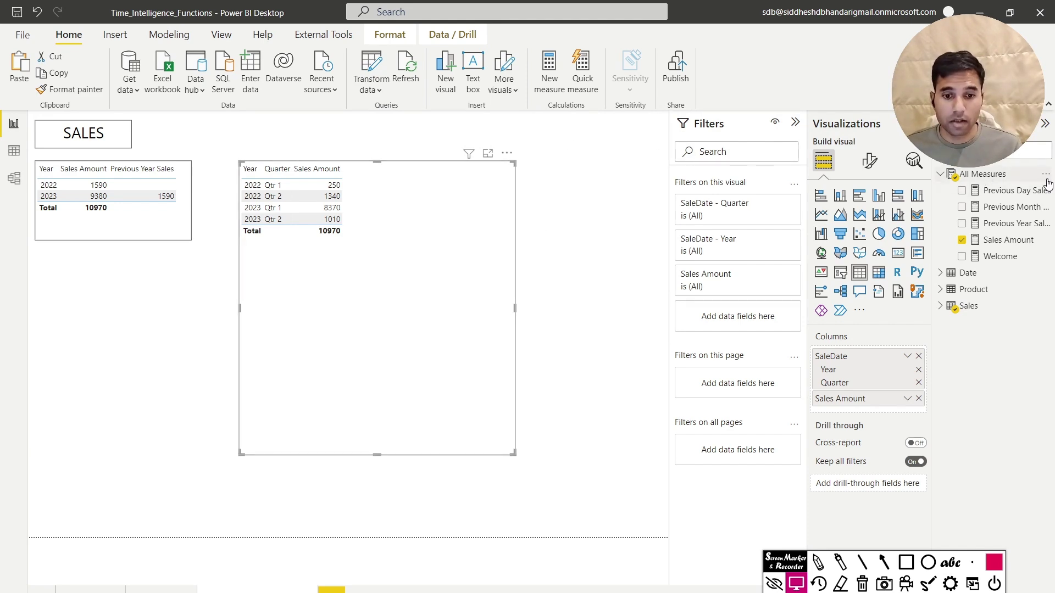
Step: Create a new measure named Previous Quarter Sales in the All Measures table and begin its CALCULATE formula
{"action": "left_click", "coordinate": [1047, 182]}
{"action": "left_click", "coordinate": [1047, 183]}
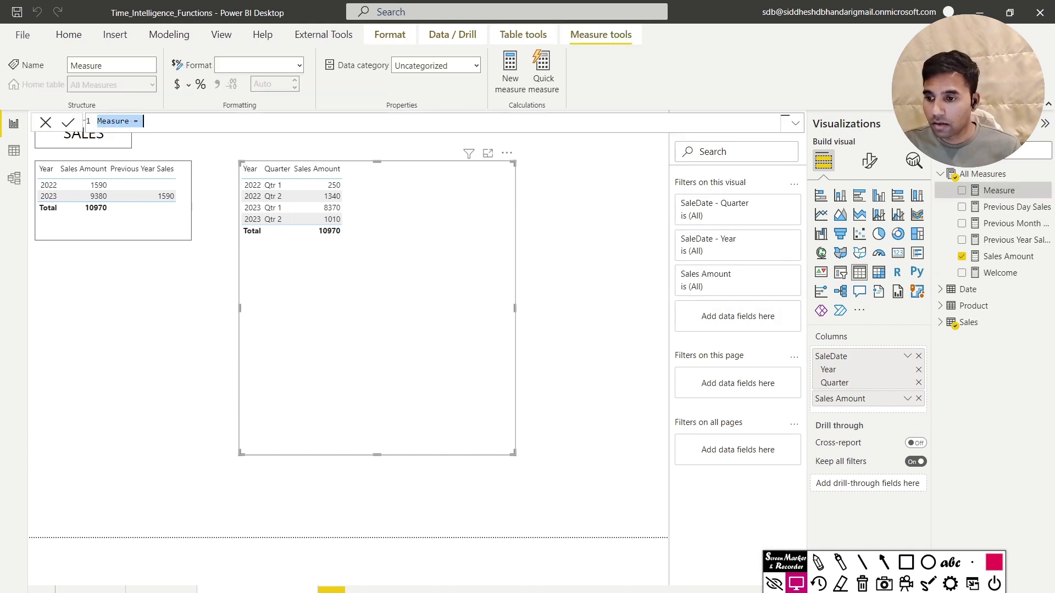
{"action": "type", "text": "Sales"}
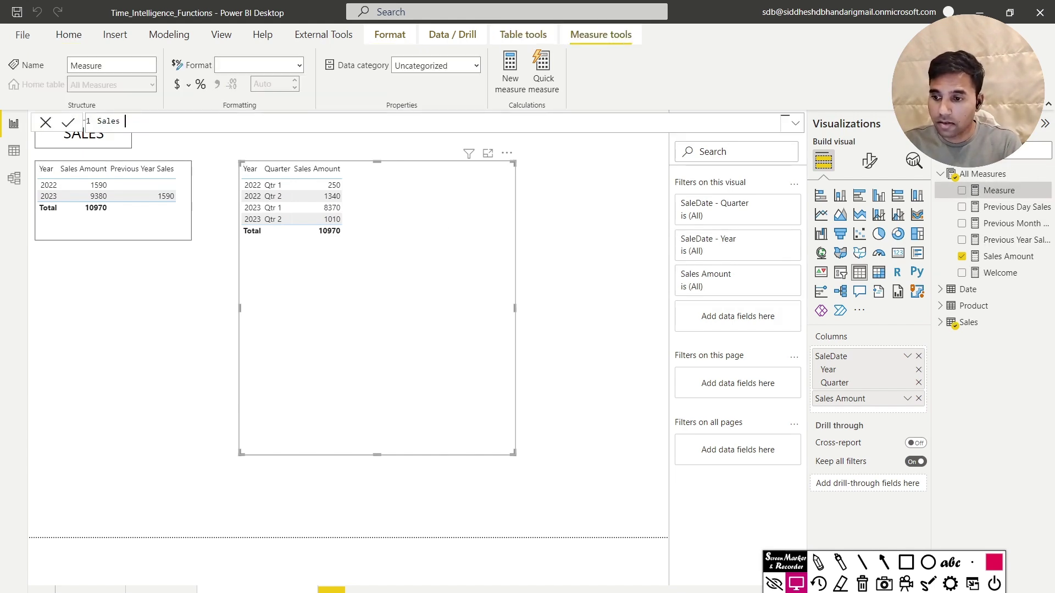
{"action": "key", "text": "BackSpace"}
{"action": "key", "text": "BackSpace"}
{"action": "type", "text": "Prev"}
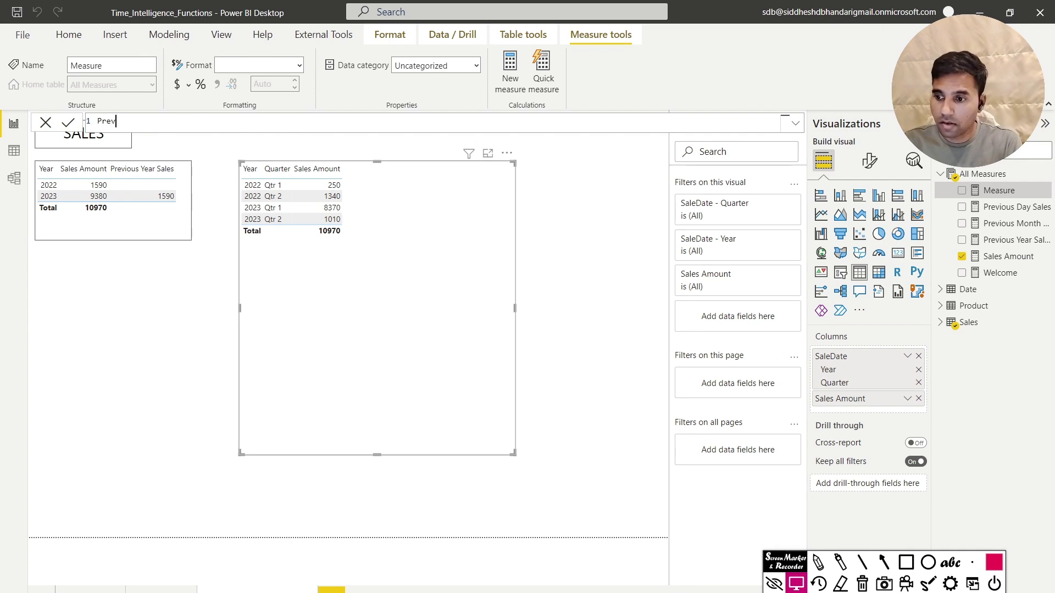
{"action": "type", "text": "ious Q"}
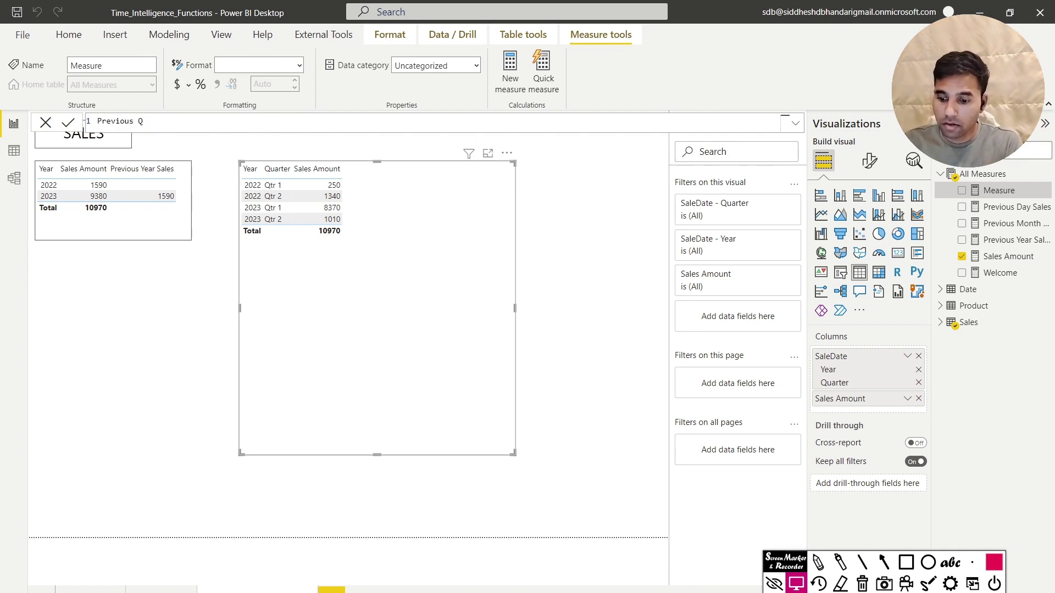
{"action": "type", "text": "uarter Sa"}
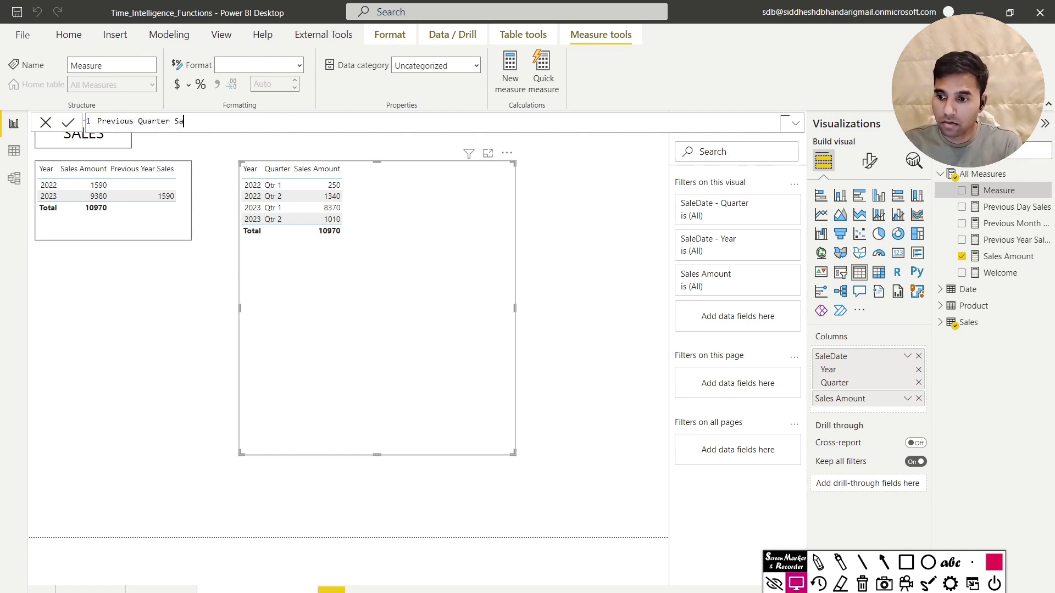
{"action": "type", "text": "les = Cac"}
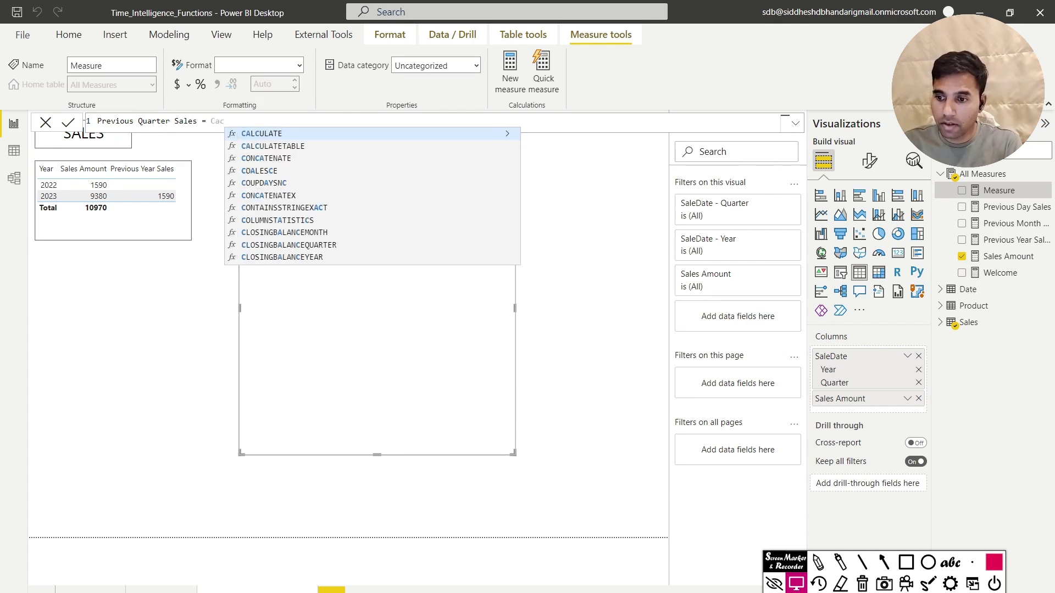
Step: Insert the CALCULATE function with 'All Measures'[Sales Amount] as its expression
{"action": "key", "text": "Tab"}
{"action": "type", "text": "Sales"}
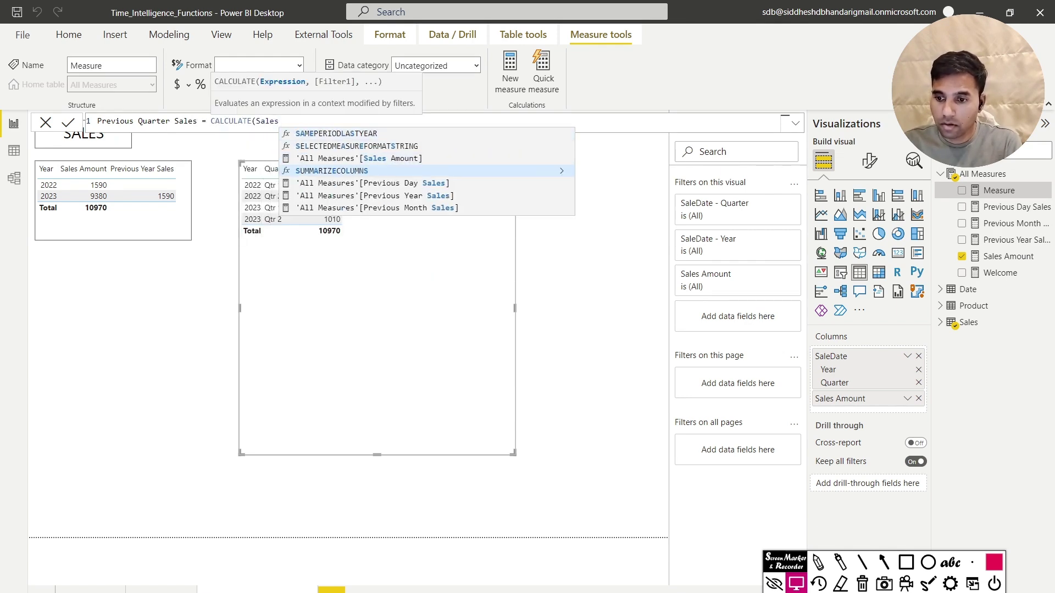
{"action": "key", "text": "Up"}
{"action": "key", "text": "Tab"}
{"action": "type", "text": ","}
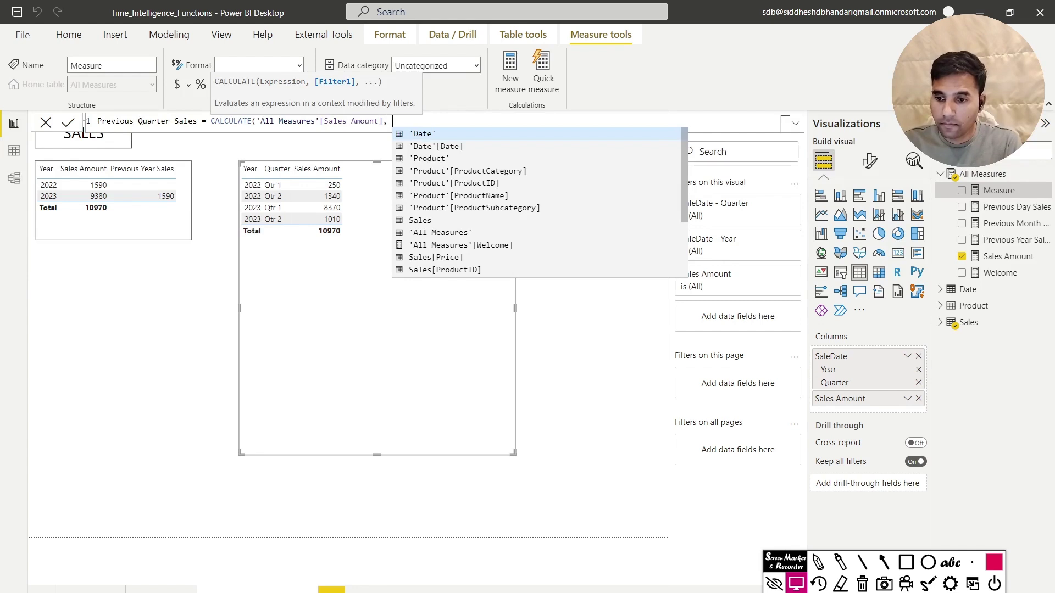
Step: Complete the measure with the filter PREVIOUSQUARTER('Date'[Date]) and commit the formula
{"action": "type", "text": " PRevio"}
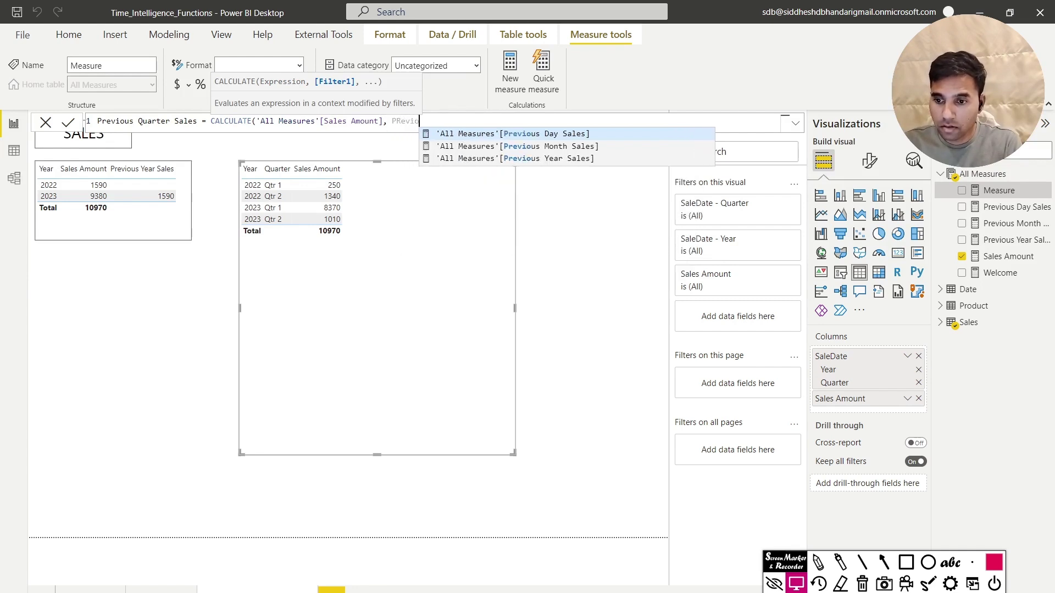
{"action": "type", "text": "usQu"}
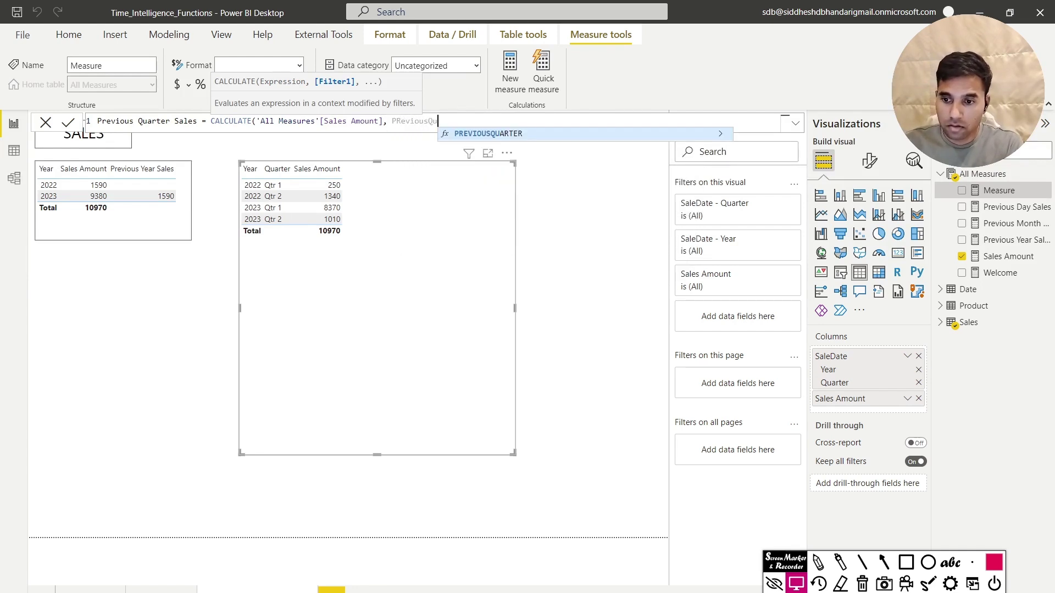
{"action": "key", "text": "Tab"}
{"action": "type", "text": "Date"}
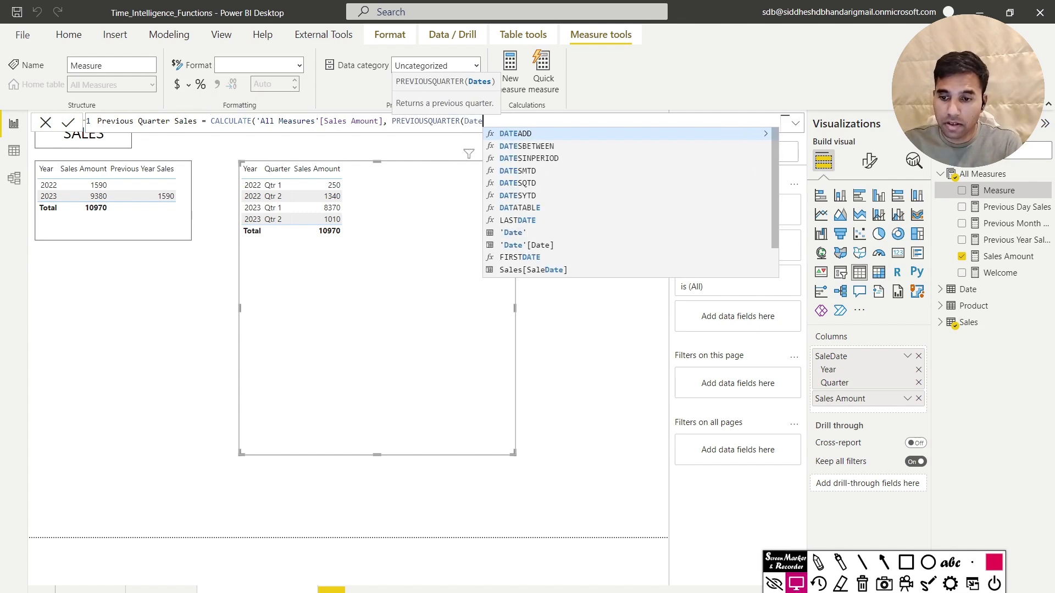
{"action": "key", "text": "Down"}
{"action": "key", "text": "Down"}
{"action": "key", "text": "Down"}
{"action": "key", "text": "Down"}
{"action": "key", "text": "Down"}
{"action": "key", "text": "Down"}
{"action": "key", "text": "Down"}
{"action": "key", "text": "Down"}
{"action": "key", "text": "Down"}
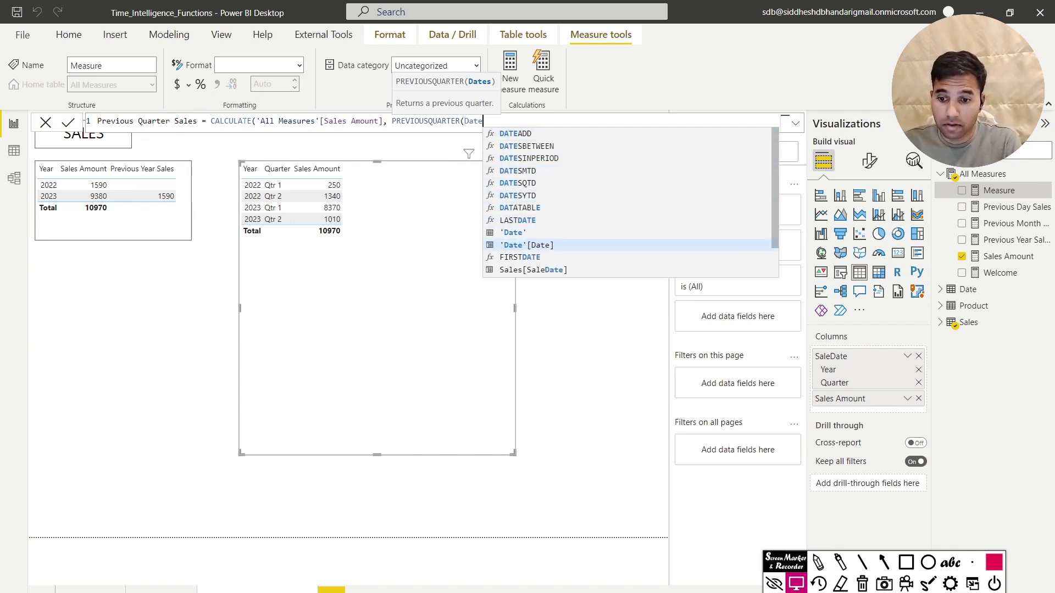
{"action": "key", "text": "Tab"}
{"action": "type", "text": "))"}
{"action": "key", "text": "Return"}
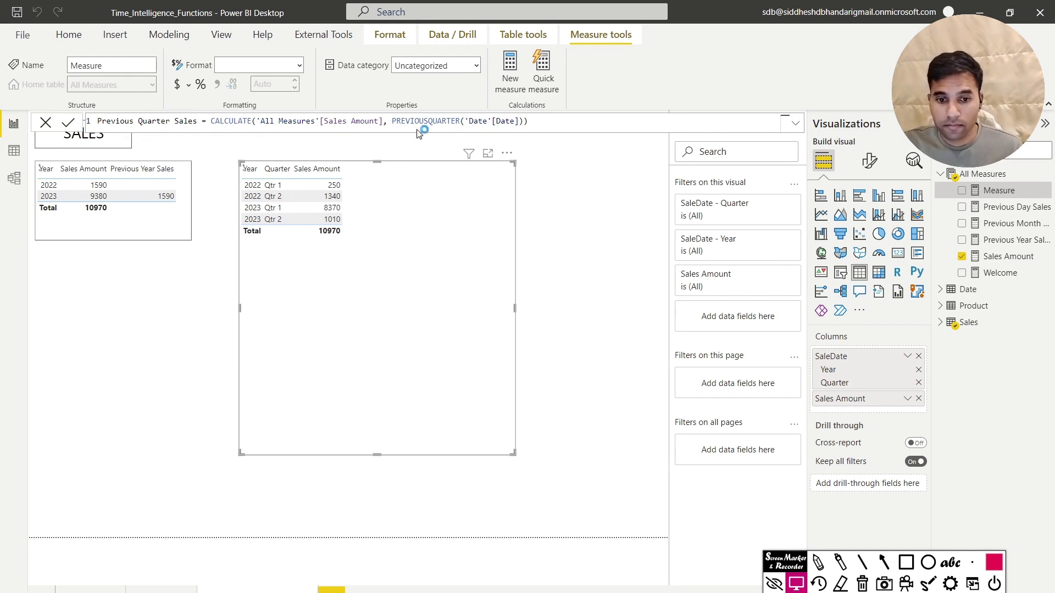
Step: Add Previous Quarter Sales to the quarterly table and point arrows at both years' Qtr 1 Sales Amount and Qtr 2 Previous Quarter Sales values
{"action": "mouse_move", "coordinate": [1014, 224]}
{"action": "left_mouse_down"}
{"action": "mouse_move", "coordinate": [467, 210]}
{"action": "mouse_move", "coordinate": [423, 199]}
{"action": "left_mouse_up"}
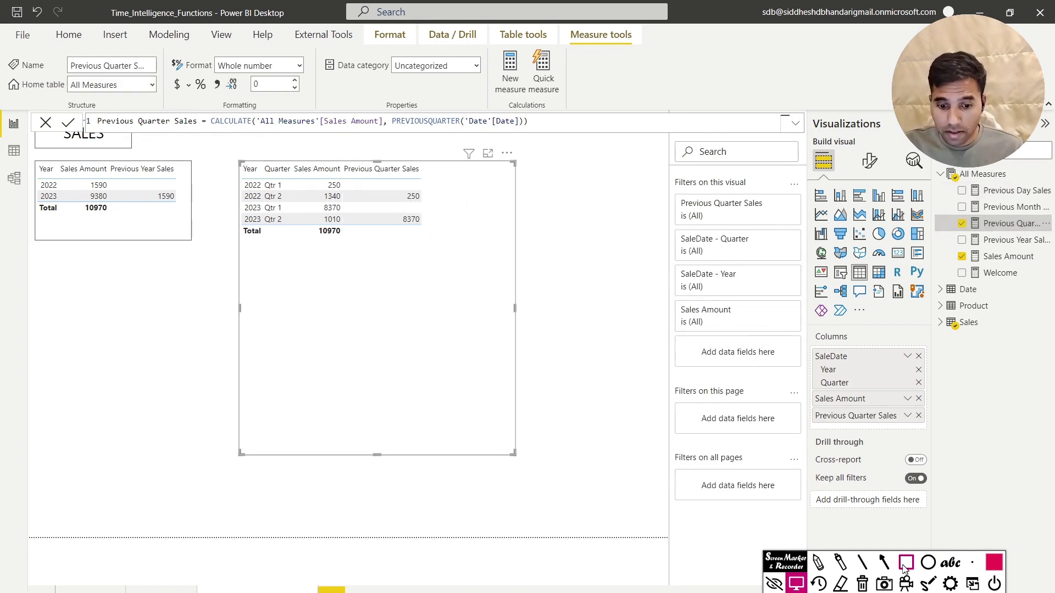
{"action": "left_click", "coordinate": [884, 562]}
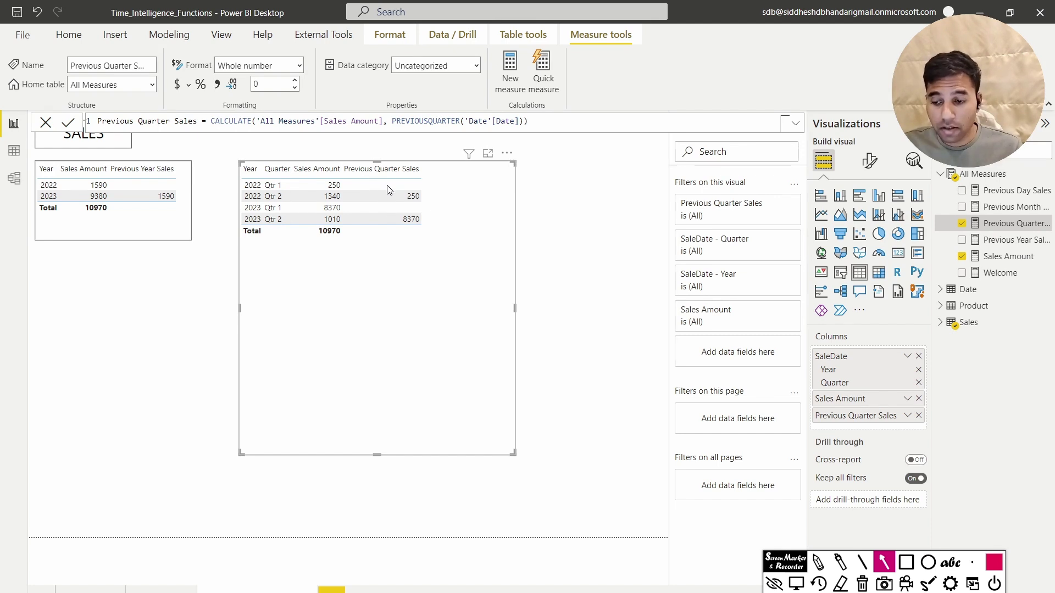
{"action": "left_click_drag", "start_coordinate": [387, 185], "coordinate": [349, 190]}
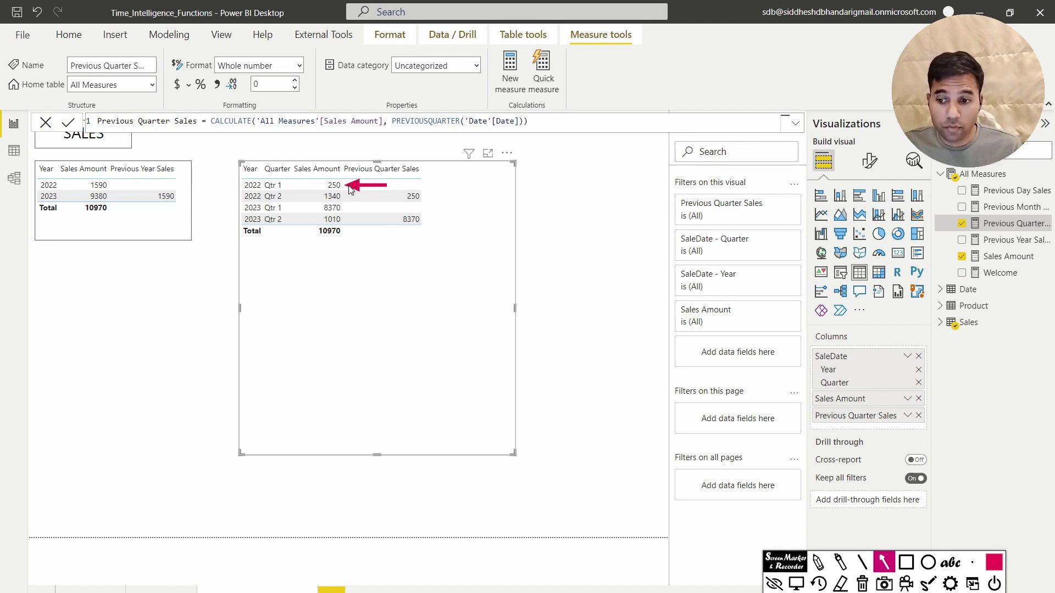
{"action": "left_click_drag", "start_coordinate": [501, 197], "coordinate": [432, 199]}
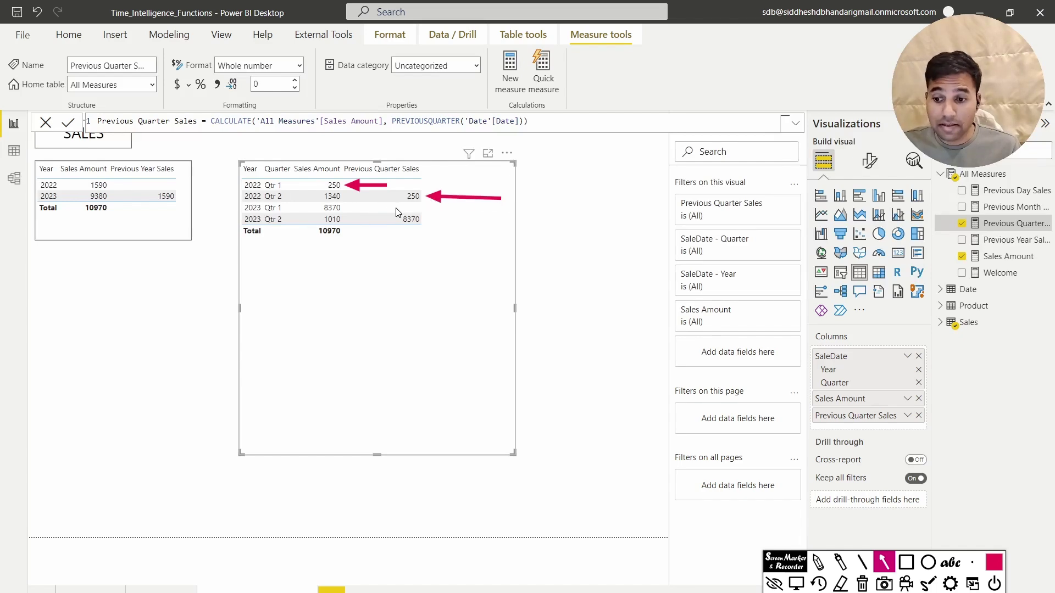
{"action": "left_click_drag", "start_coordinate": [396, 207], "coordinate": [350, 207]}
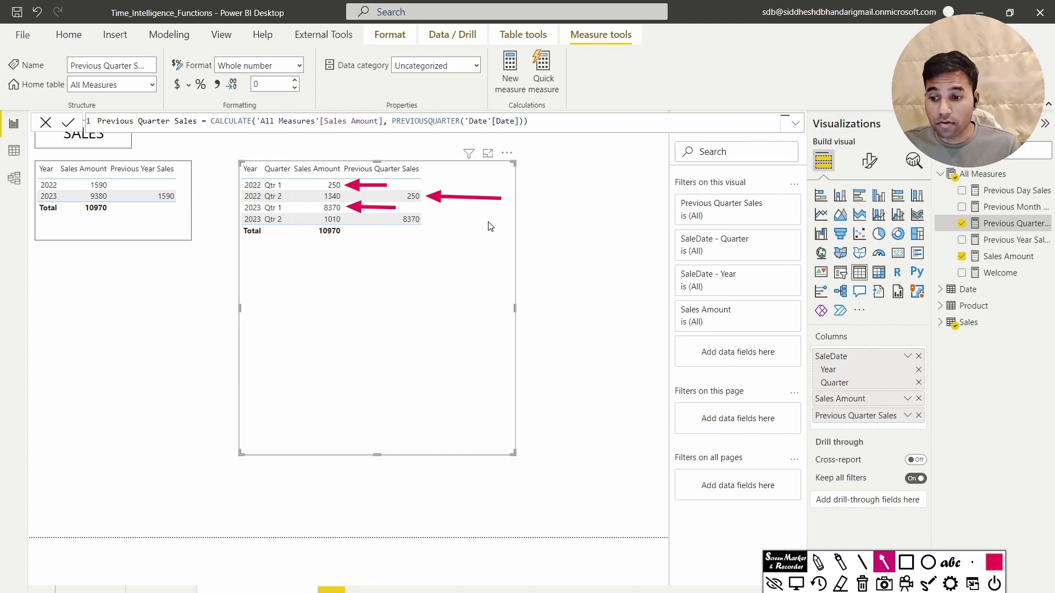
{"action": "left_click_drag", "start_coordinate": [491, 222], "coordinate": [432, 223]}
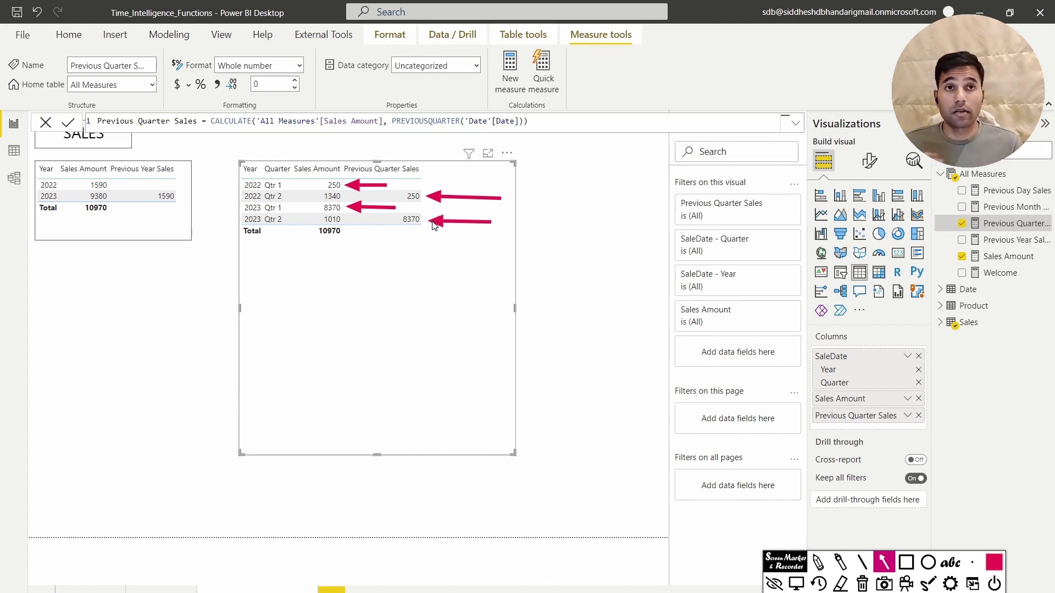
{"action": "key", "text": "Escape"}
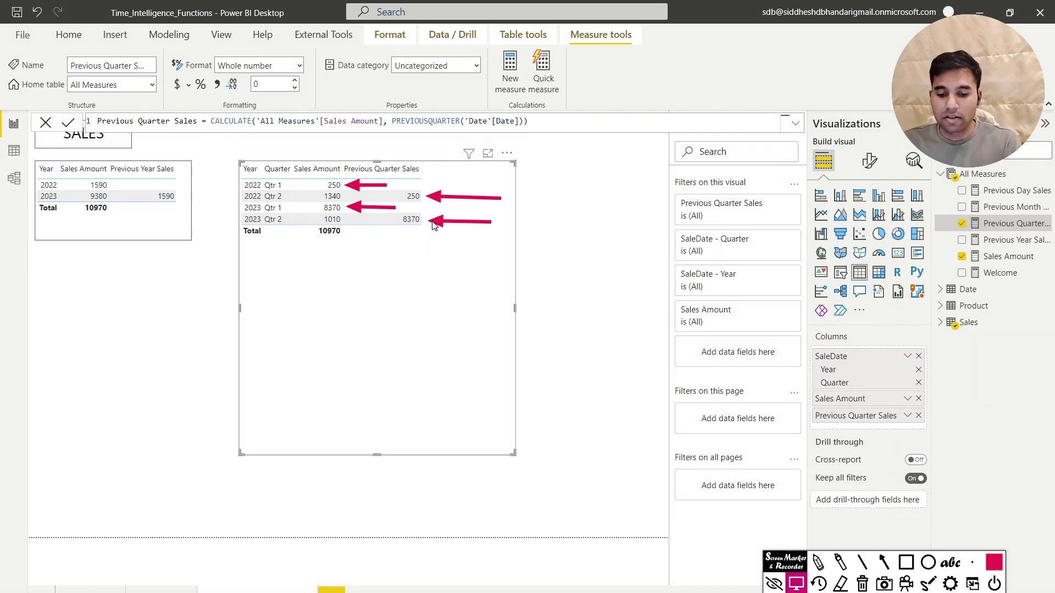